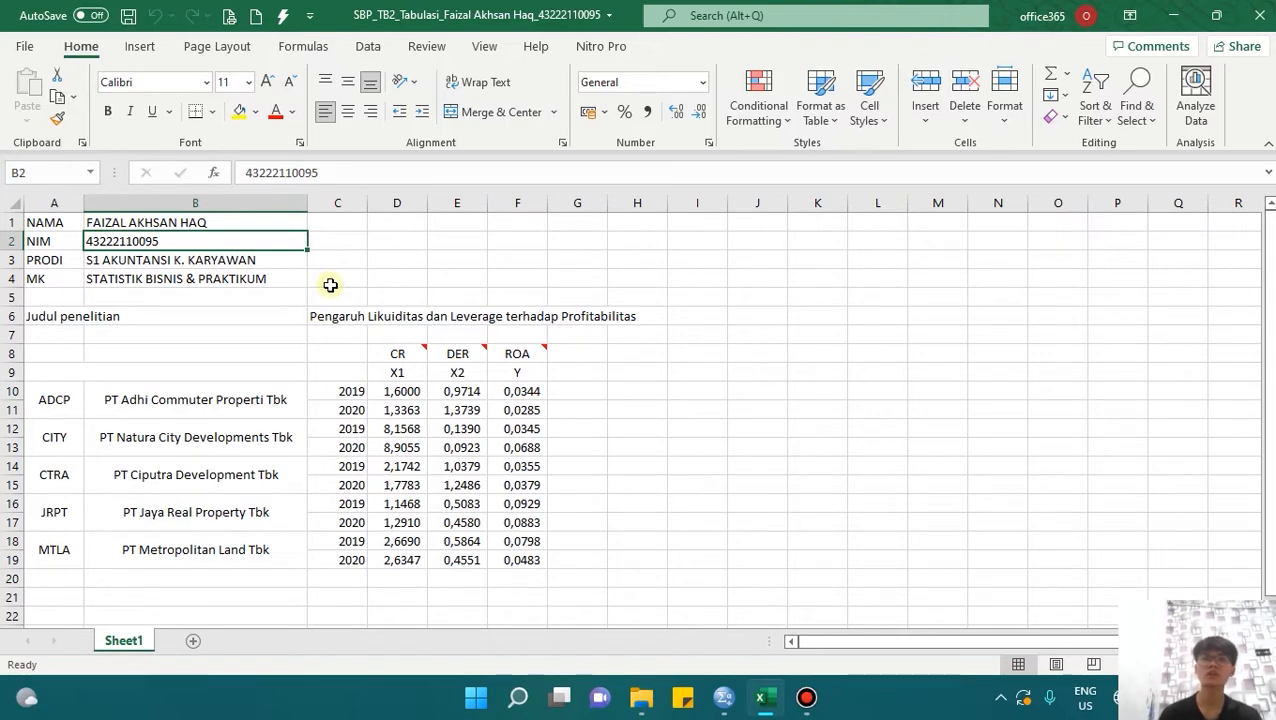
- Examine the student details, the research title and the CR, DER and ROA variable columns in the worksheet
left_click(284, 259)
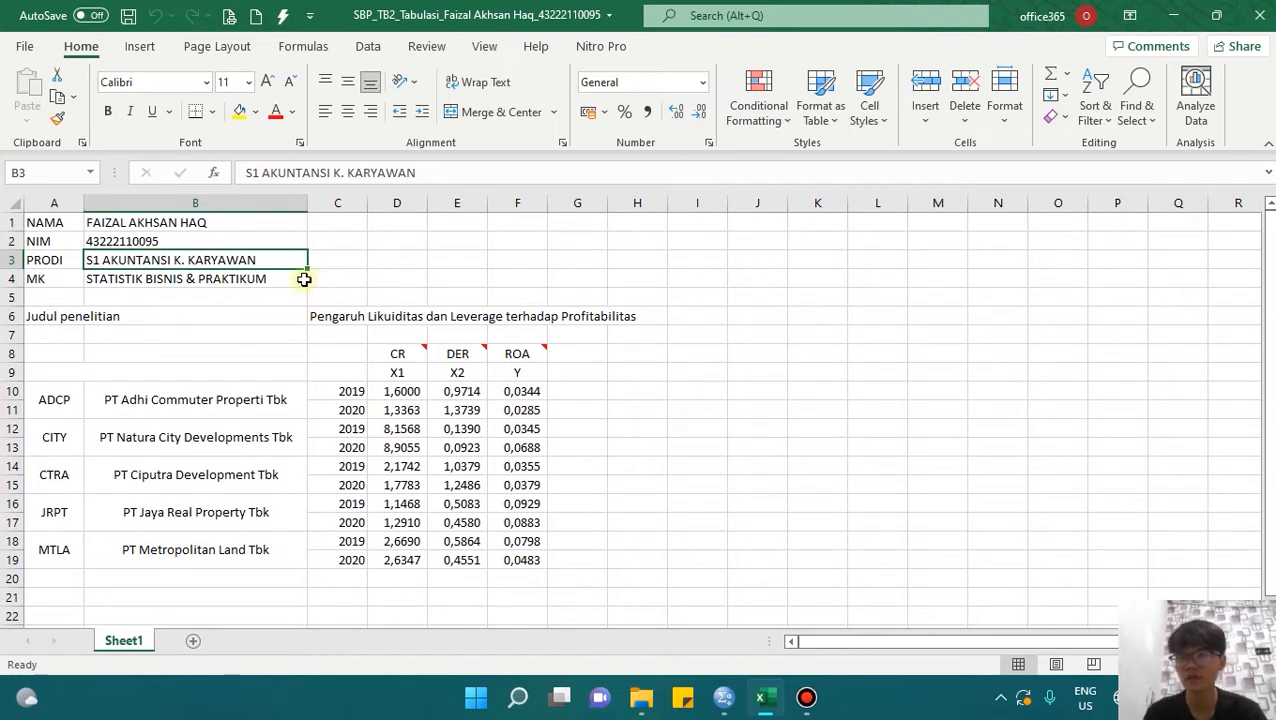
left_click(298, 281)
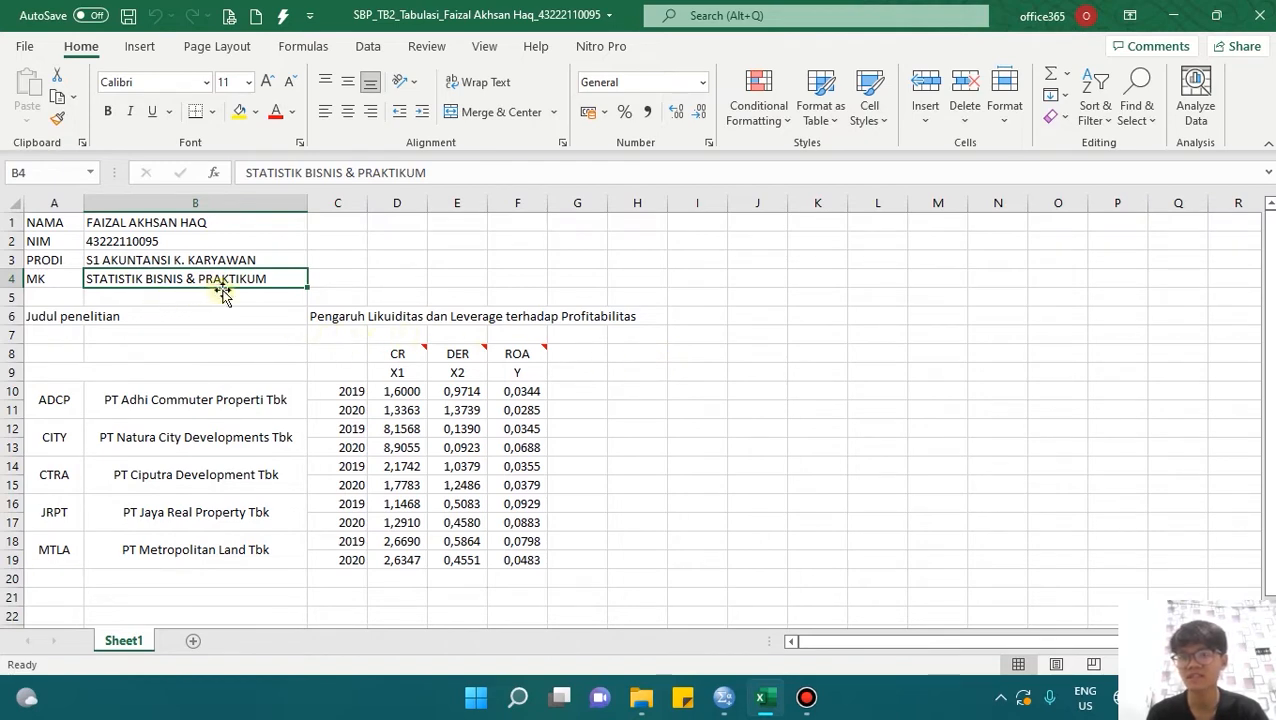
left_click(58, 318)
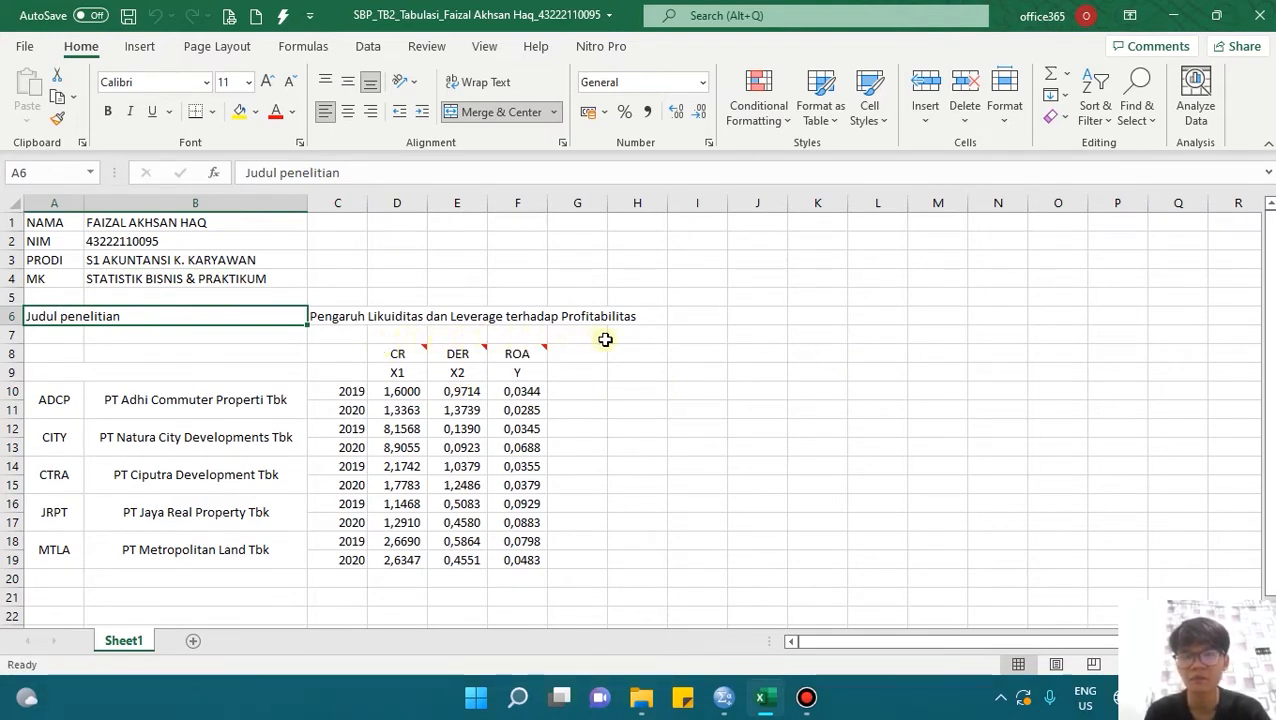
left_click(692, 354)
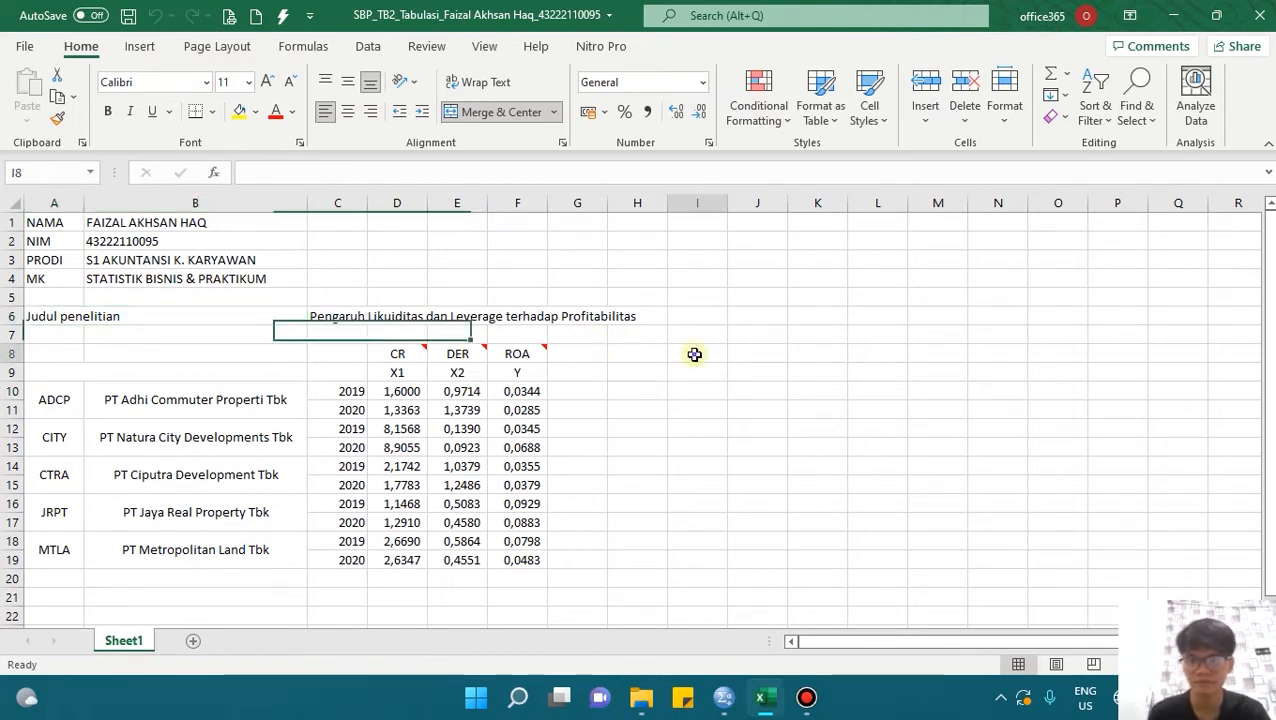
left_click_drag(407, 373, 457, 563)
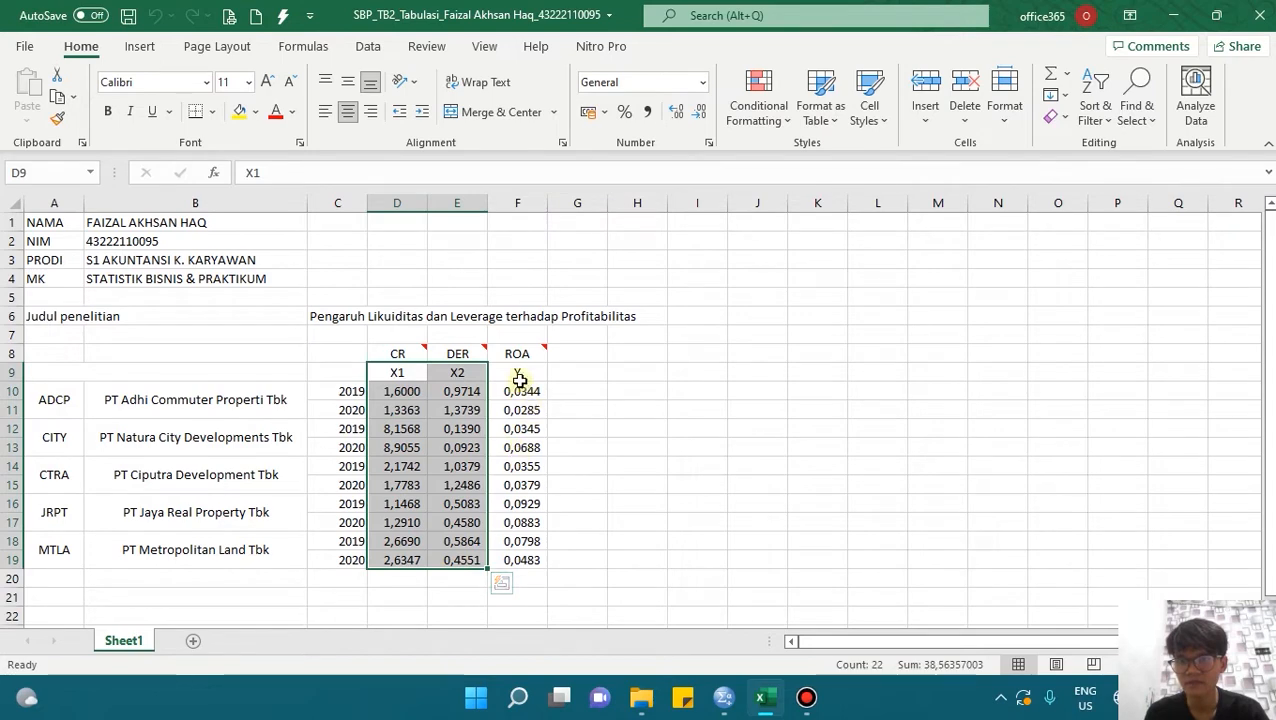
left_click_drag(520, 373, 521, 560)
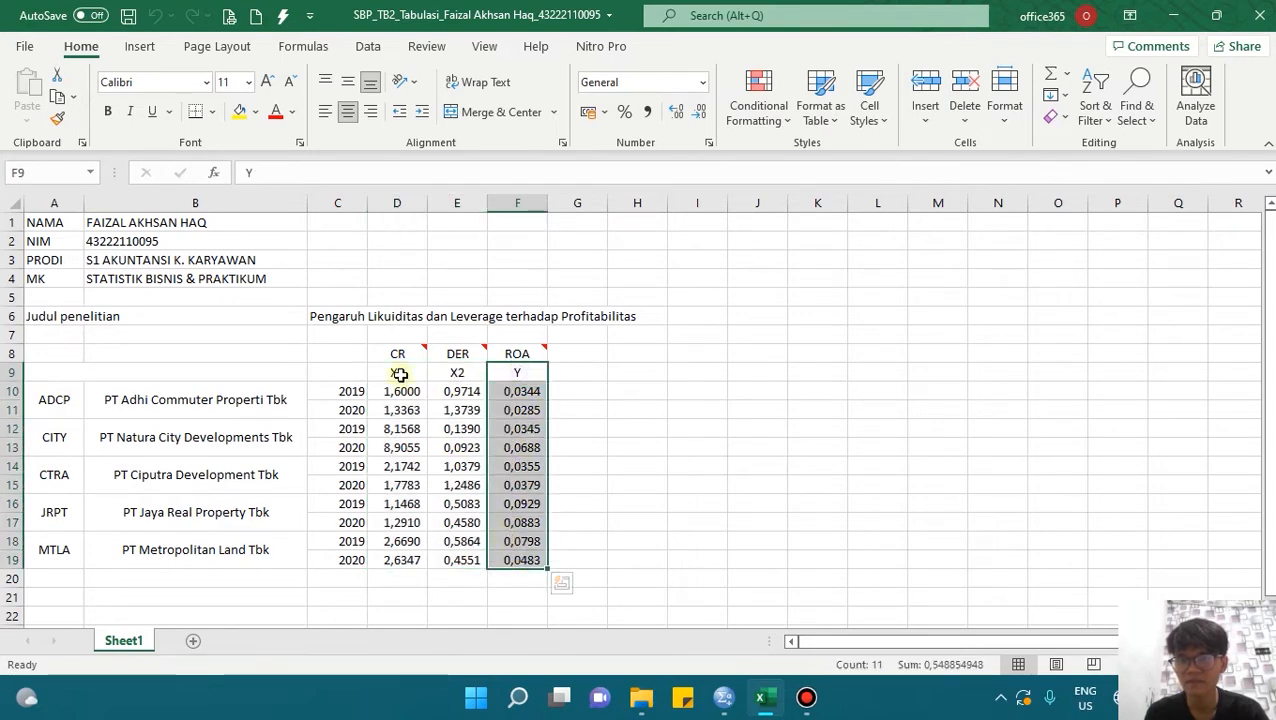
left_click(398, 357)
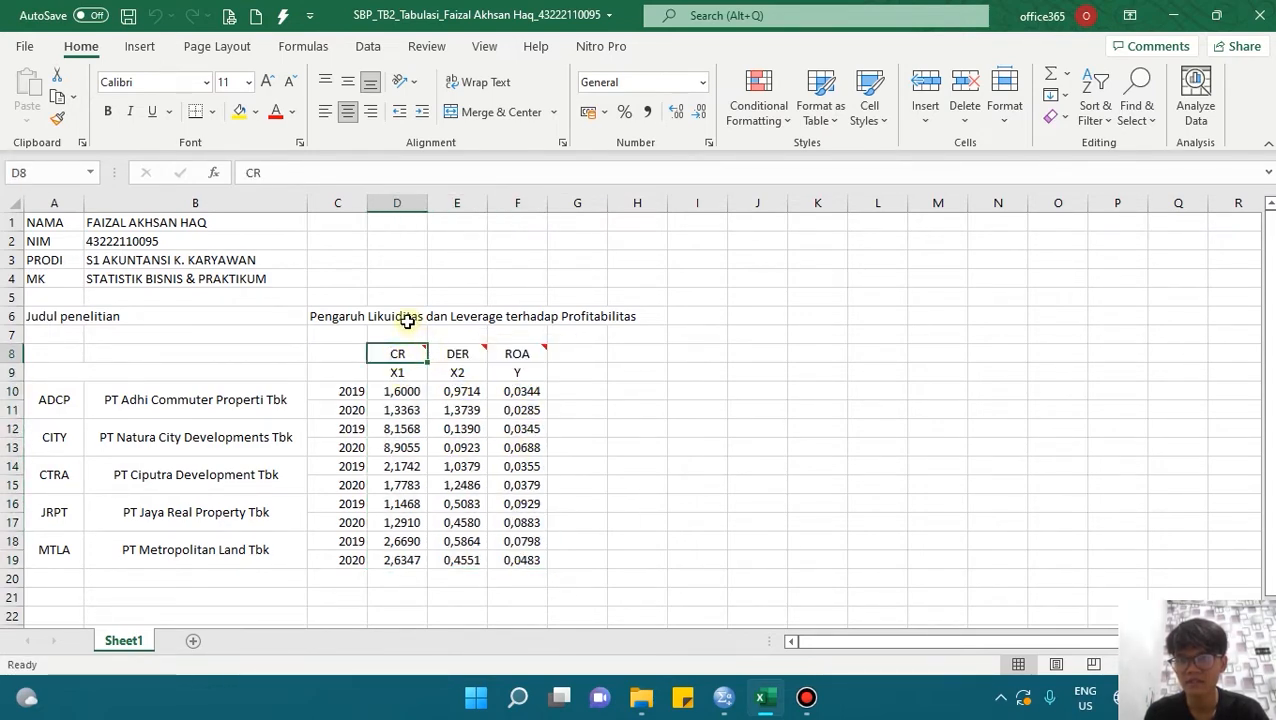
left_click(460, 357)
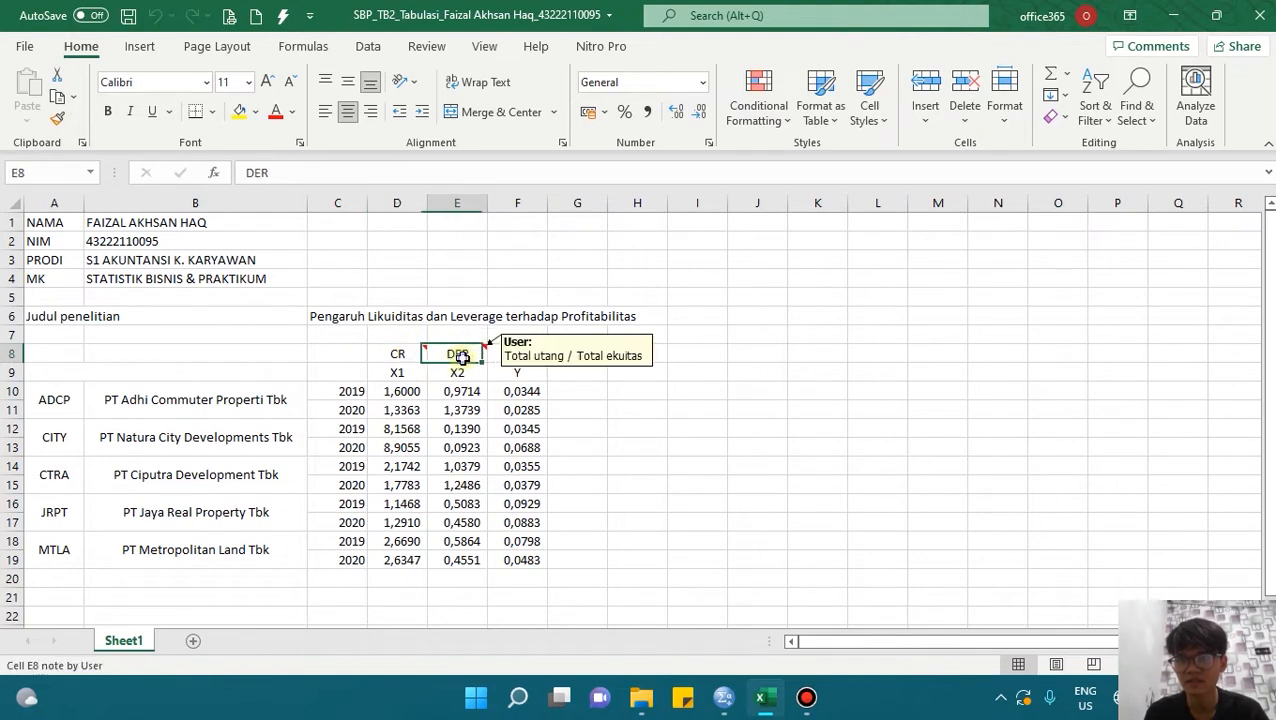
left_click(518, 354)
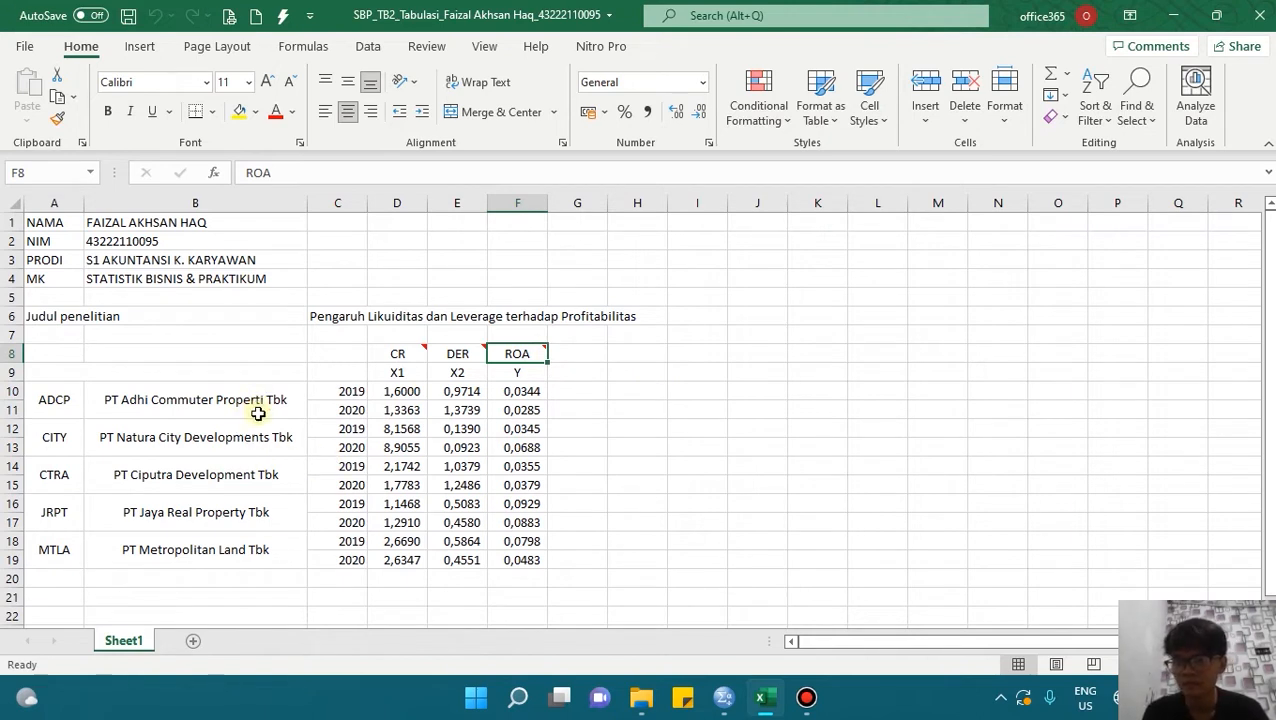
- Review the five property companies in the sample and their 2019 and 2020 figures in the table
left_click_drag(270, 398, 251, 541)
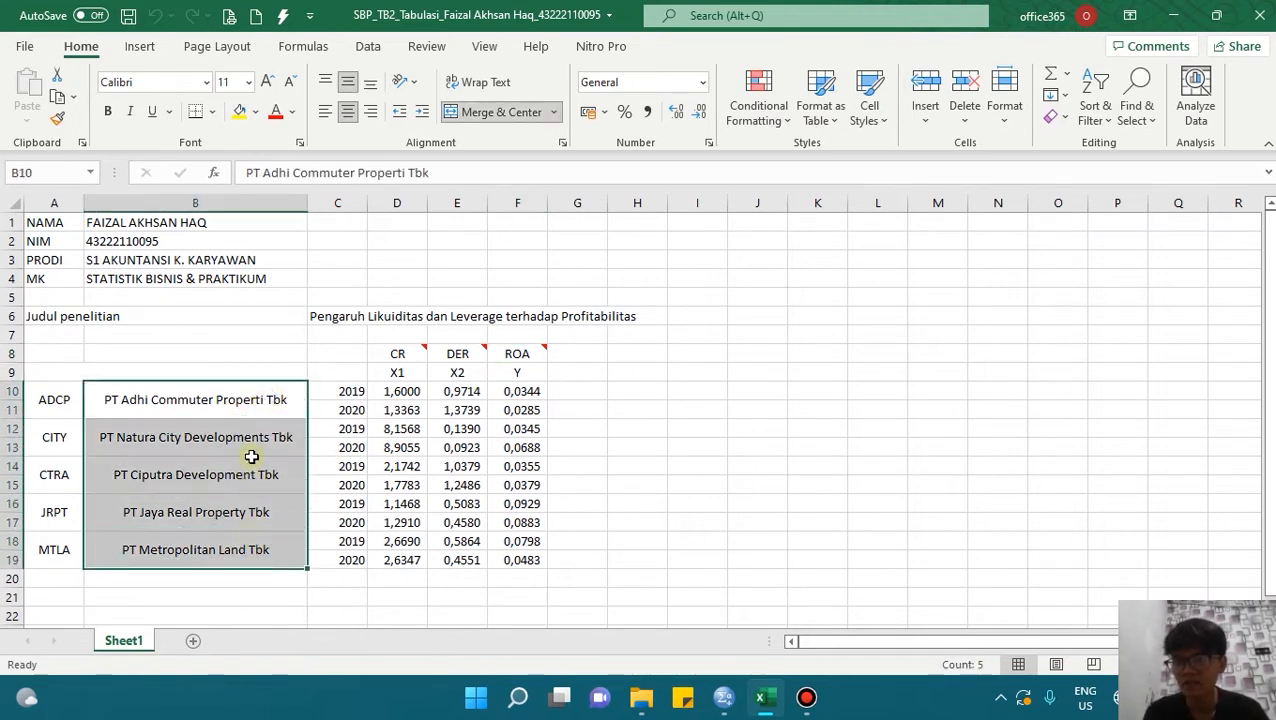
left_click(277, 402)
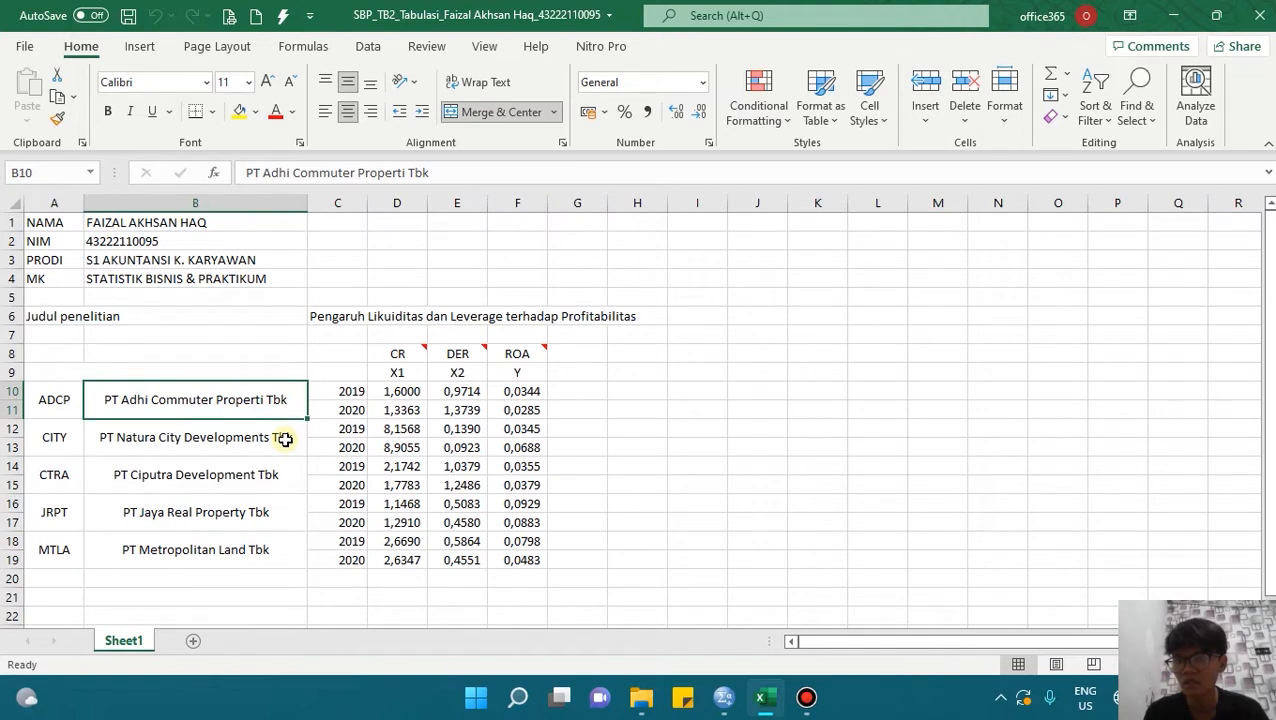
left_click(285, 439)
left_click(272, 474)
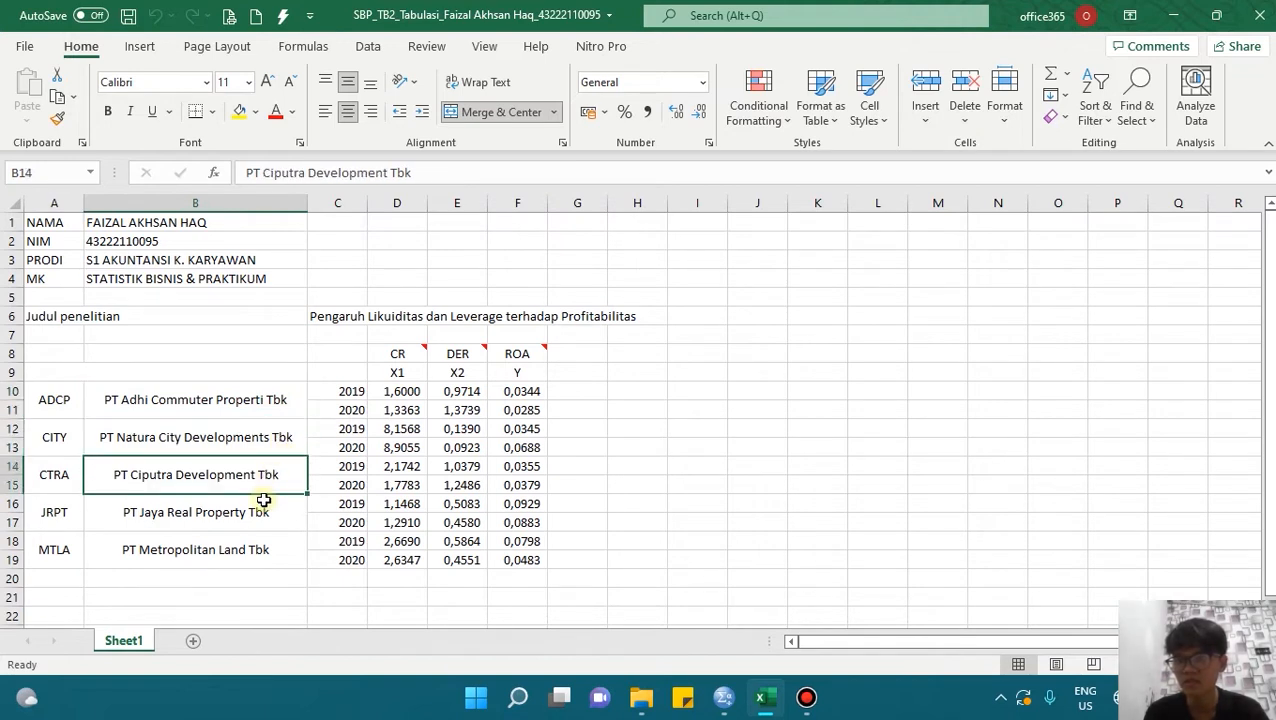
left_click(275, 515)
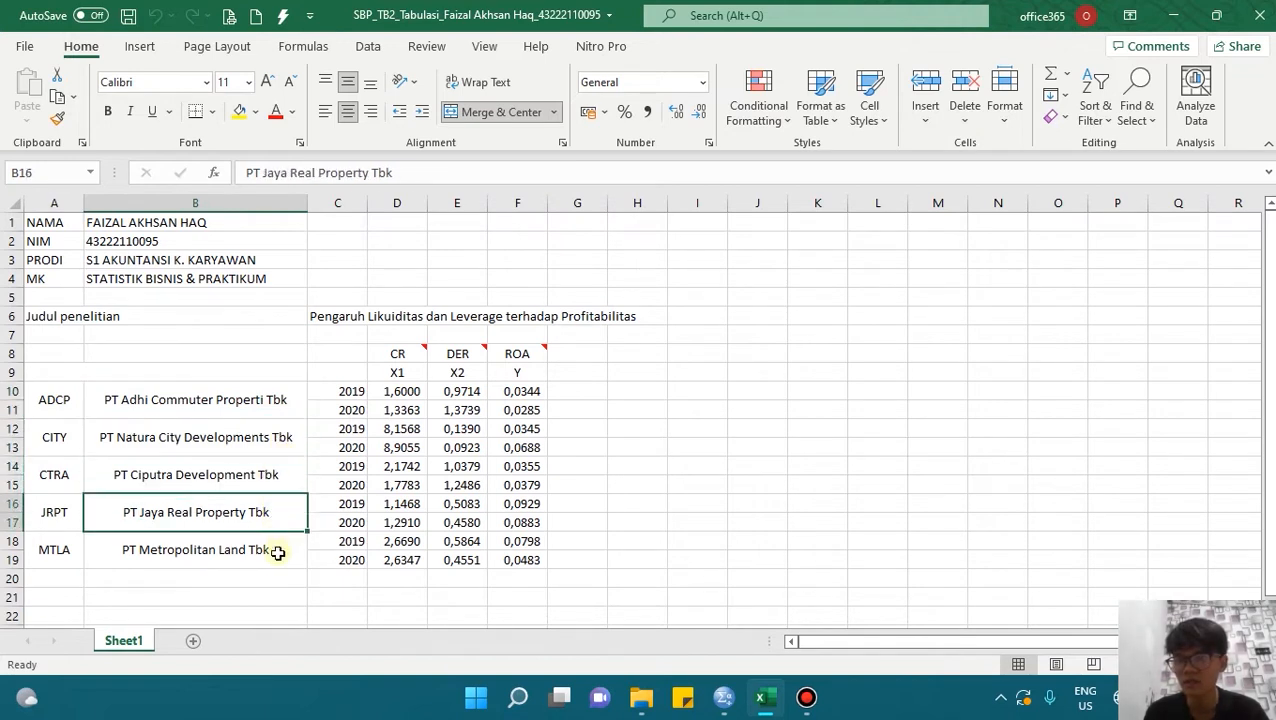
left_click(277, 553)
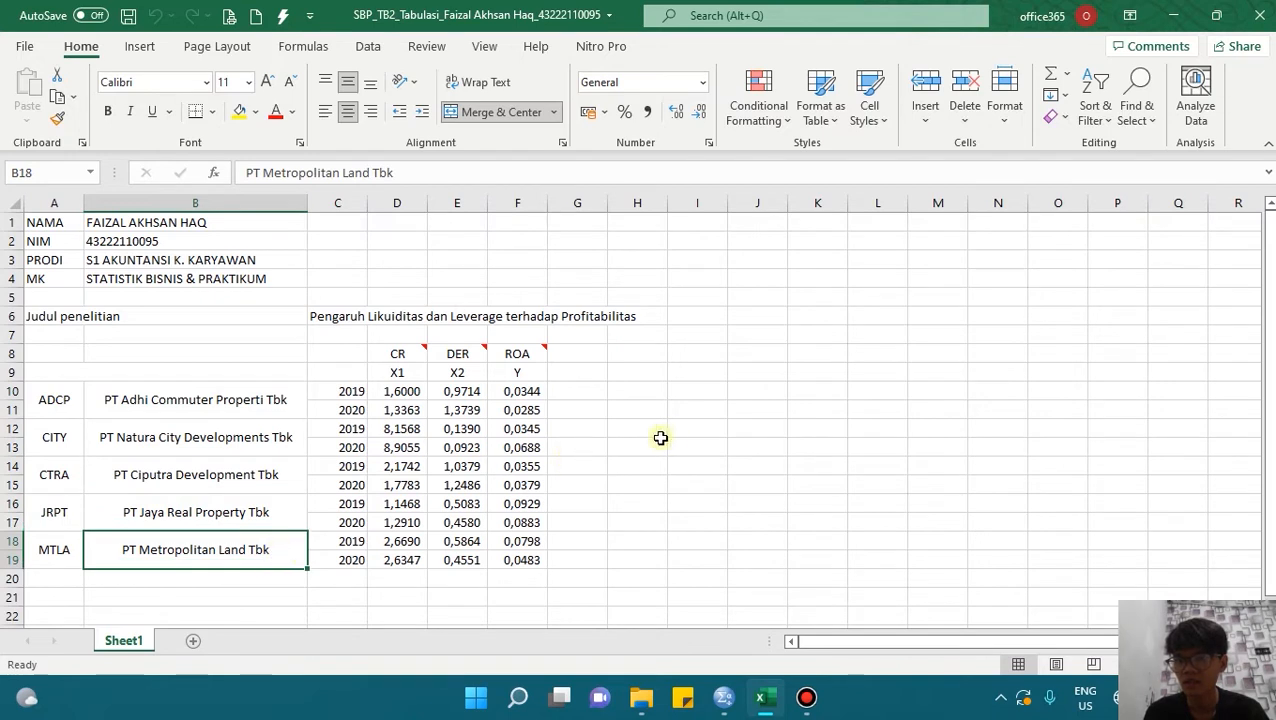
left_click_drag(356, 394, 528, 554)
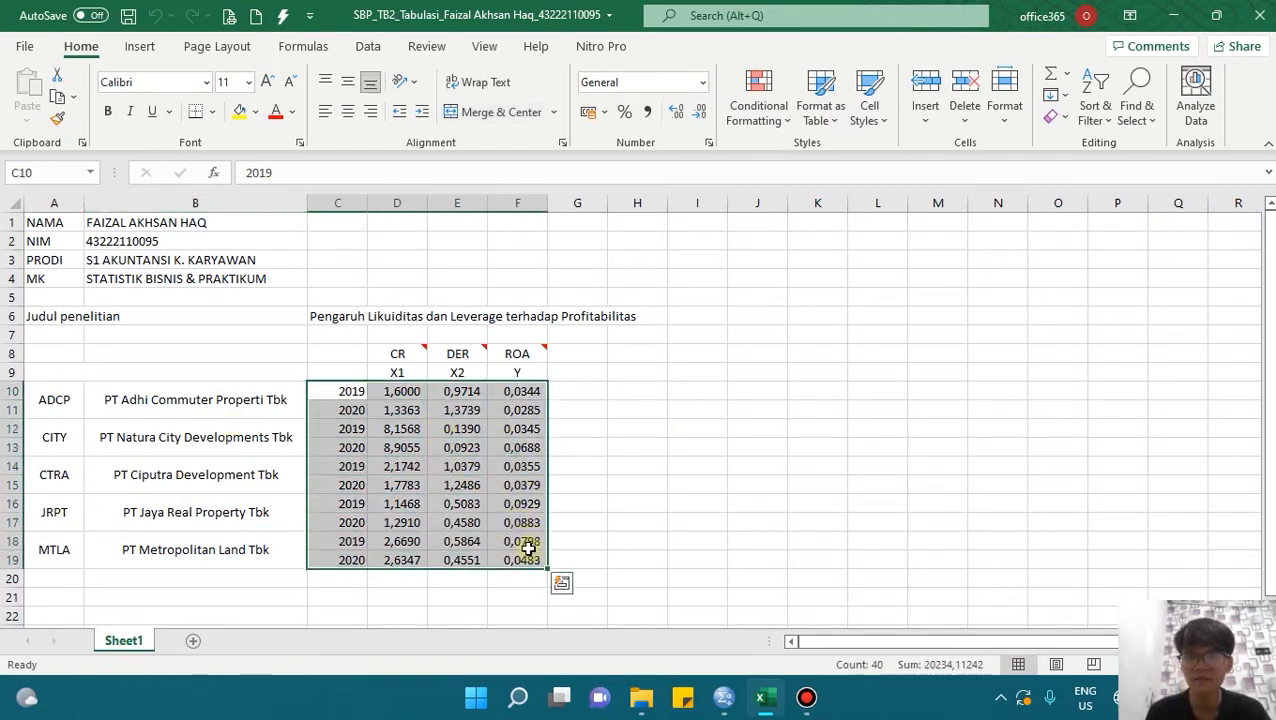
left_click_drag(337, 391, 357, 413)
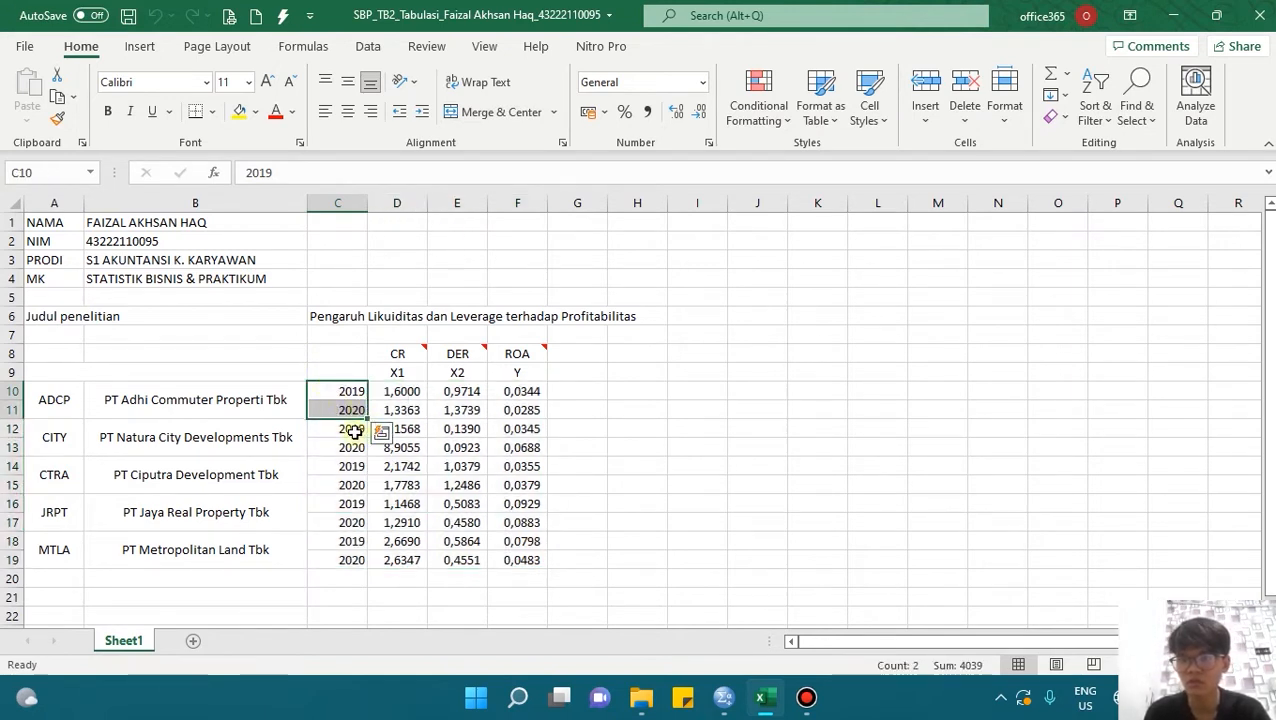
left_click_drag(350, 429, 358, 447)
left_click(590, 448)
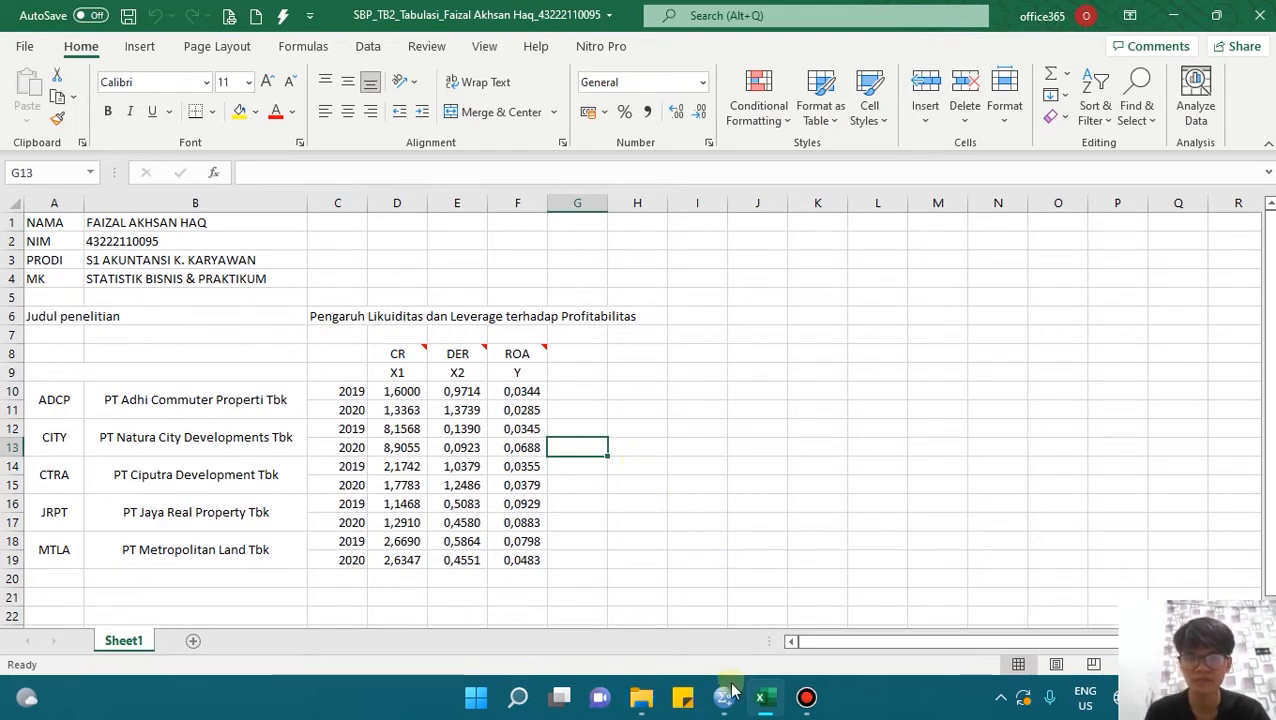
- Switch to SPSS Statistics and inspect the empty dataset in both Data View and Variable View
mouse_move(726, 697)
left_click(767, 615)
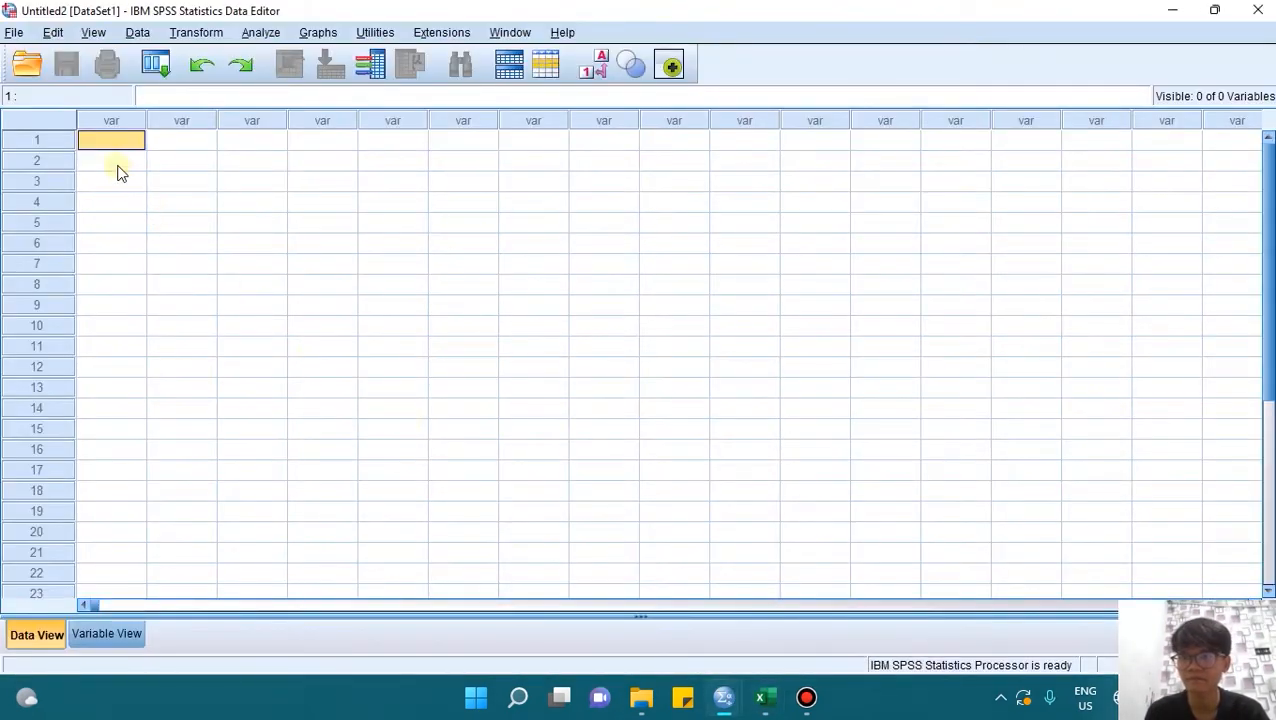
left_click(352, 267)
left_click(120, 137)
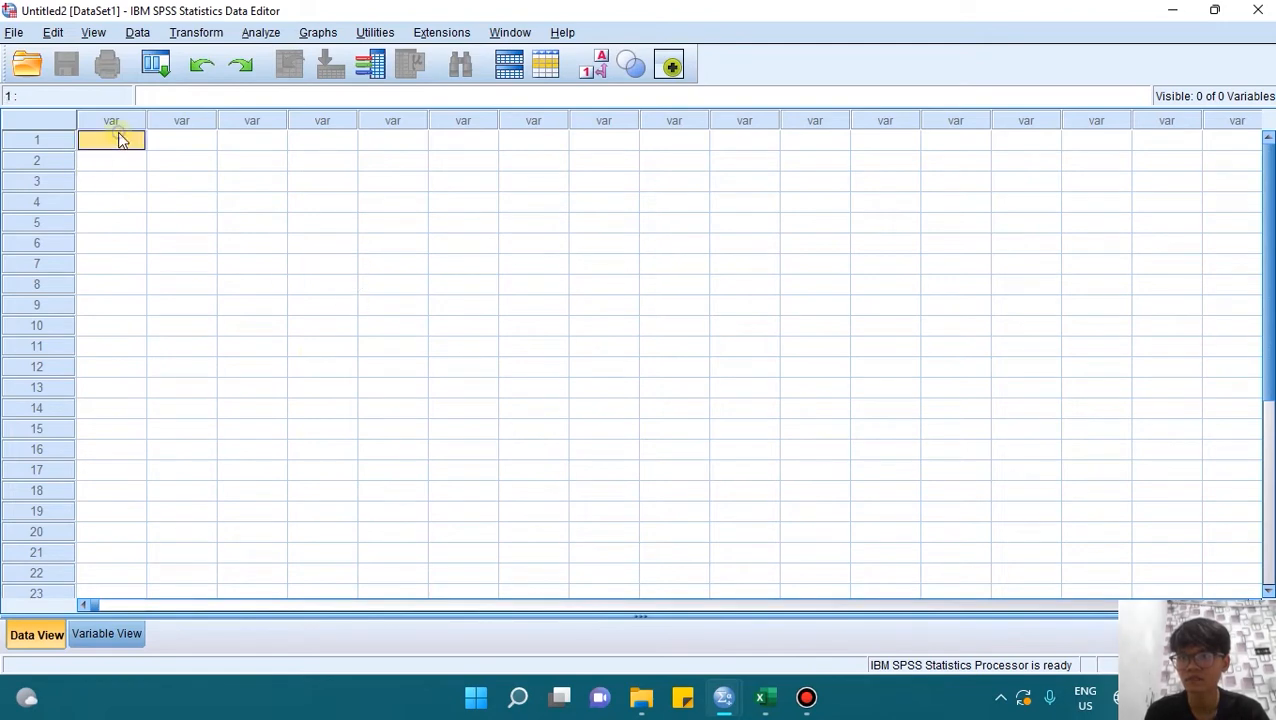
left_click(110, 636)
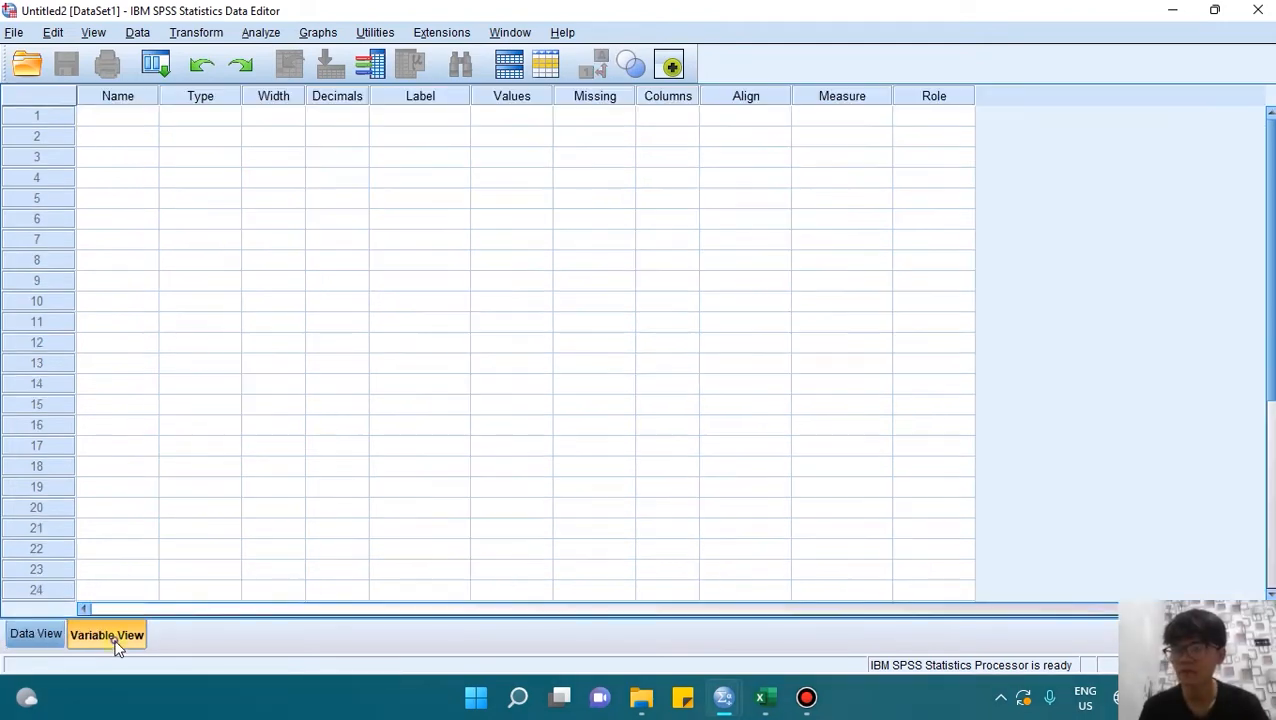
left_click(58, 640)
left_click(107, 638)
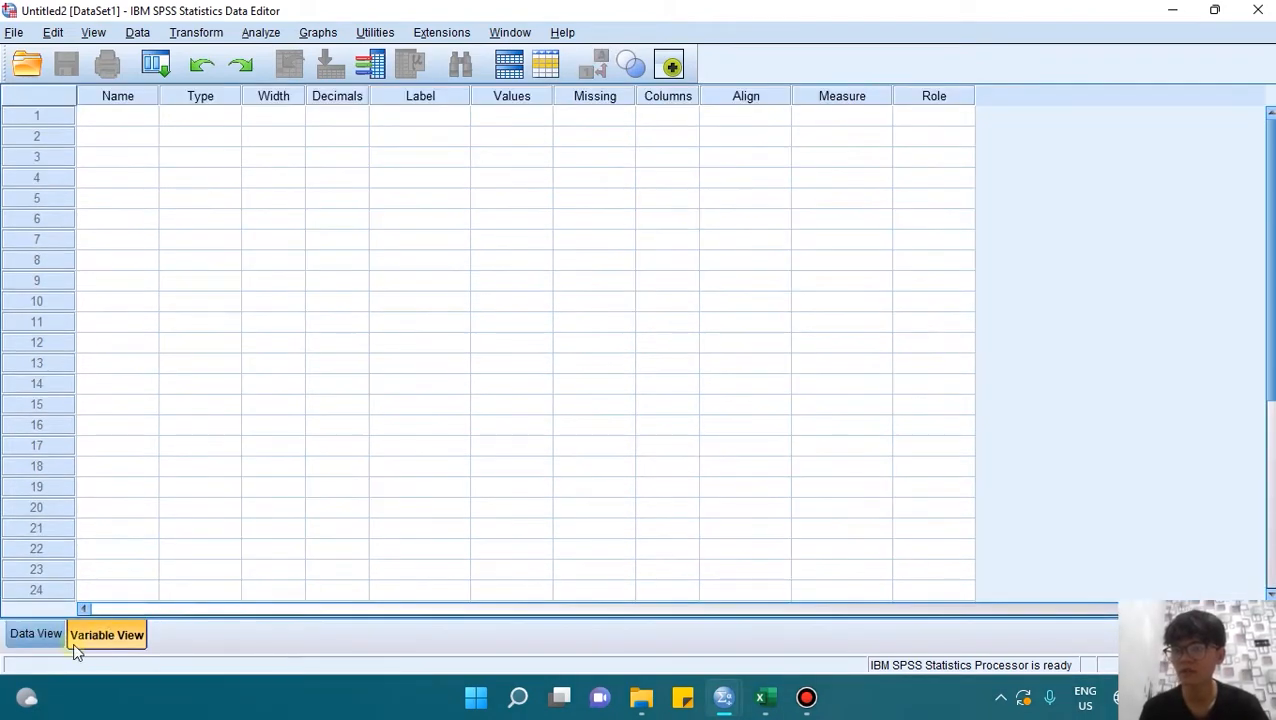
left_click(58, 648)
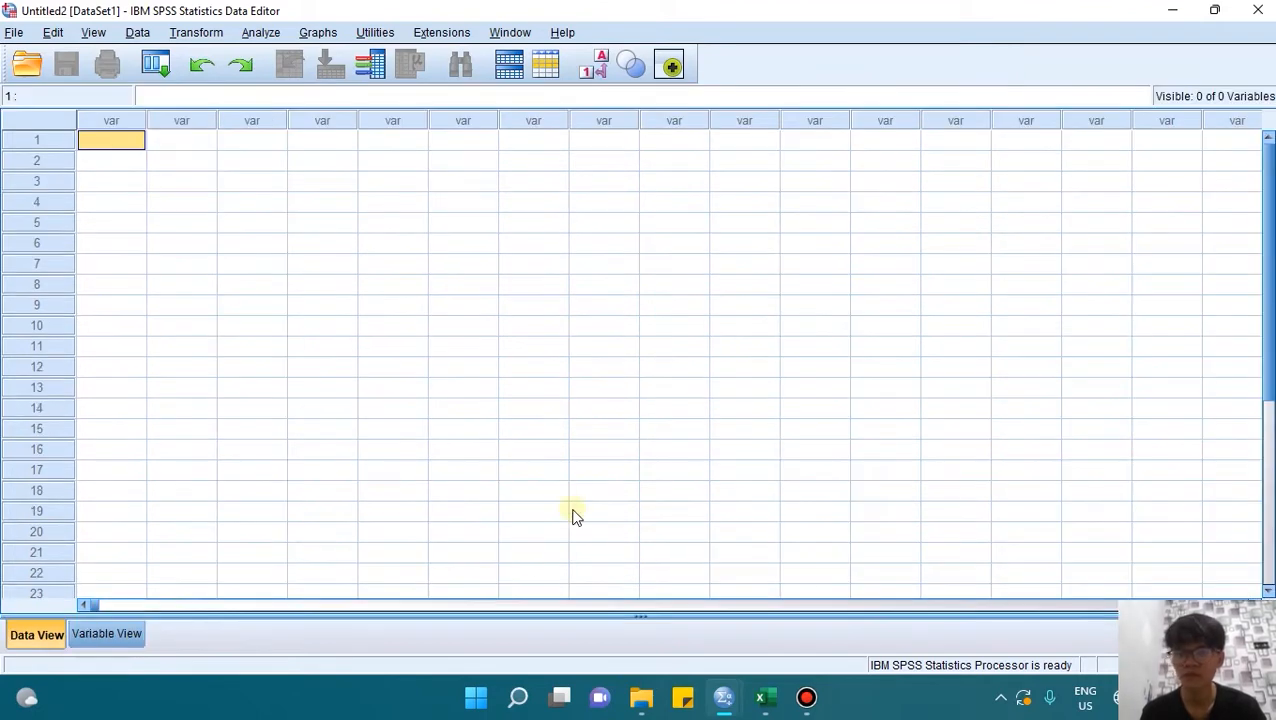
- Copy the X1, X2 and Y columns (D9:F19) from the Excel sheet and paste them into the SPSS Data View from the first cell
left_click(765, 697)
left_click_drag(396, 372, 513, 560)
key("ctrl+c")
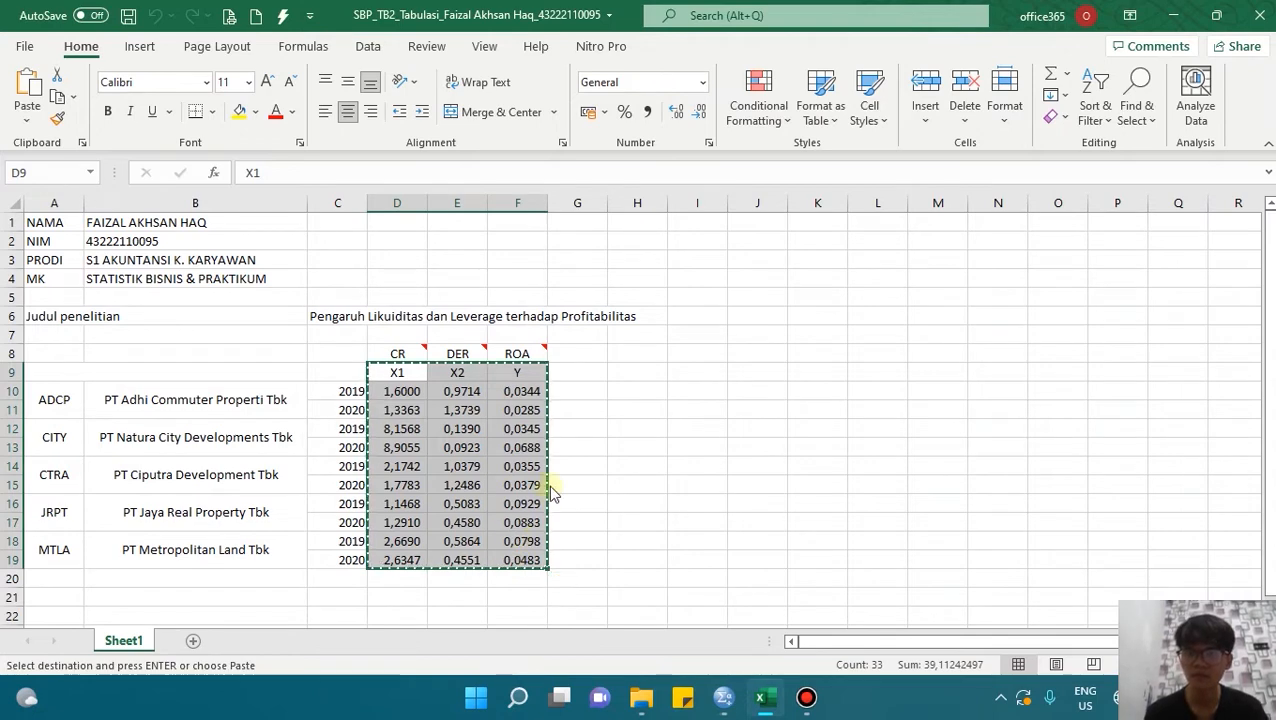
key("alt+Tab")
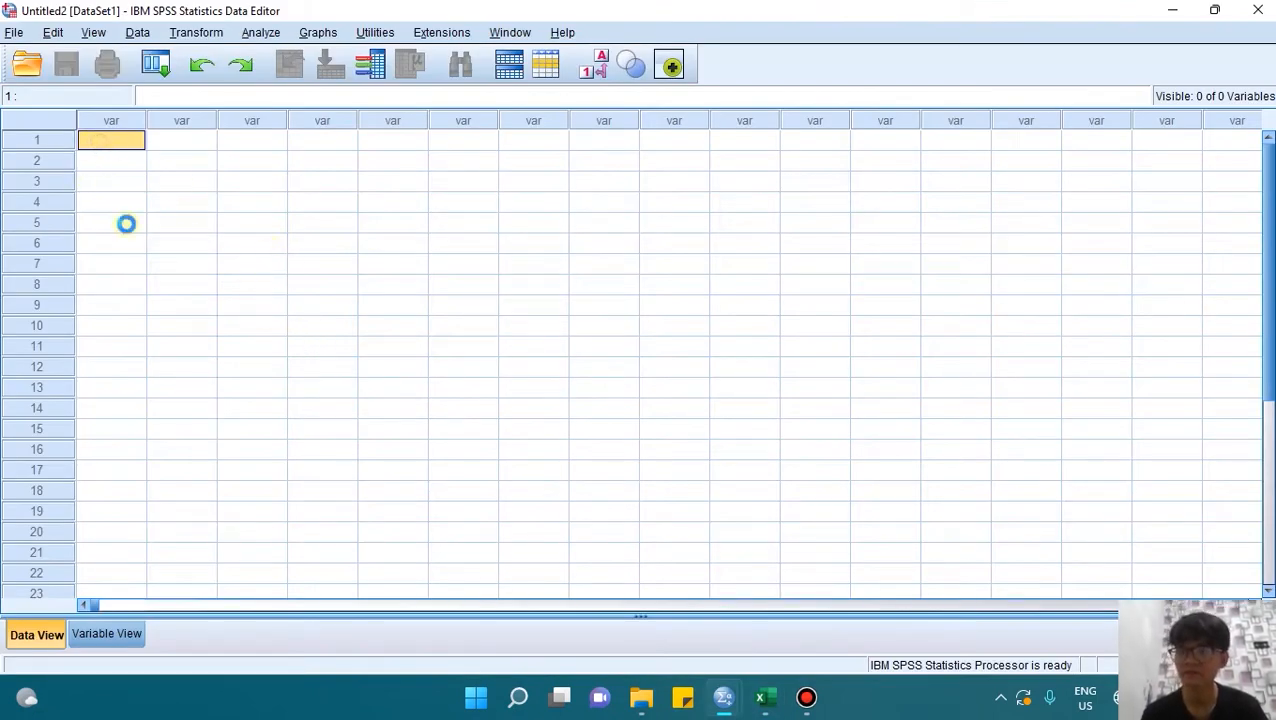
key("ctrl+v")
left_click(125, 162)
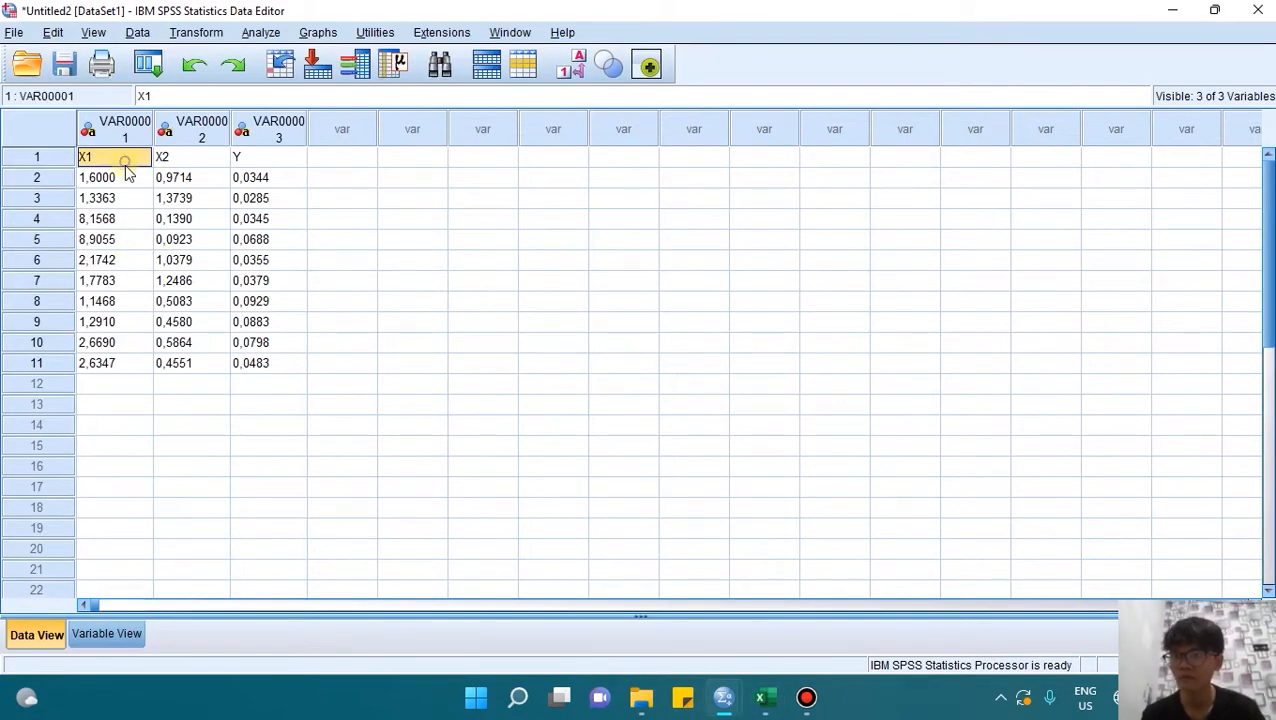
- Rename the first variable as CR in Variable View
left_click(133, 636)
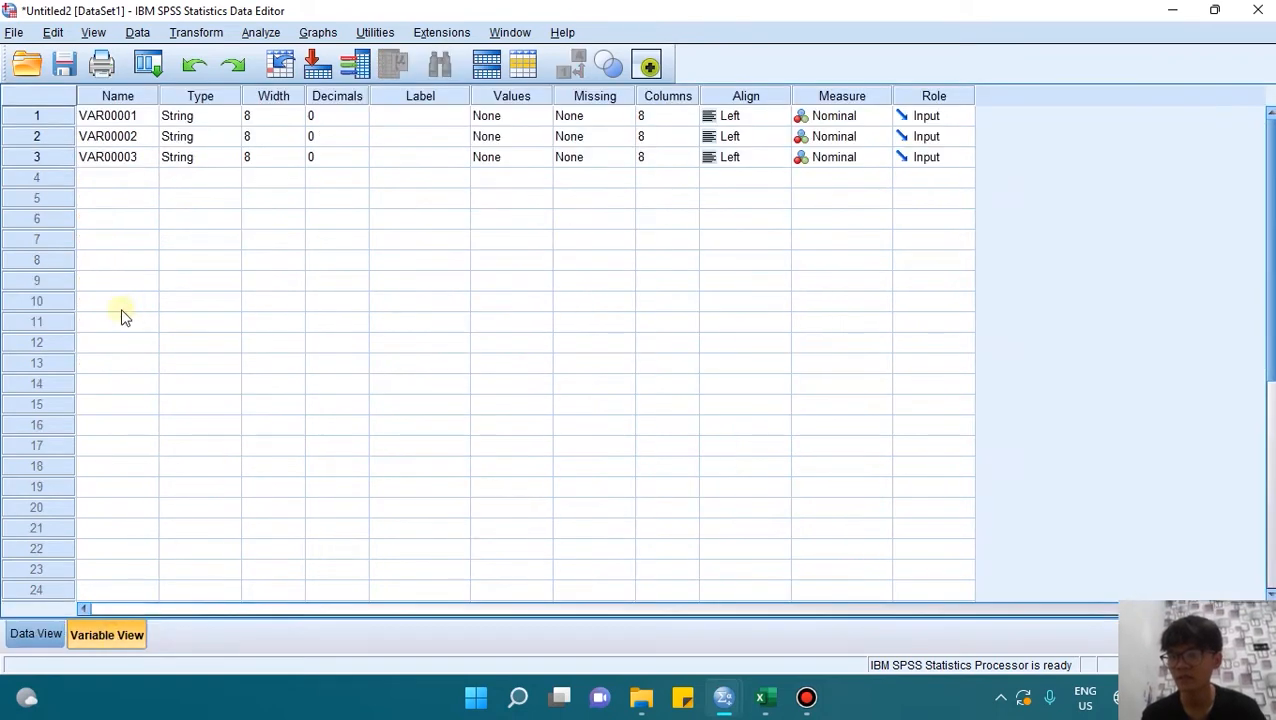
left_click(138, 118)
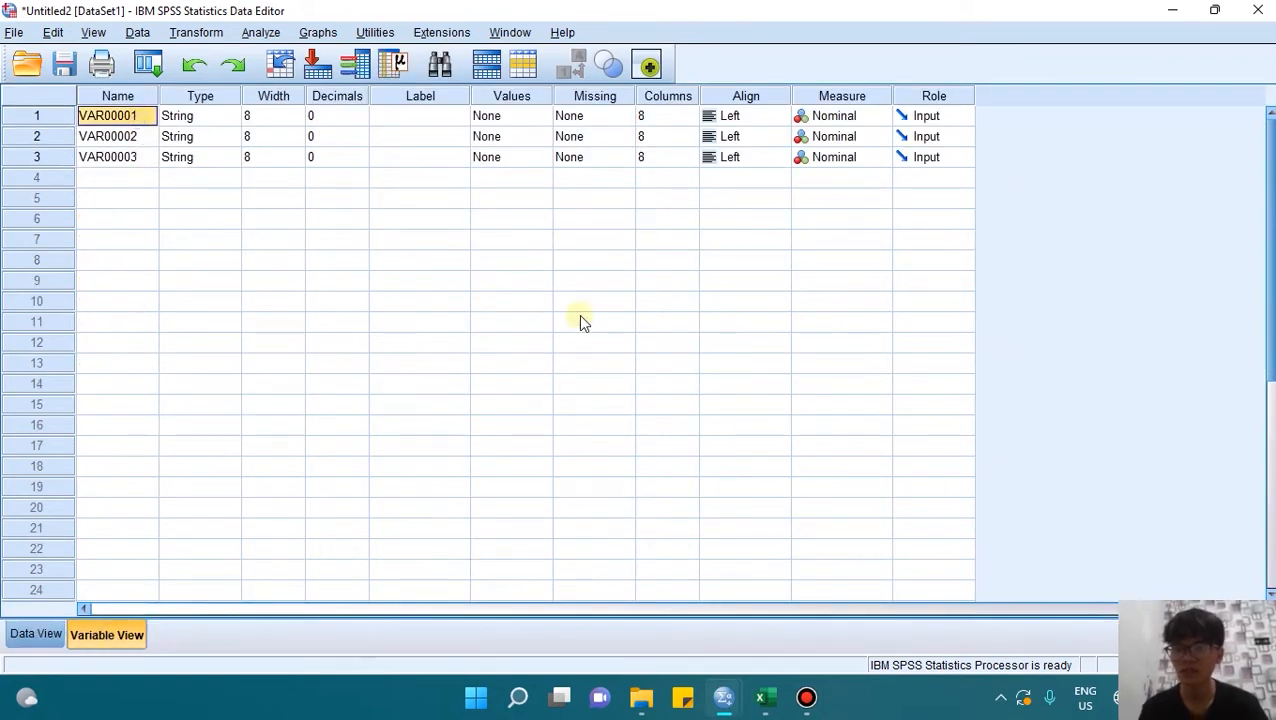
type("CR")
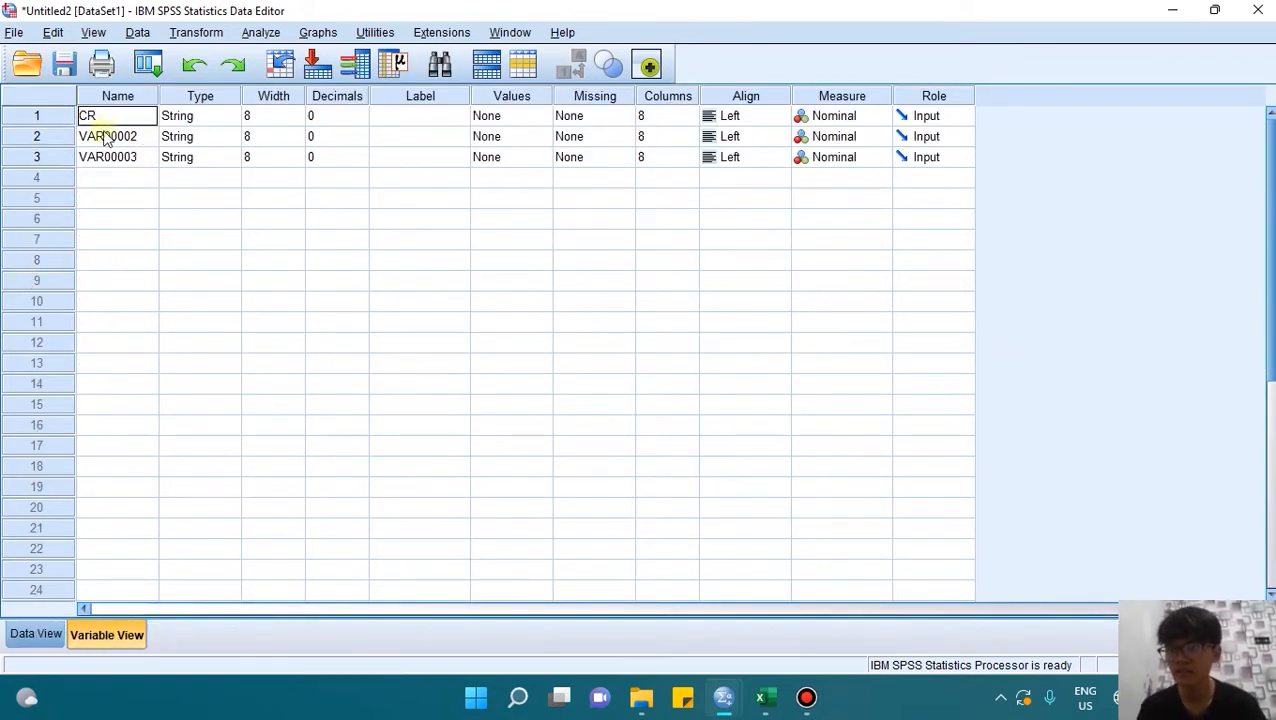
- Check the variable headings in the Excel sheet, and rename the second SPSS variable as DR and the third as ROA
left_click(115, 140)
key("alt+Tab")
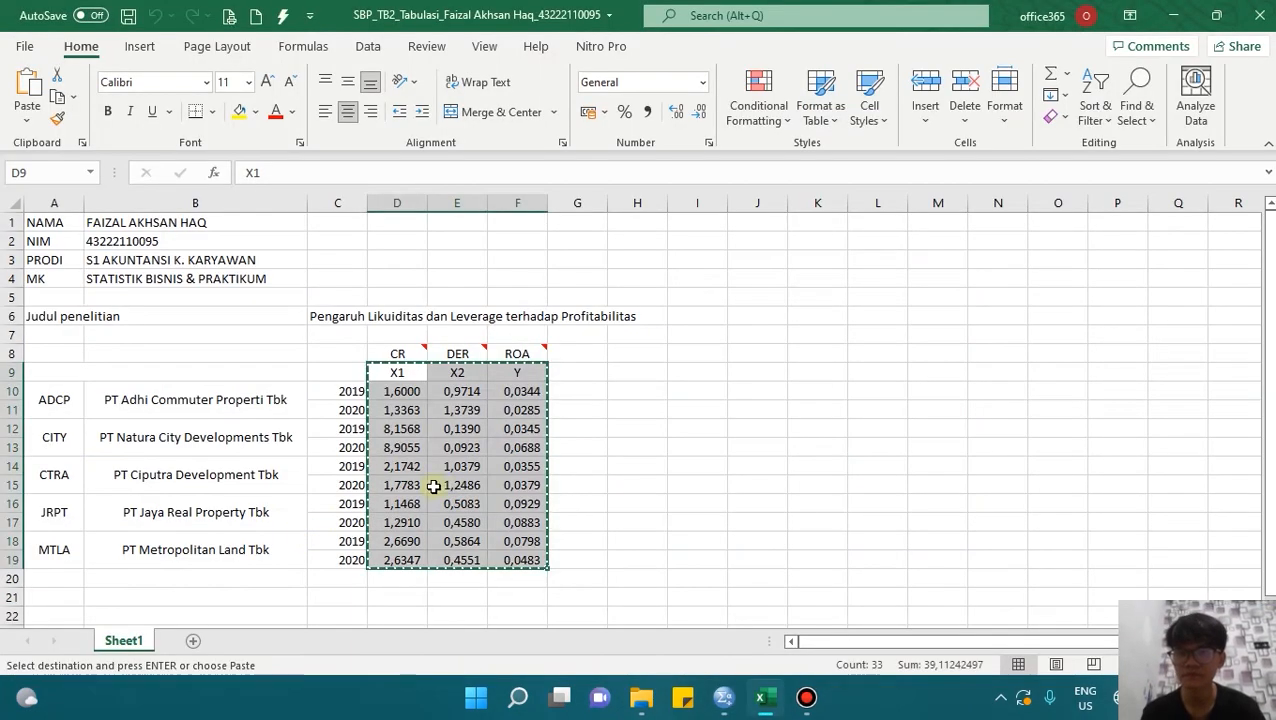
key("Escape")
left_click(410, 354)
left_click(456, 353)
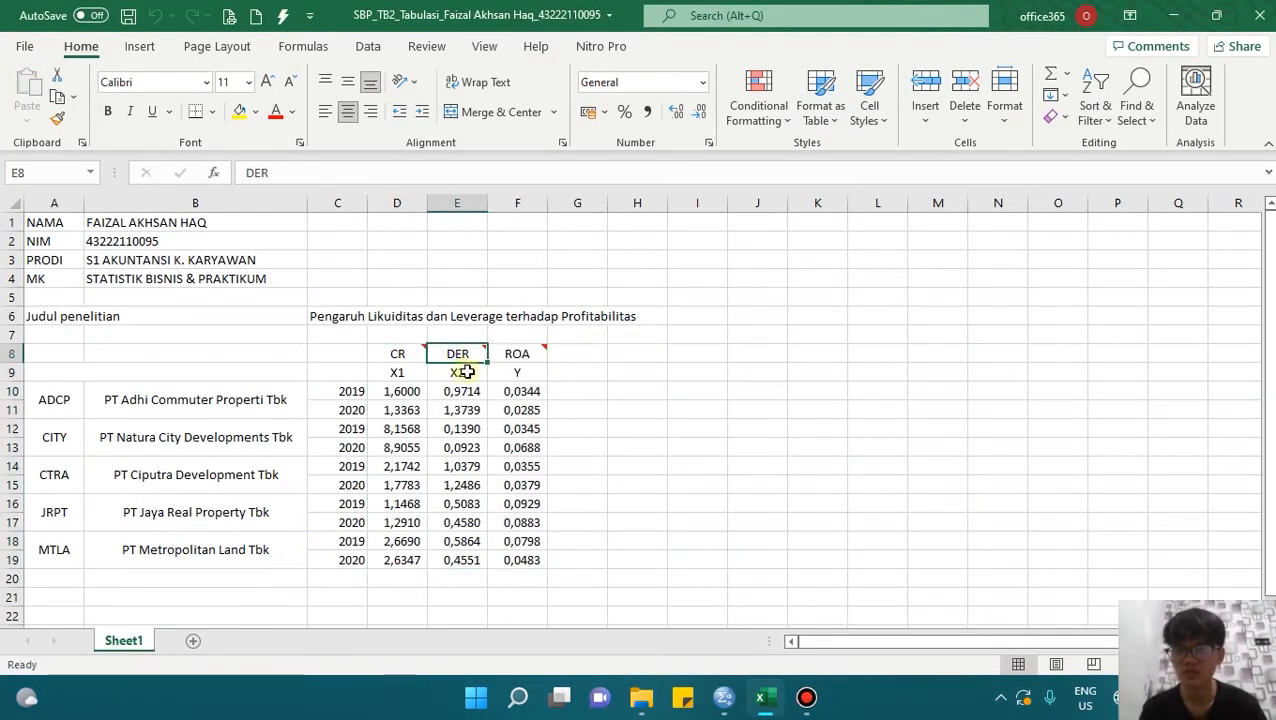
left_click(516, 354)
key("alt+Tab")
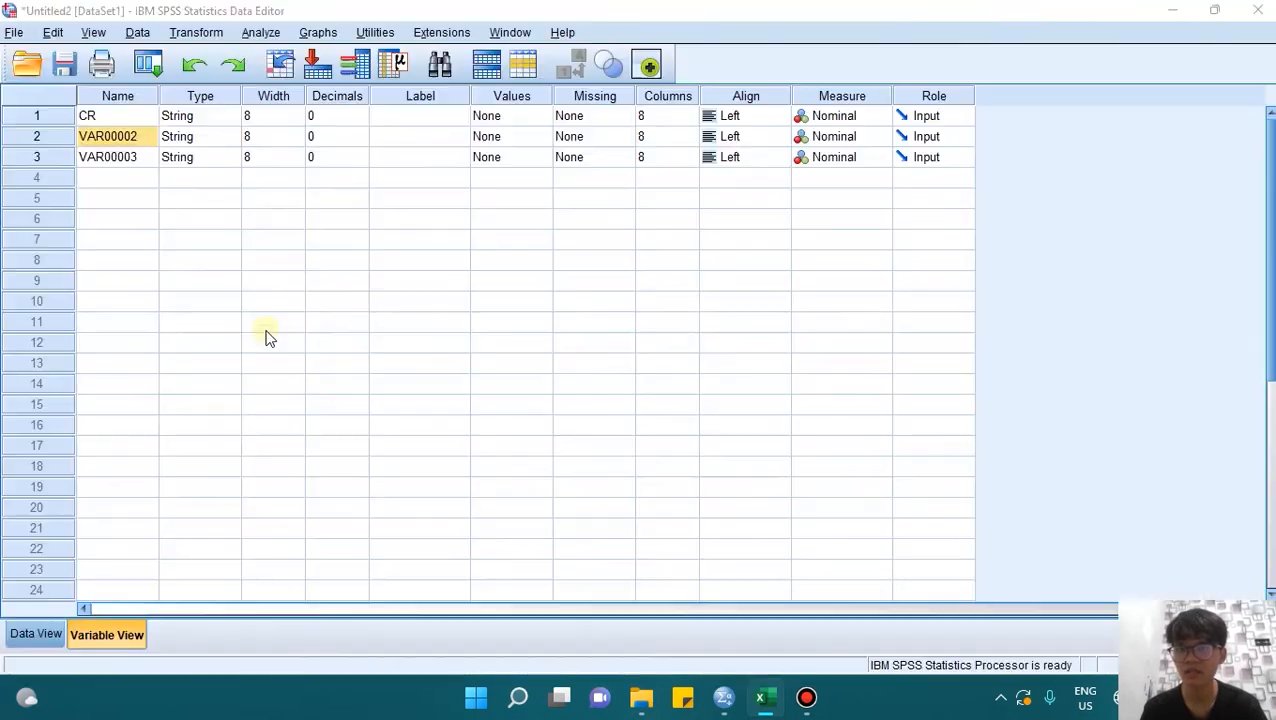
type("DR")
key("Tab")
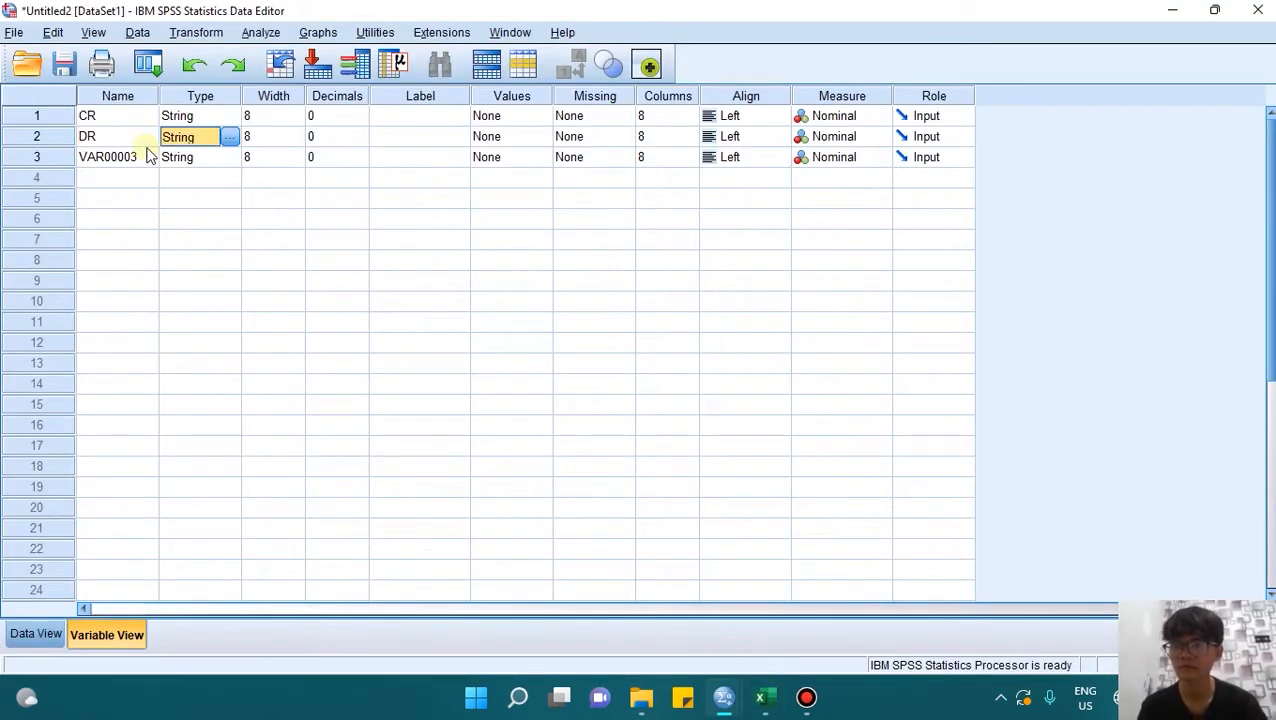
left_click(148, 157)
type("ROA")
- Change the CR variable's type to Numeric
left_click(205, 117)
left_click(229, 117)
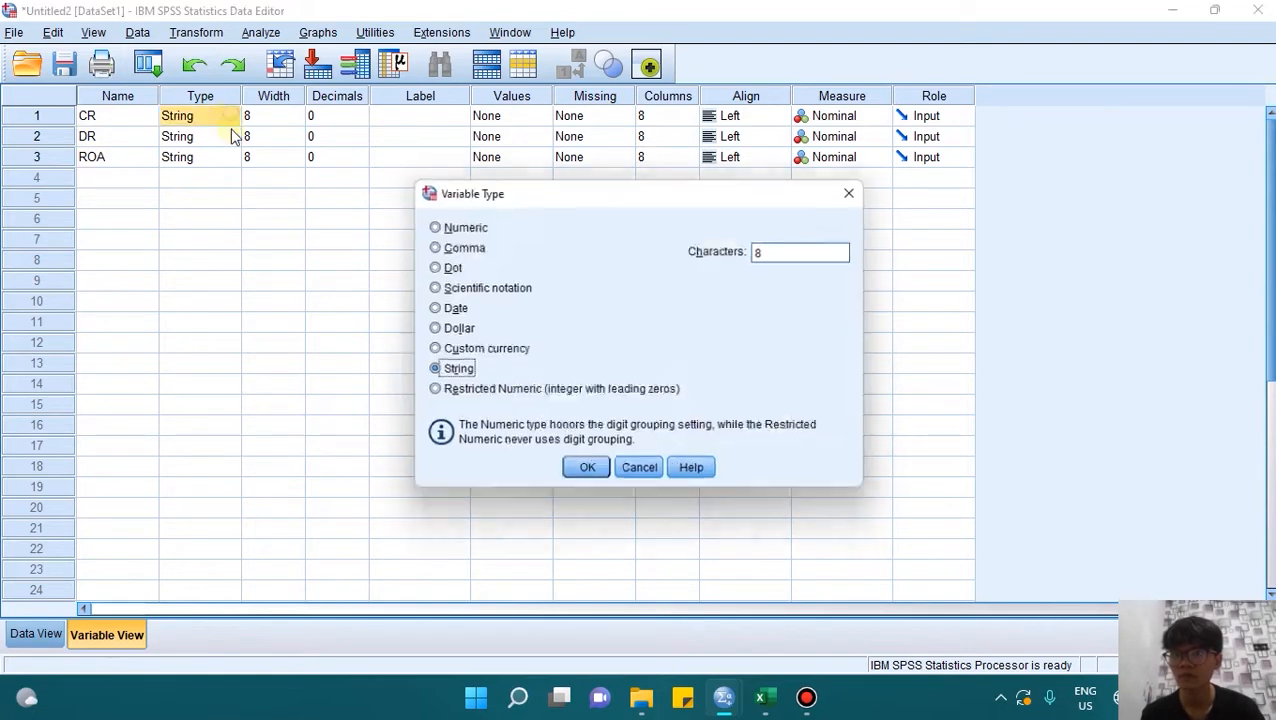
left_click(449, 226)
left_click(586, 470)
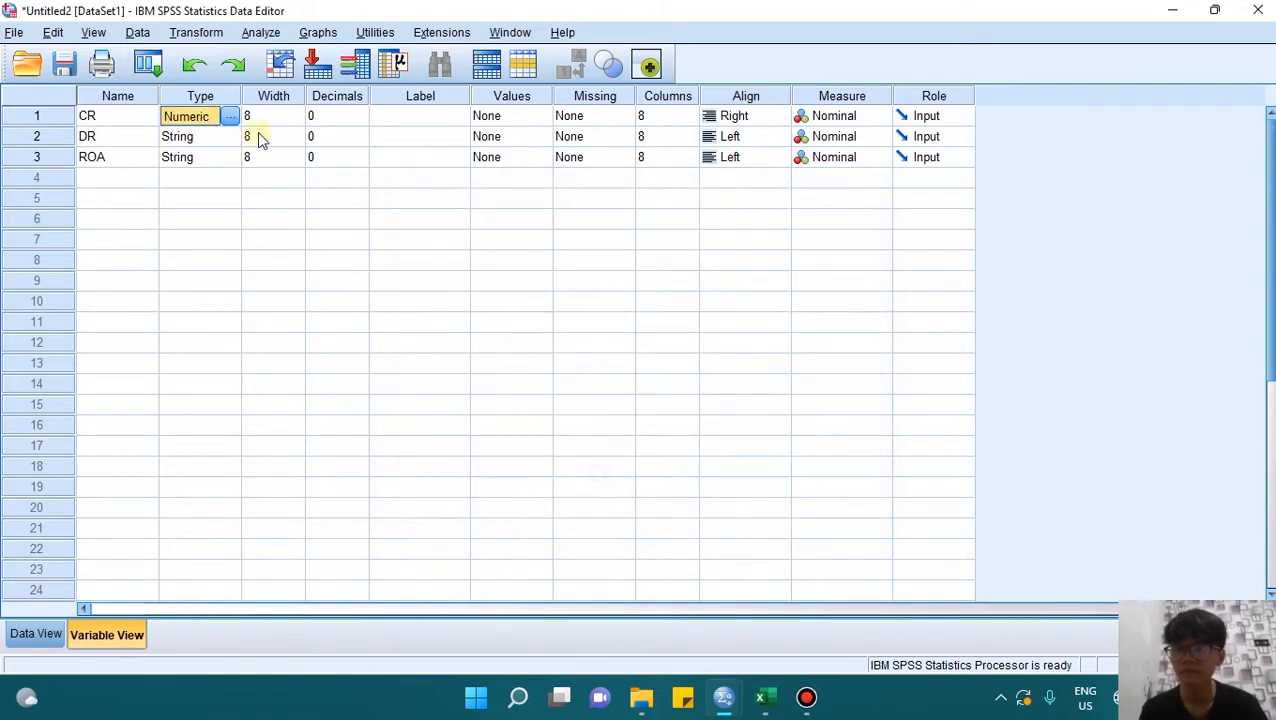
- Change the type of the DR and ROA variables to Numeric
left_click(231, 138)
left_click(231, 138)
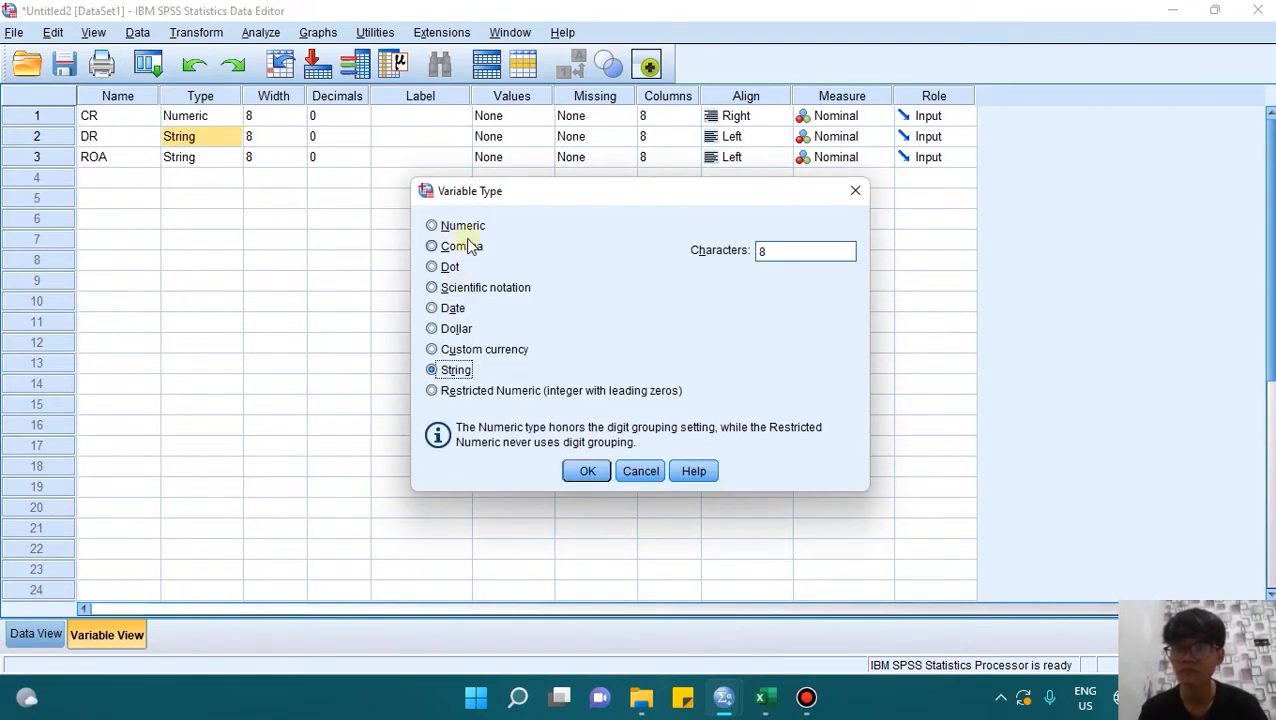
left_click(449, 226)
left_click(587, 471)
left_click(232, 157)
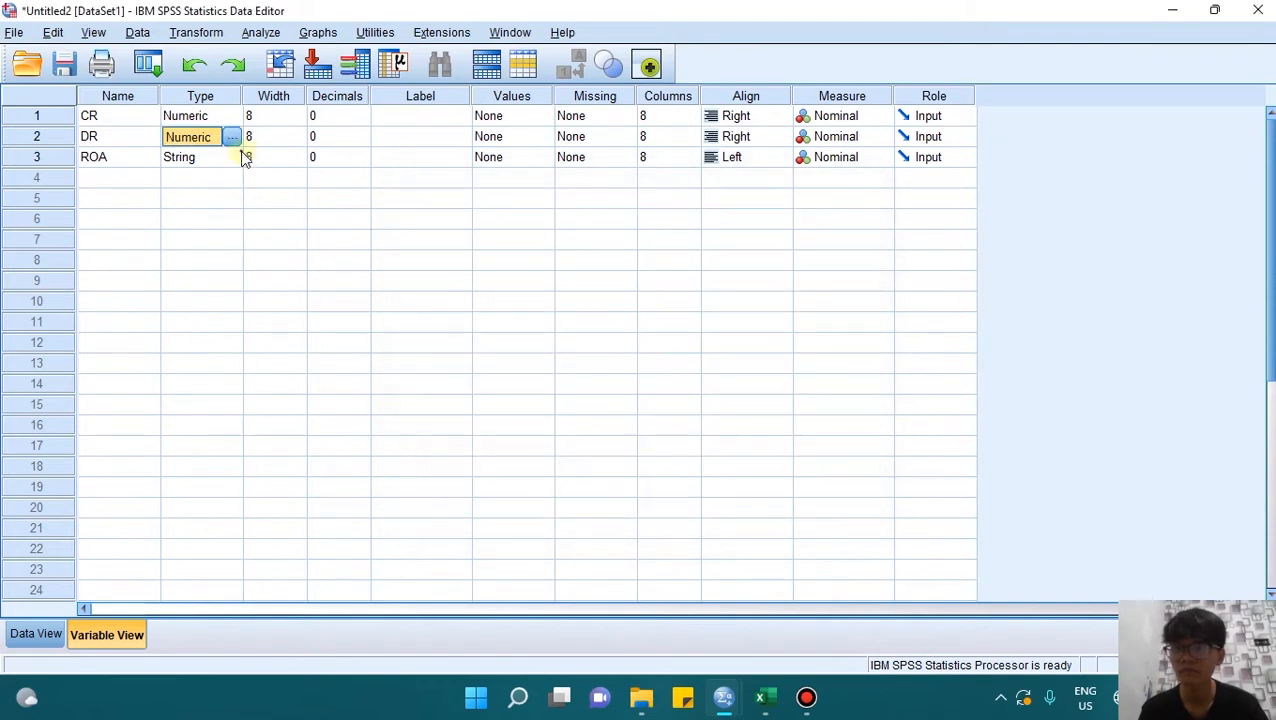
left_click(232, 157)
left_click(449, 226)
left_click(605, 476)
- Set the decimals to 4 for the CR, DR and ROA variables
left_click(336, 118)
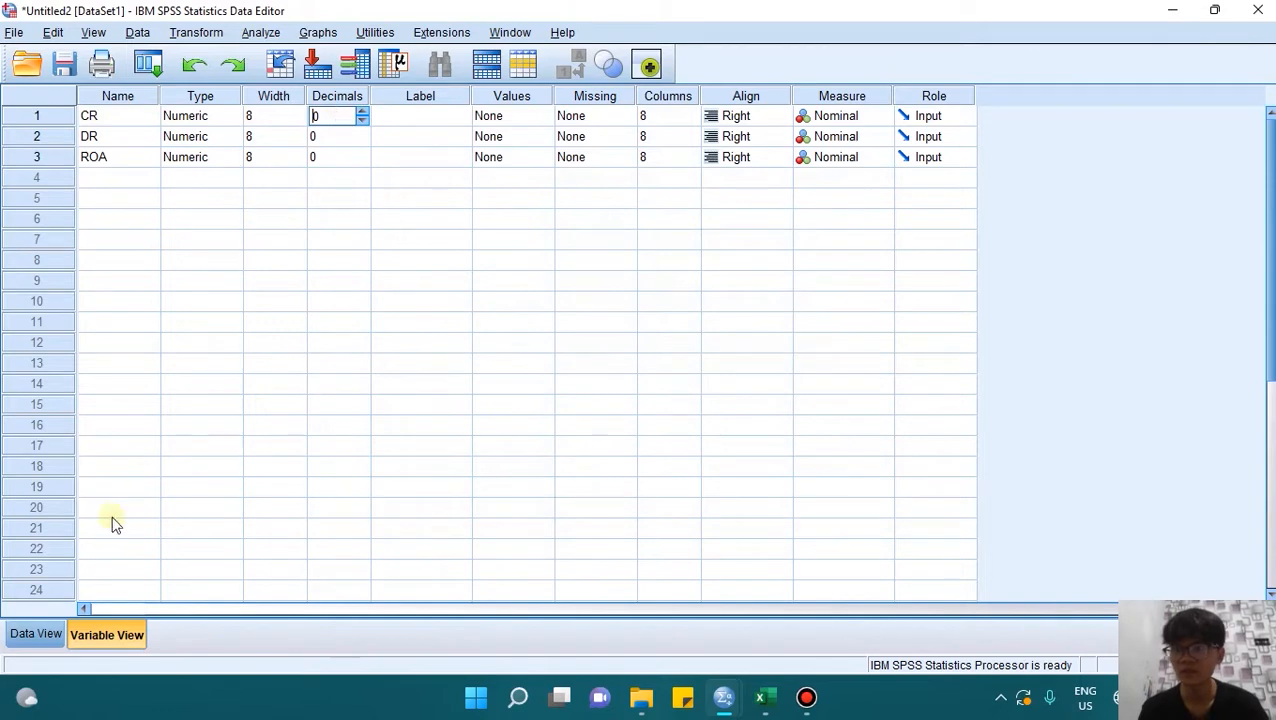
left_click(43, 633)
left_click(103, 635)
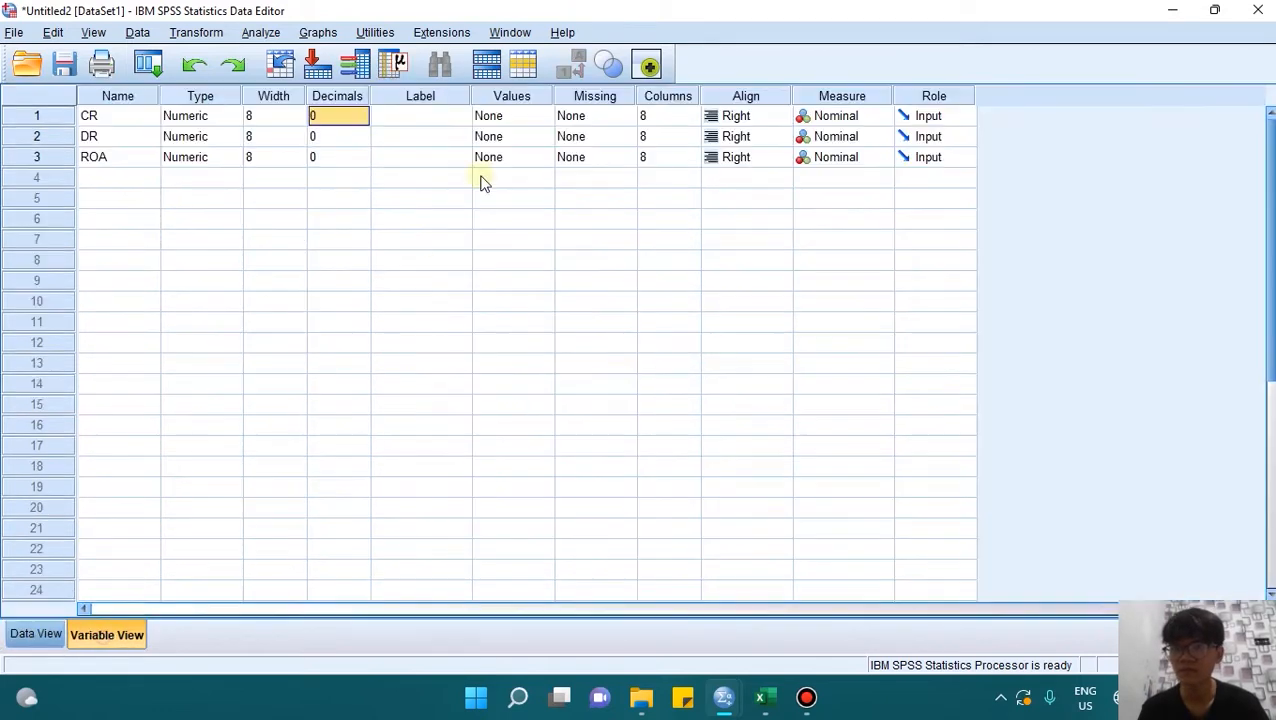
left_click(336, 120)
left_click(362, 113)
left_click(362, 113)
left_click(362, 113)
left_click(358, 138)
left_click(362, 133)
left_click(362, 133)
left_click(355, 158)
left_click(362, 153)
left_click(362, 153)
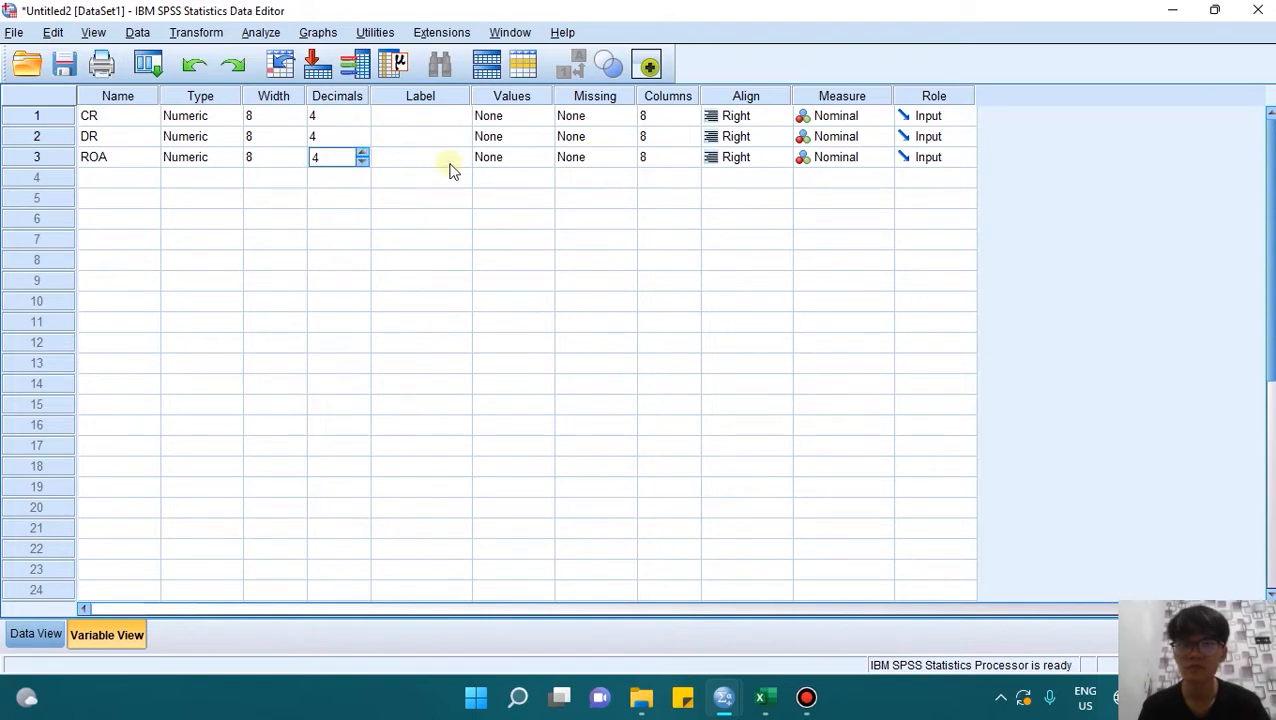
left_click(510, 157)
left_click(546, 157)
left_click(838, 211)
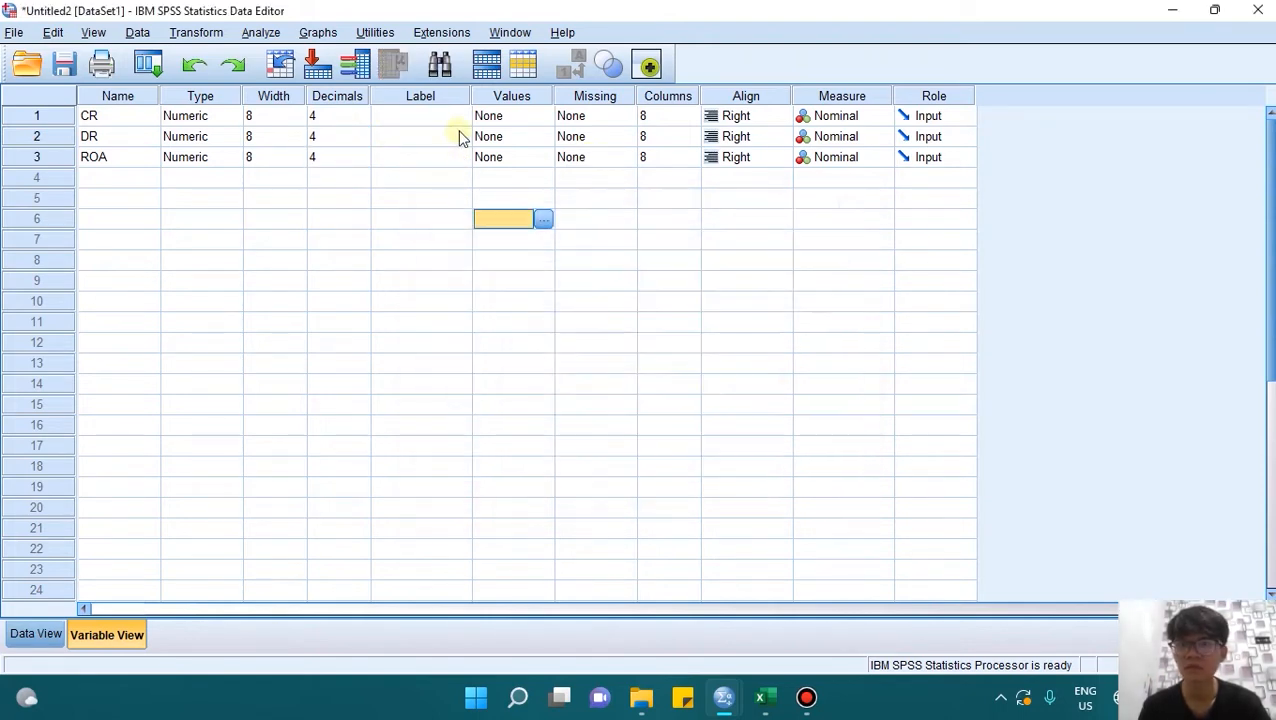
- Label the three variables CR, DR and ROA to match their names
left_click(440, 118)
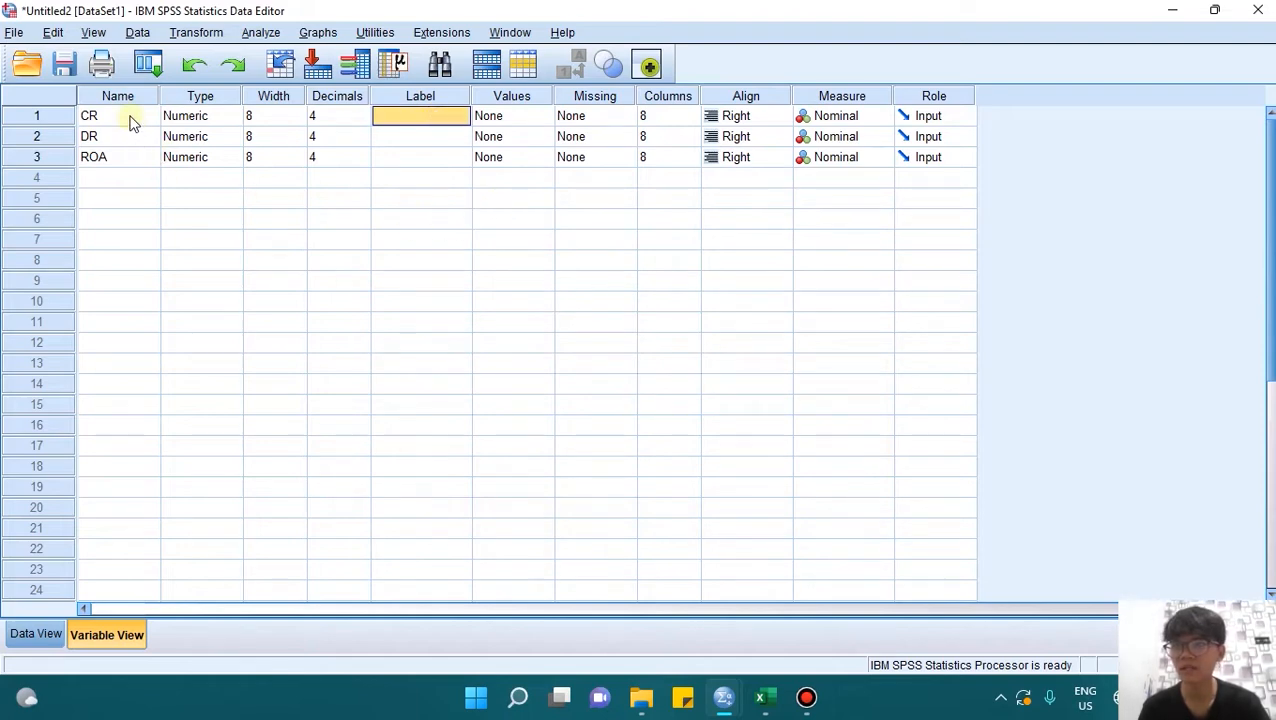
type("CR")
key("Return")
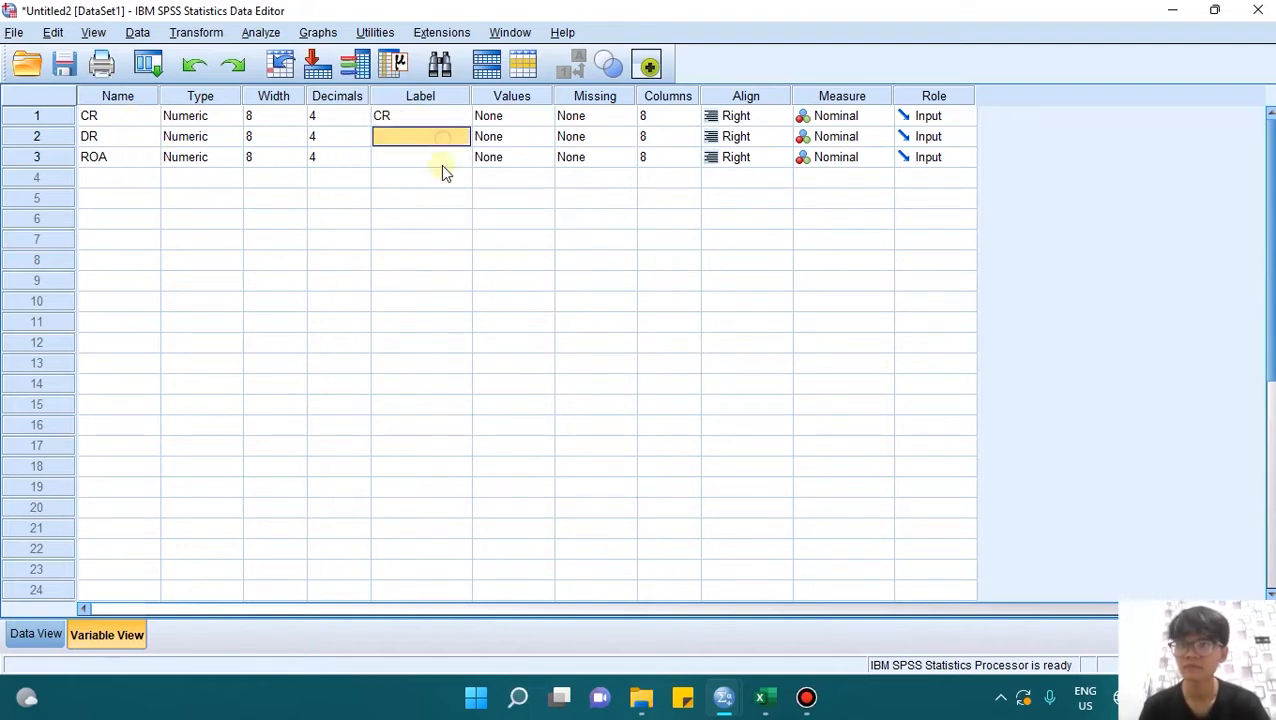
type("DR")
left_click(382, 160)
type("ROA")
left_click(938, 322)
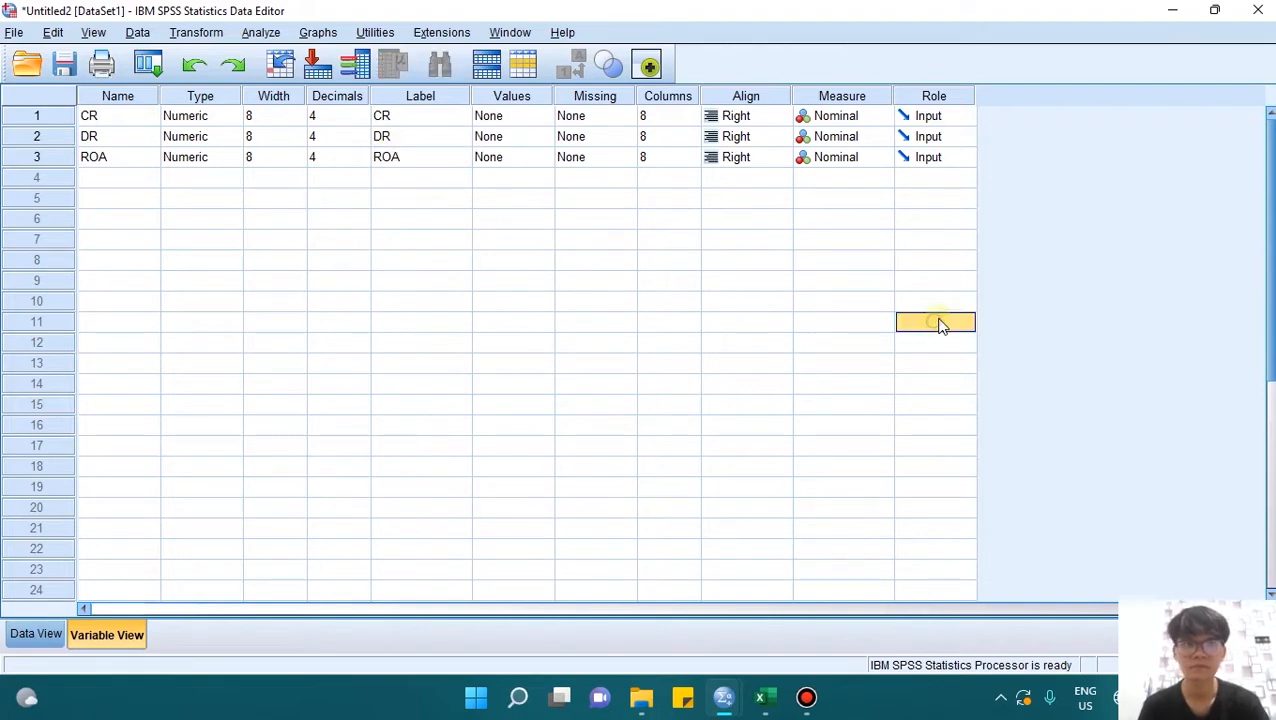
- Set the measurement level of CR, DR and ROA to Scale
left_click(880, 118)
left_click(884, 117)
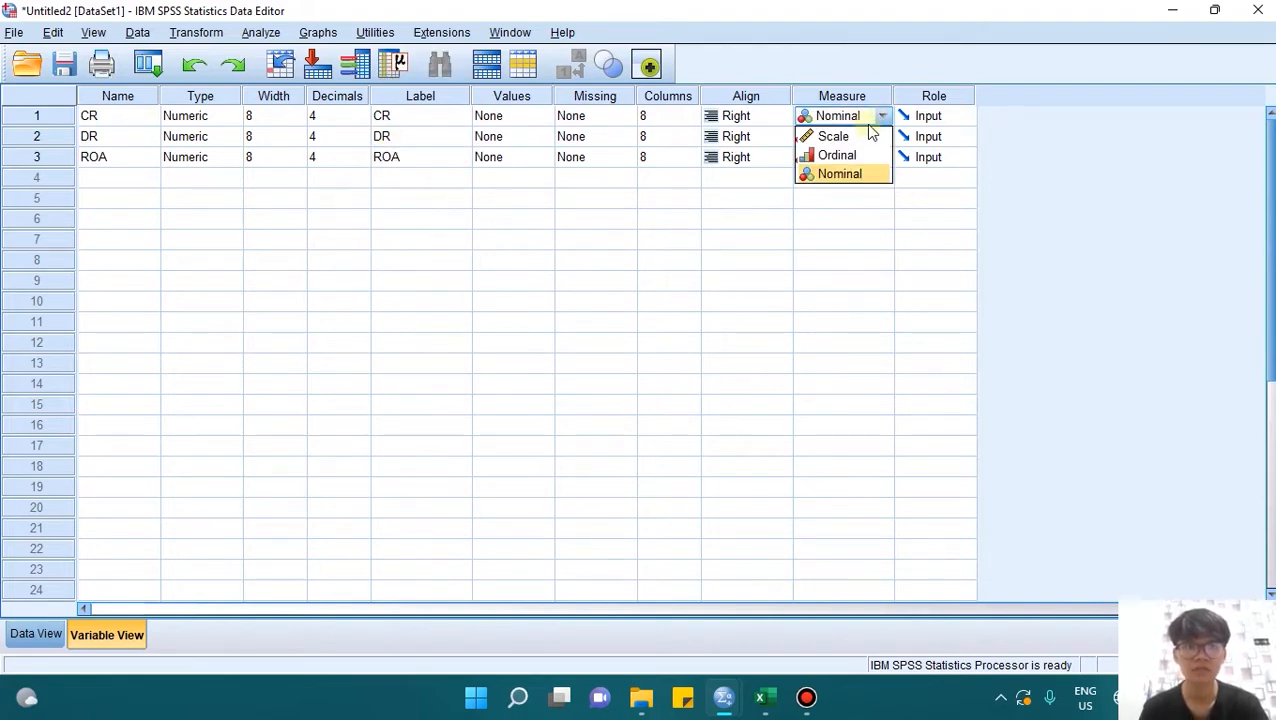
left_click(862, 136)
left_click(884, 142)
left_click(884, 142)
left_click(838, 157)
left_click(849, 160)
left_click(880, 158)
left_click(877, 178)
left_click(620, 301)
left_click(627, 301)
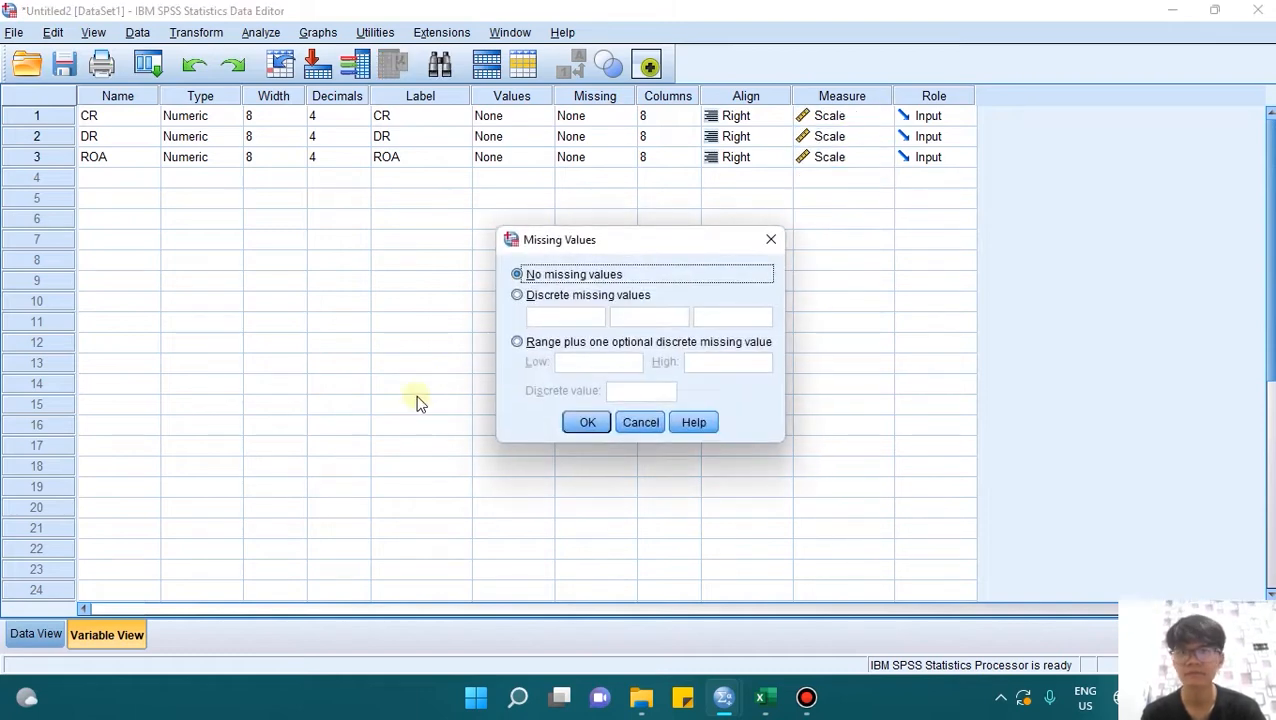
left_click(771, 240)
- Delete the empty first case from the dataset in Data View
left_click(36, 634)
left_click(270, 387)
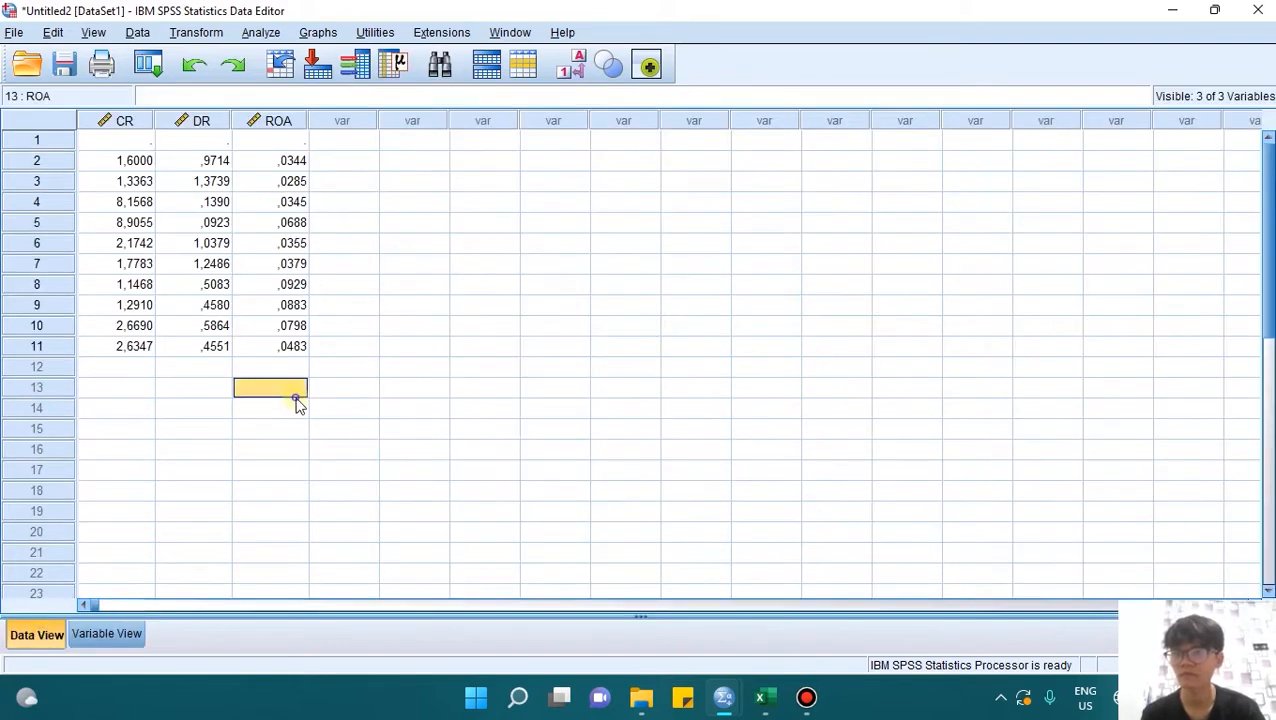
left_click(137, 143)
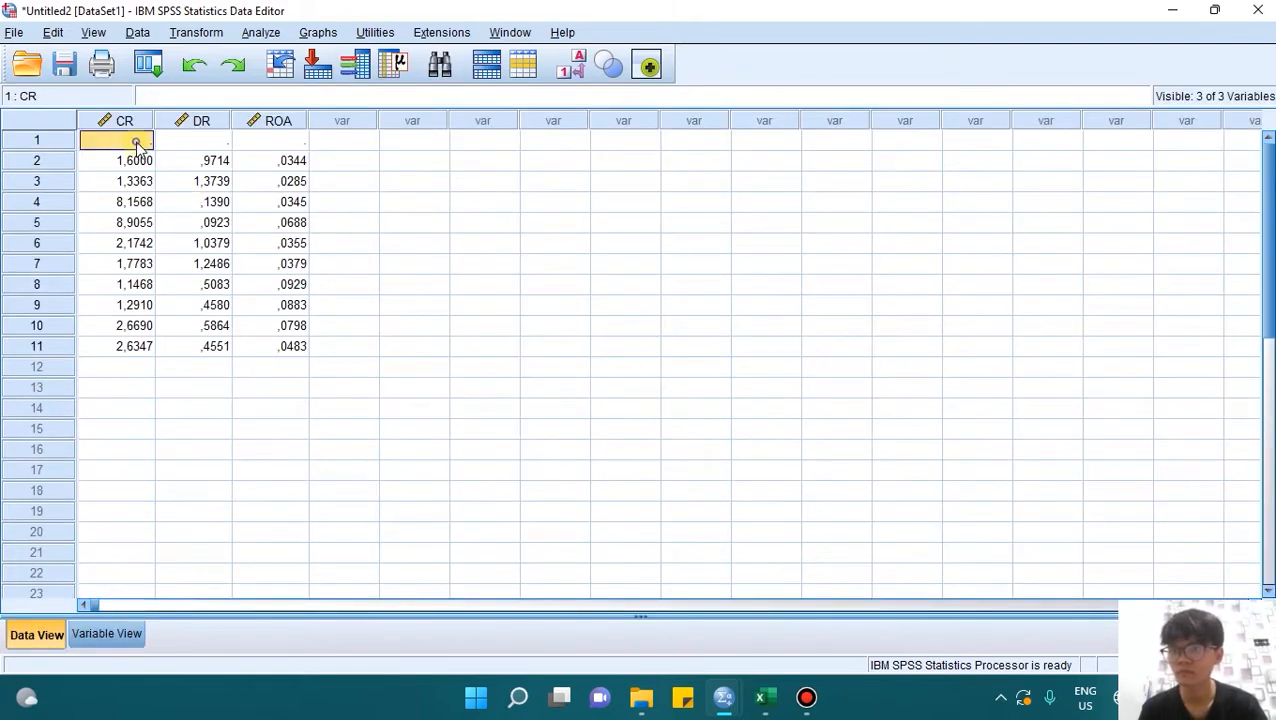
left_click(55, 145)
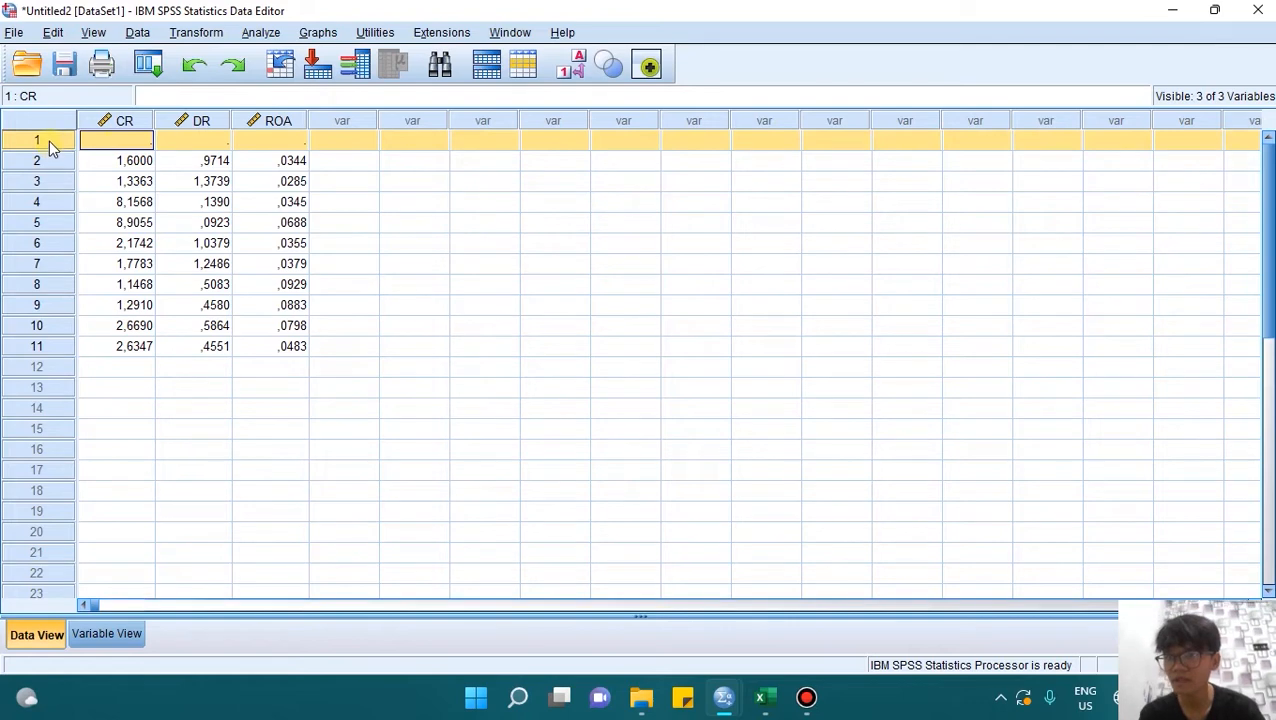
right_click(49, 140)
left_click(109, 230)
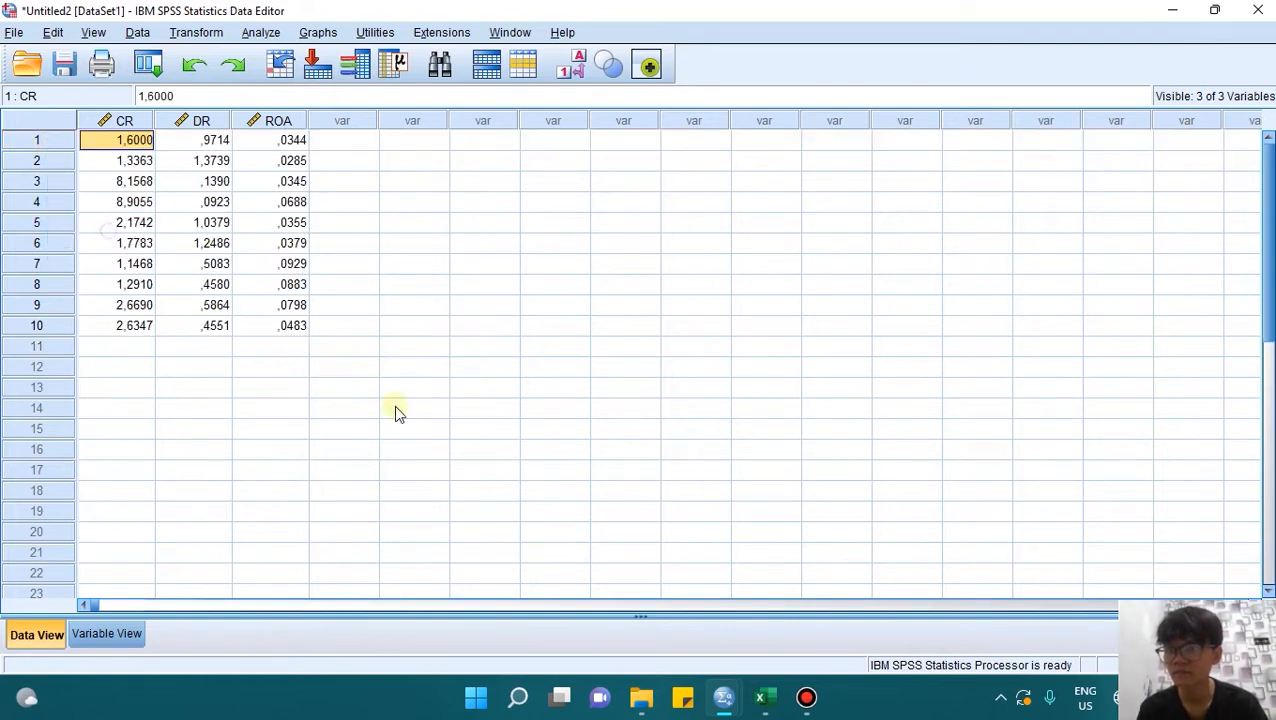
left_click(409, 428)
left_click(125, 328)
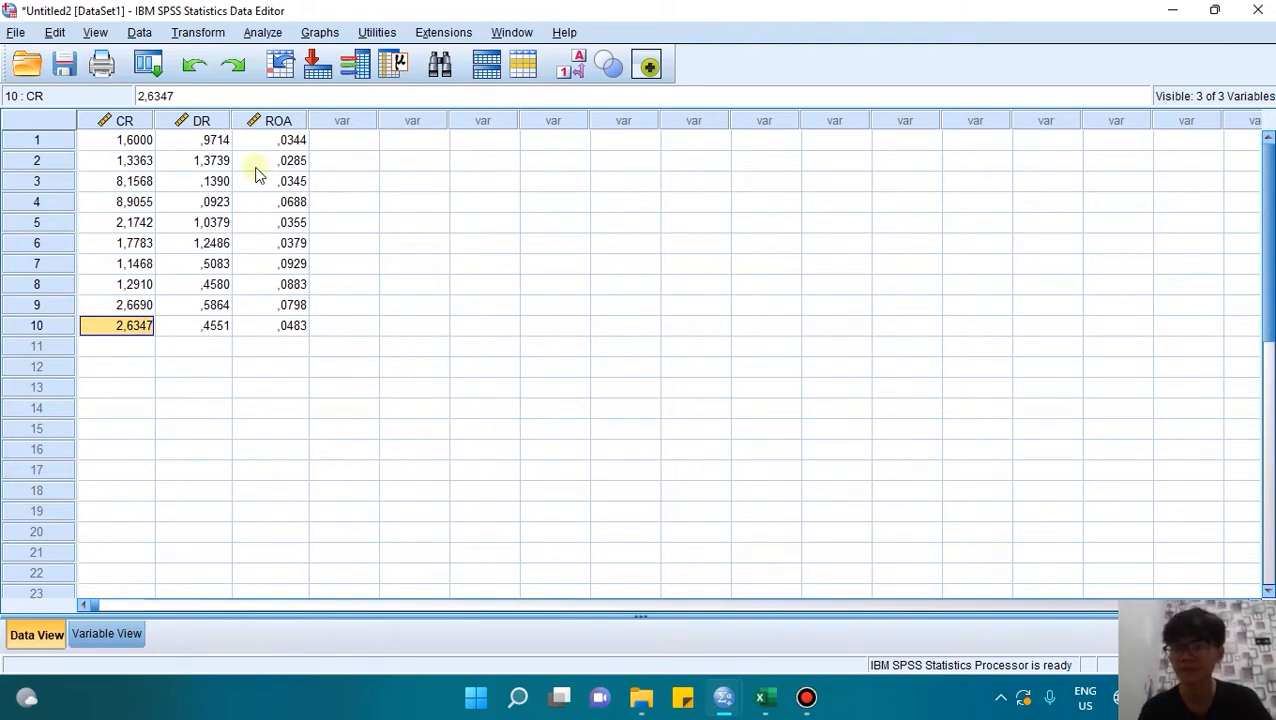
- Run Descriptives on CR, DR and ROA with the mean, standard deviation, minimum and maximum
left_click(263, 33)
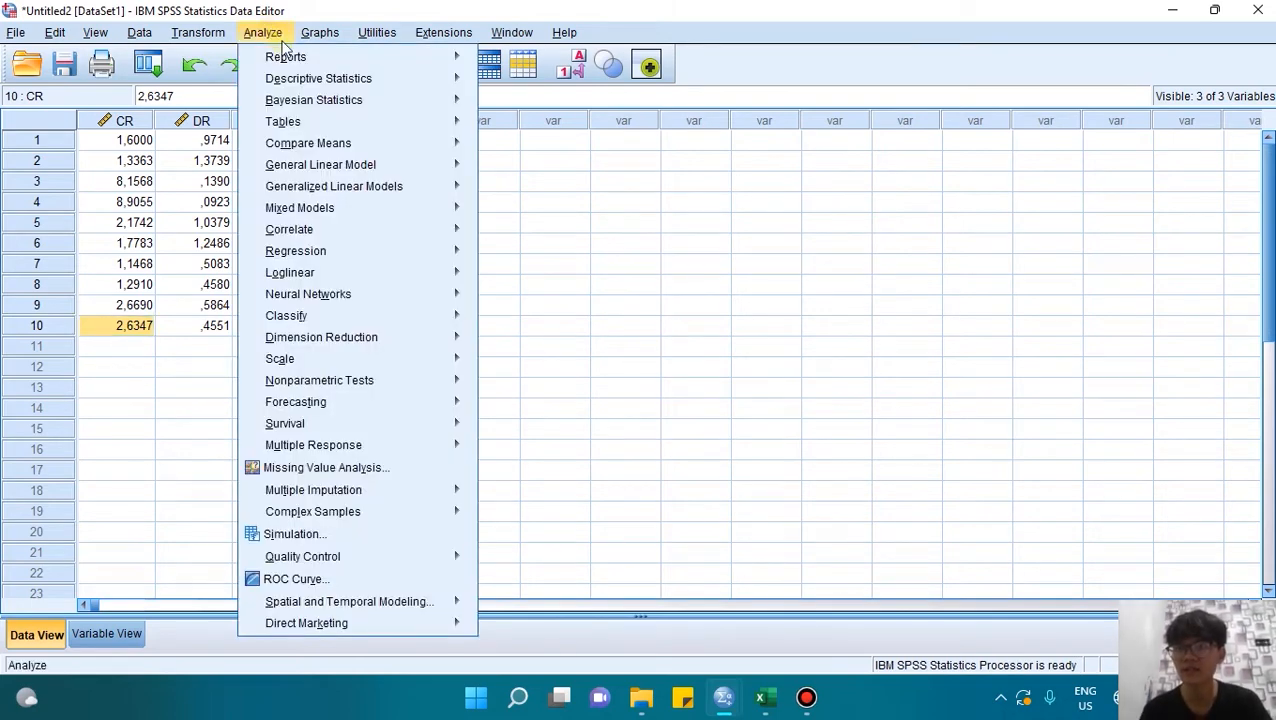
mouse_move(316, 79)
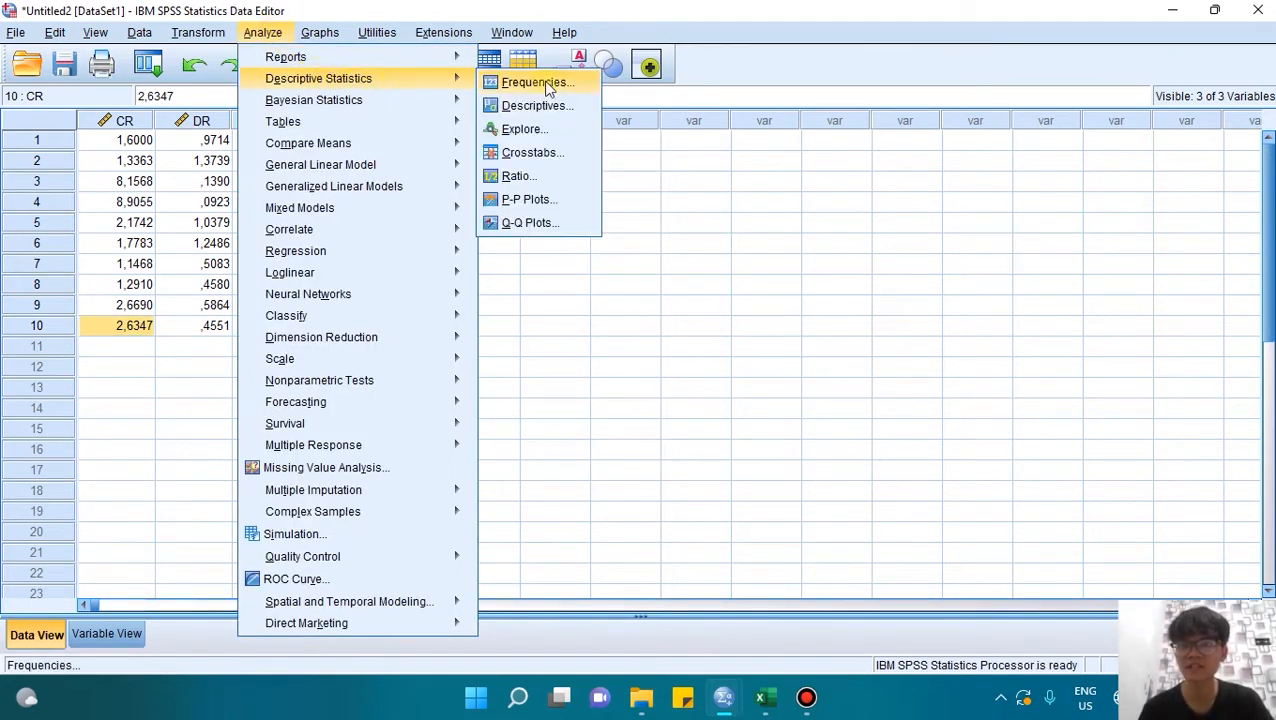
left_click(562, 113)
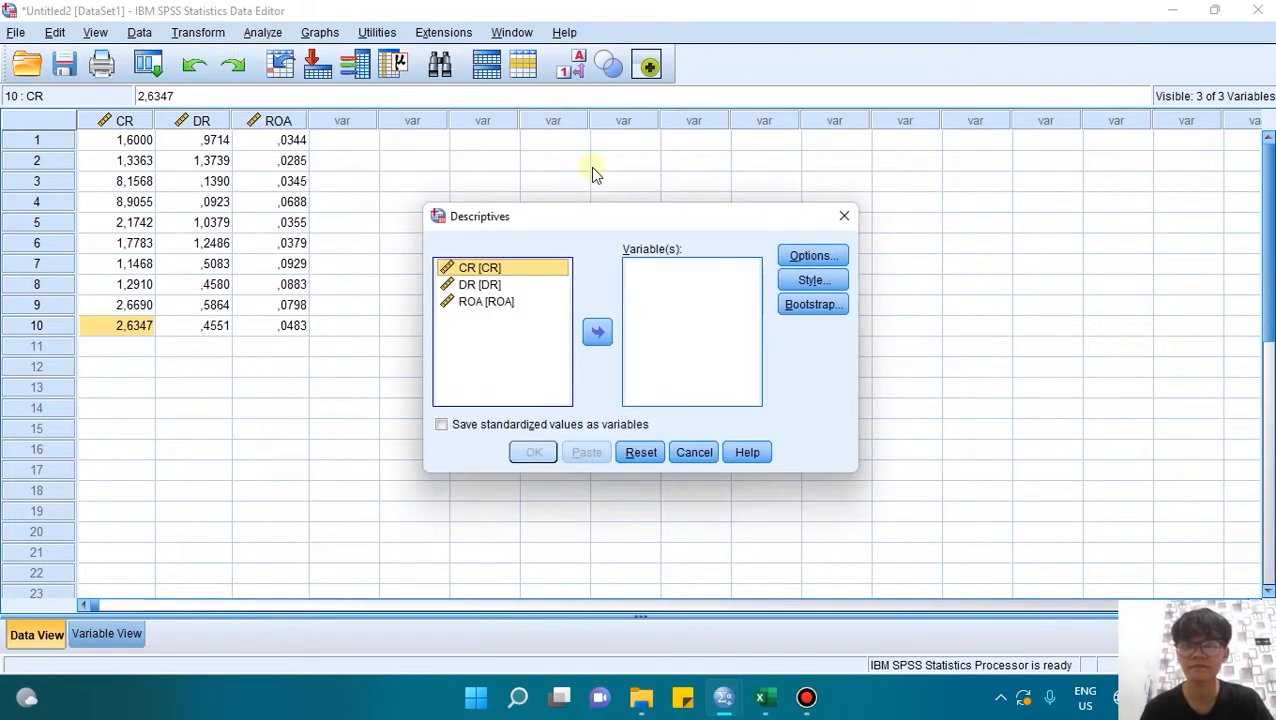
left_click(487, 301, "shift")
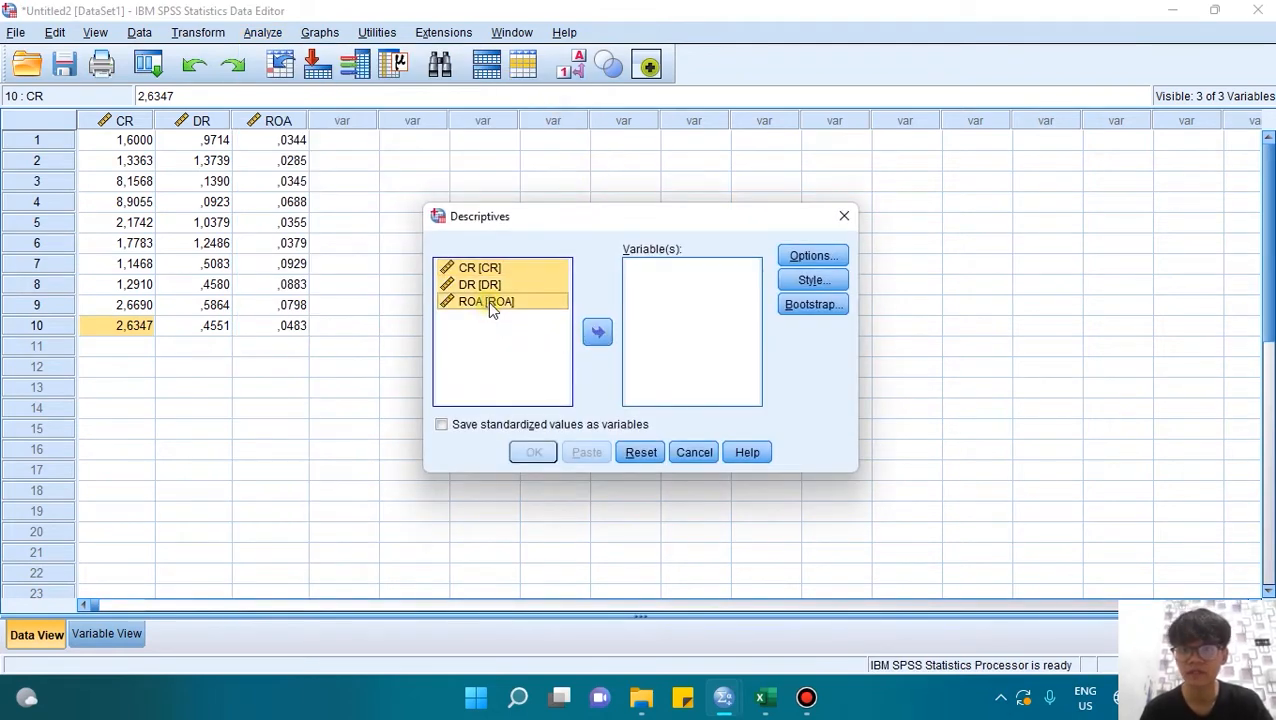
left_click(607, 340)
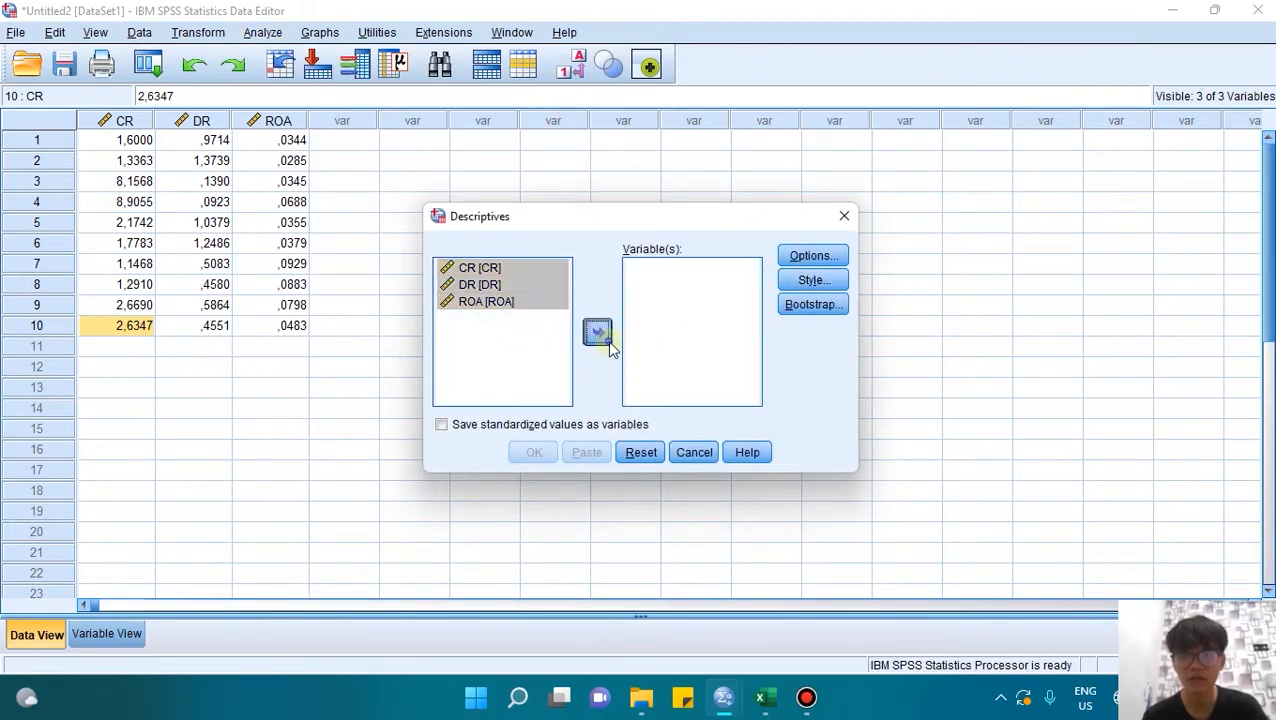
left_click(811, 257)
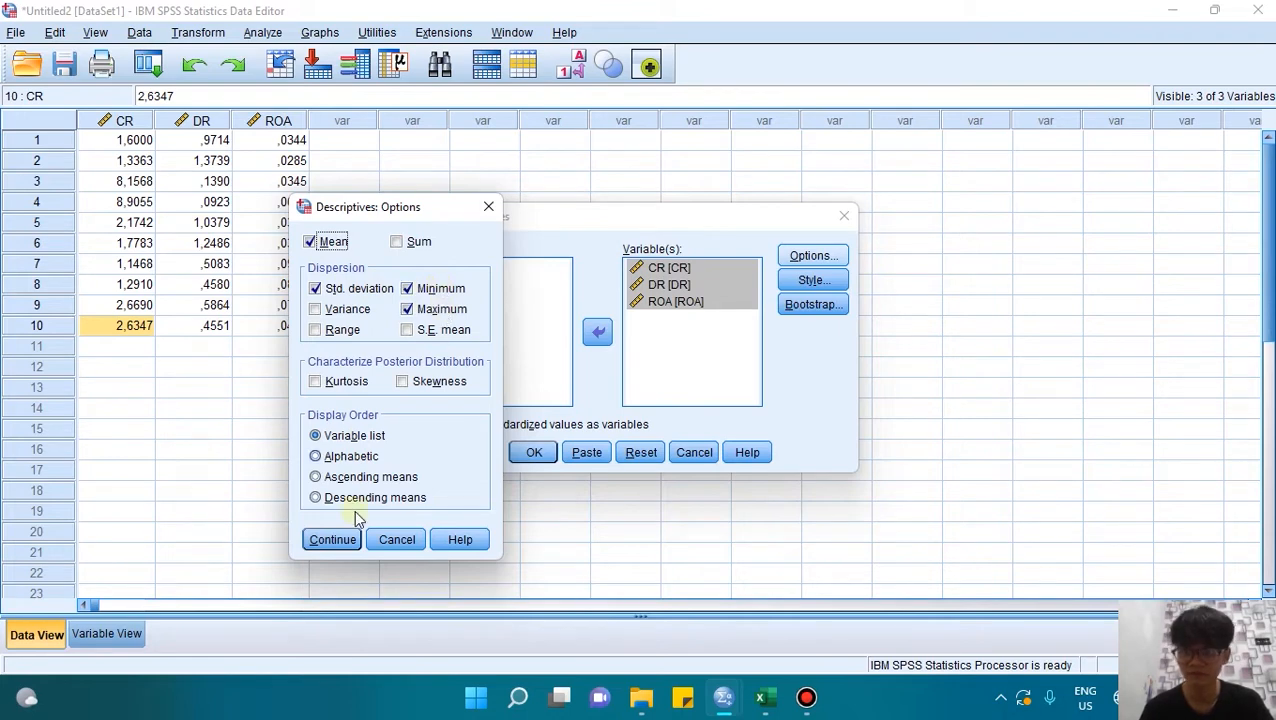
left_click(348, 541)
left_click(537, 455)
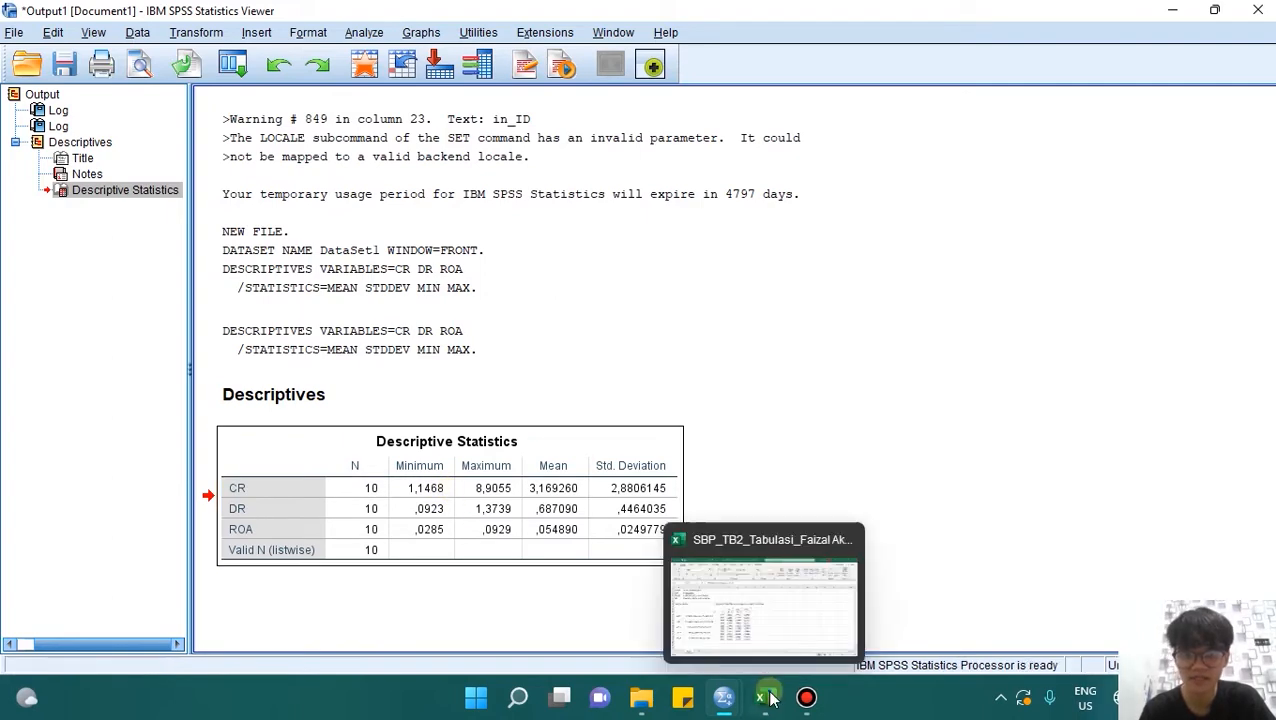
- Switch to the Excel sheet to check the CR minimum against cells D10:D19, and return to the SPSS output
left_click(740, 615)
left_click_drag(409, 387, 404, 558)
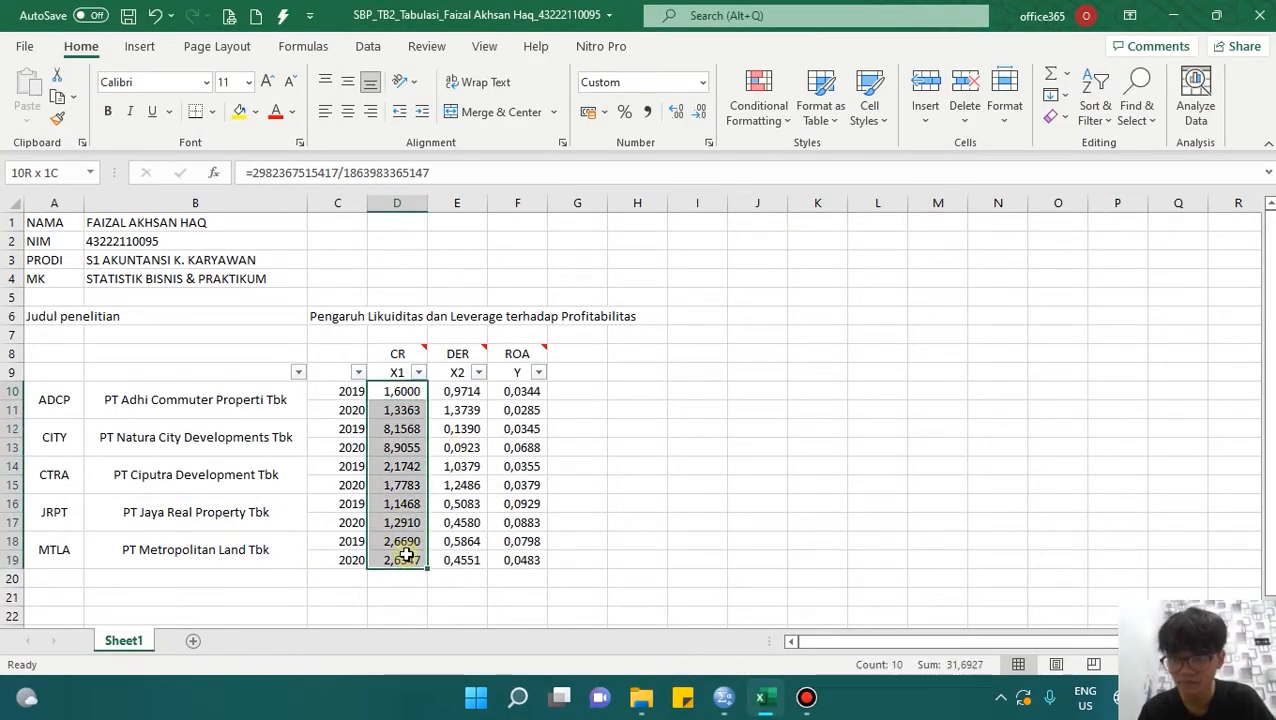
left_click(402, 504)
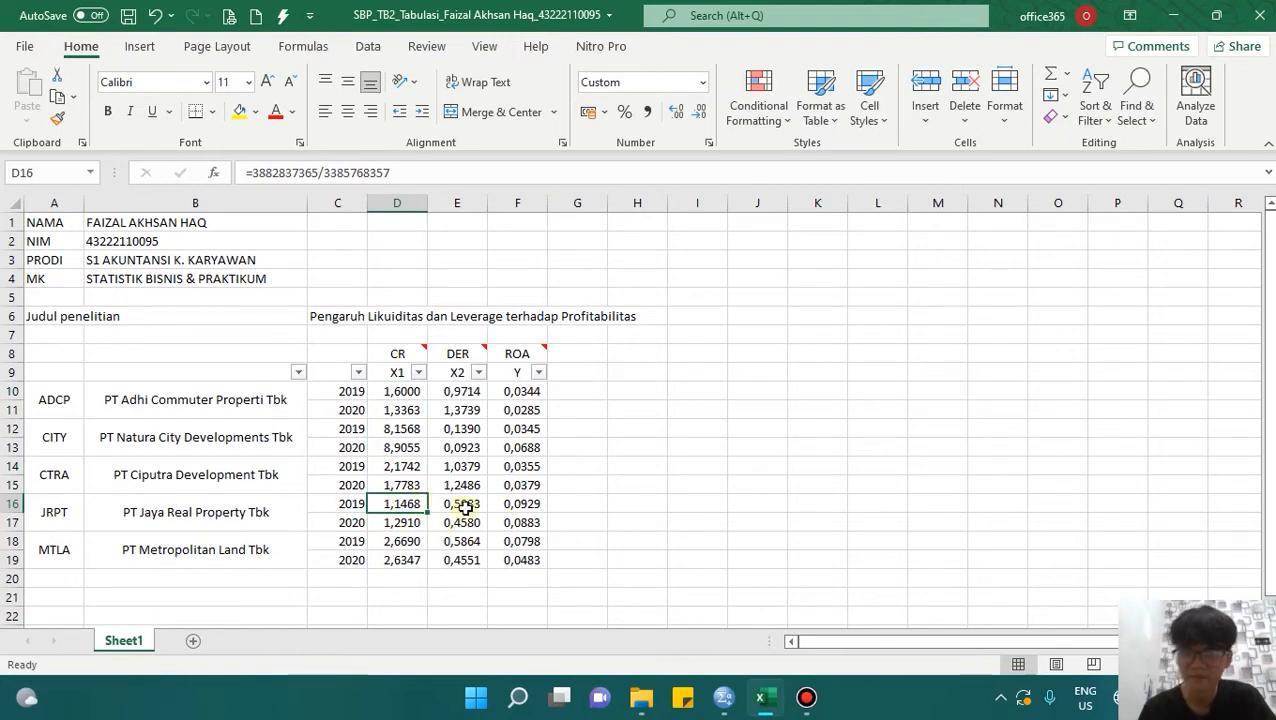
mouse_move(726, 697)
left_click(674, 648)
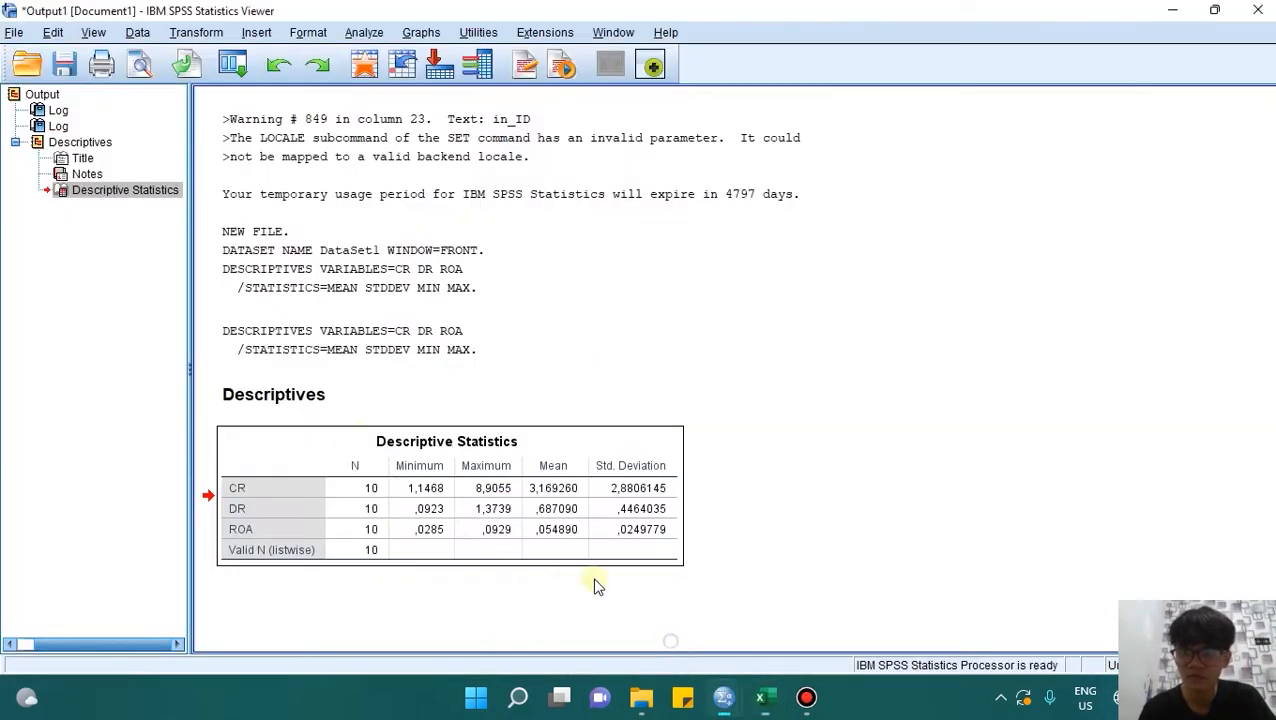
- Compare the CR maximum in the descriptive statistics table with the CR column in the Excel sheet, and return to the output
left_click(503, 466)
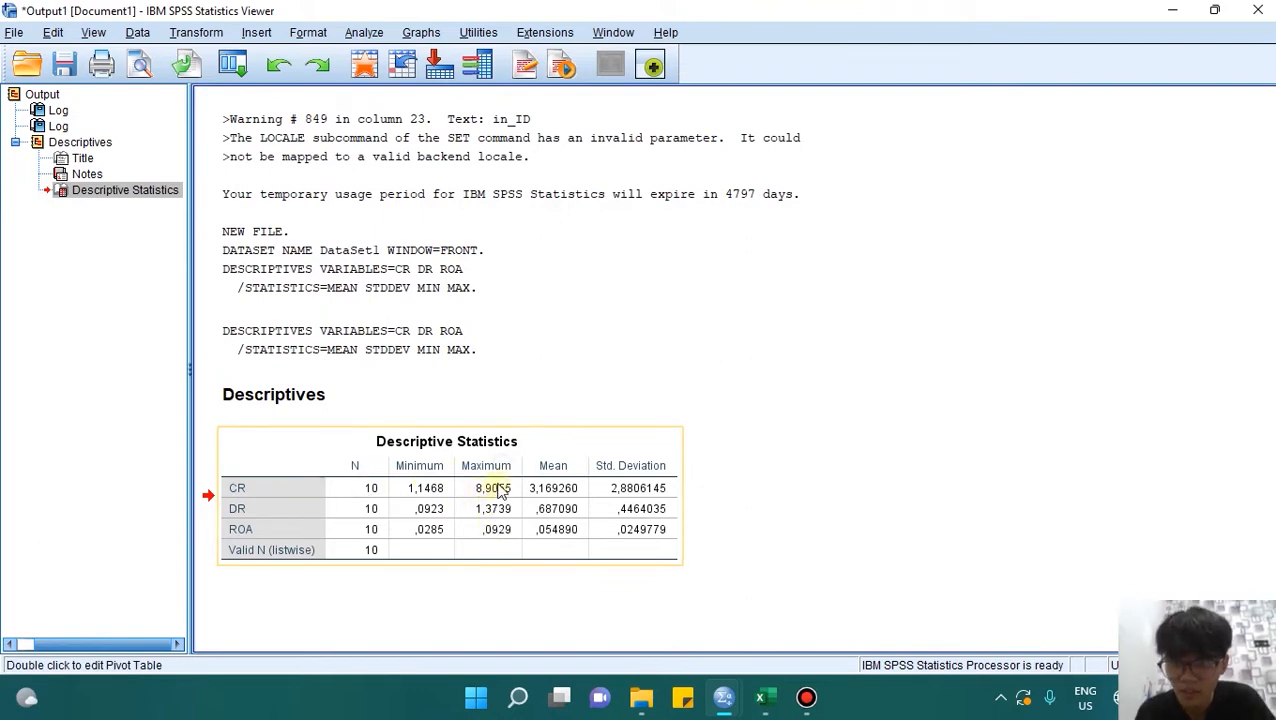
mouse_move(762, 695)
left_click(689, 613)
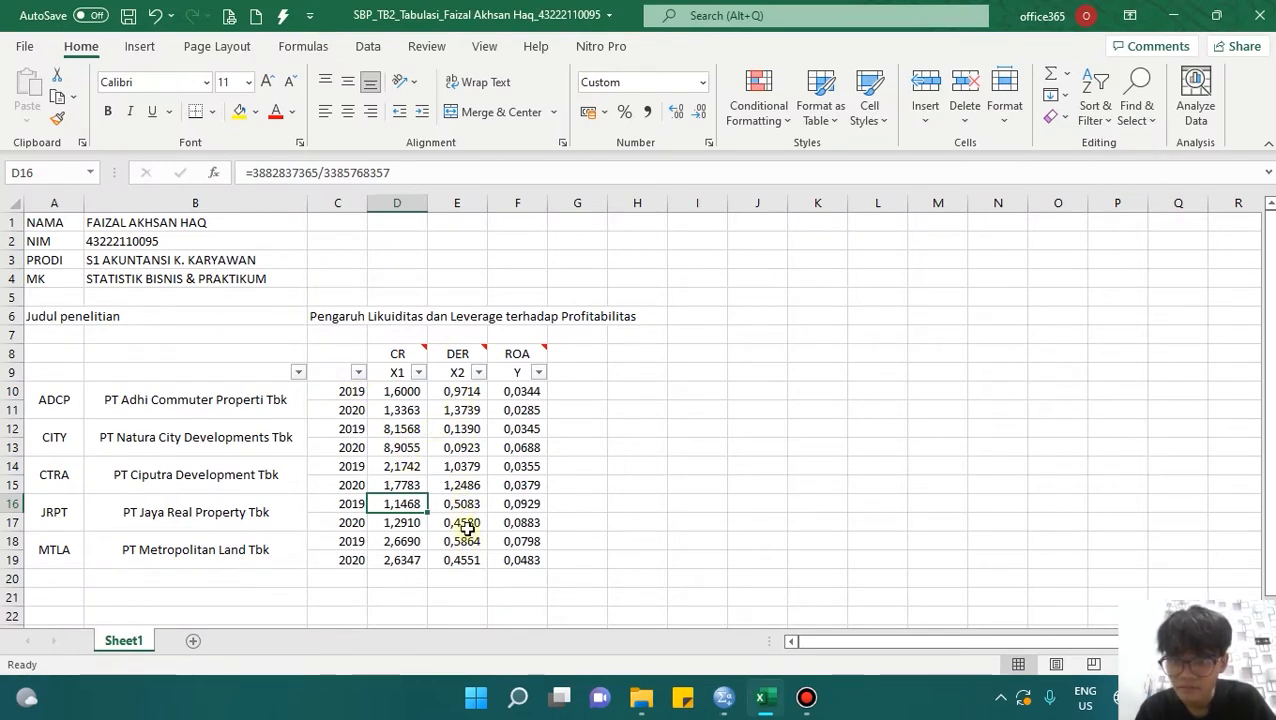
left_click(465, 394)
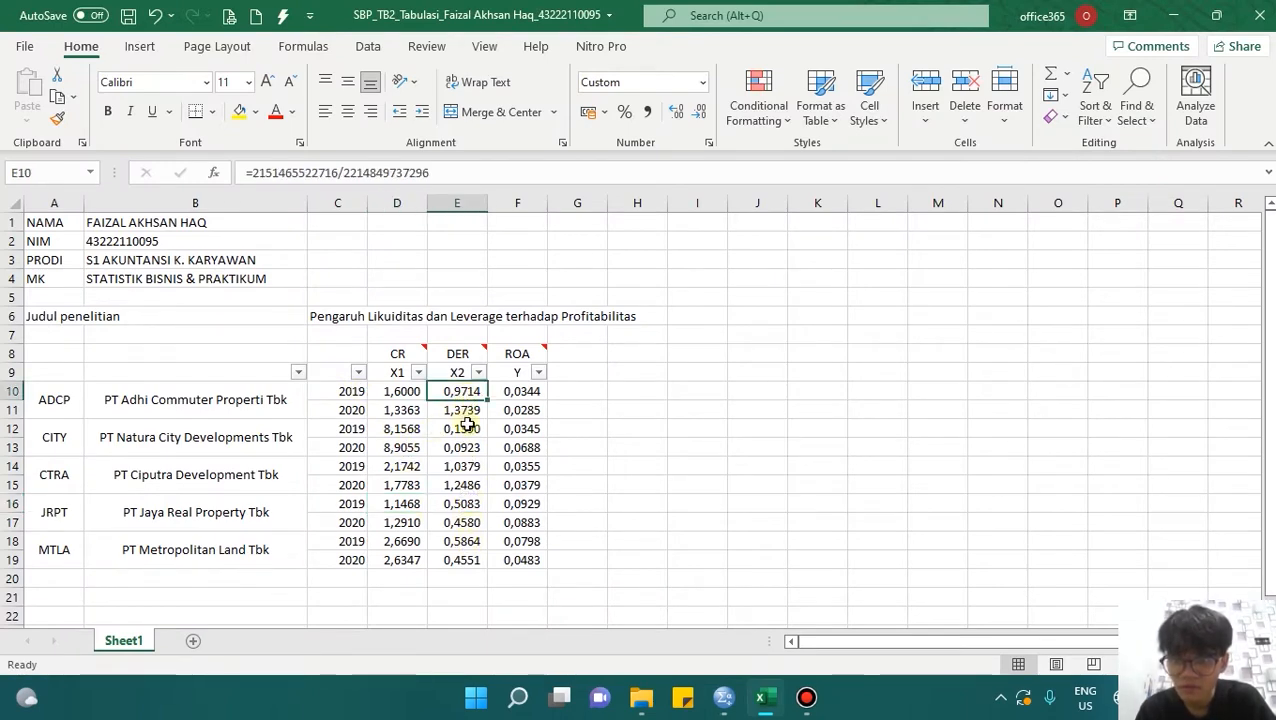
left_click(409, 396)
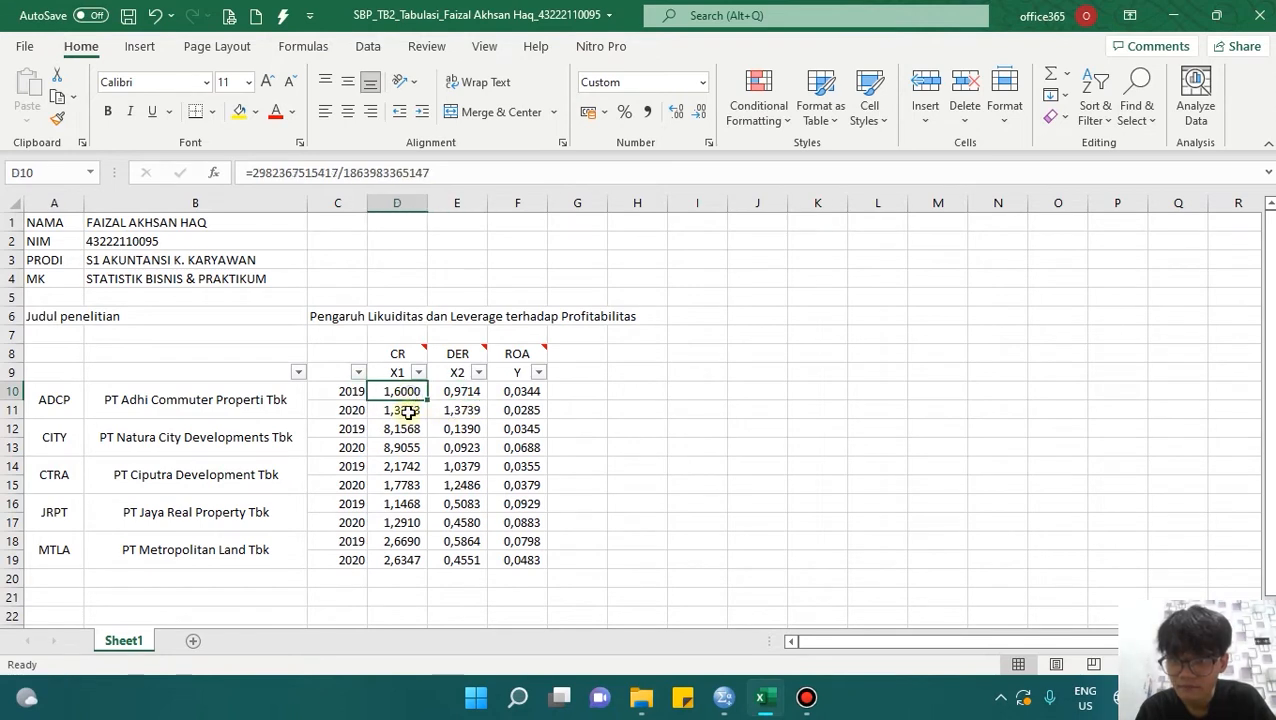
left_click(406, 453)
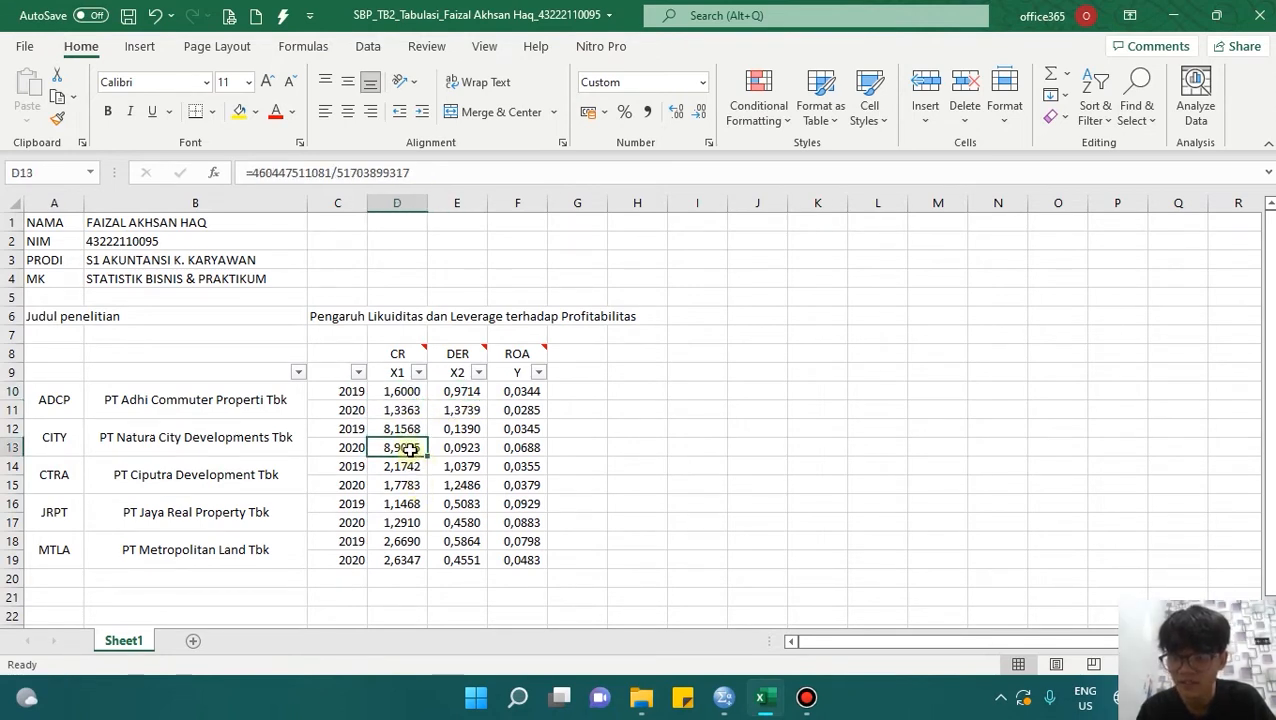
mouse_move(724, 697)
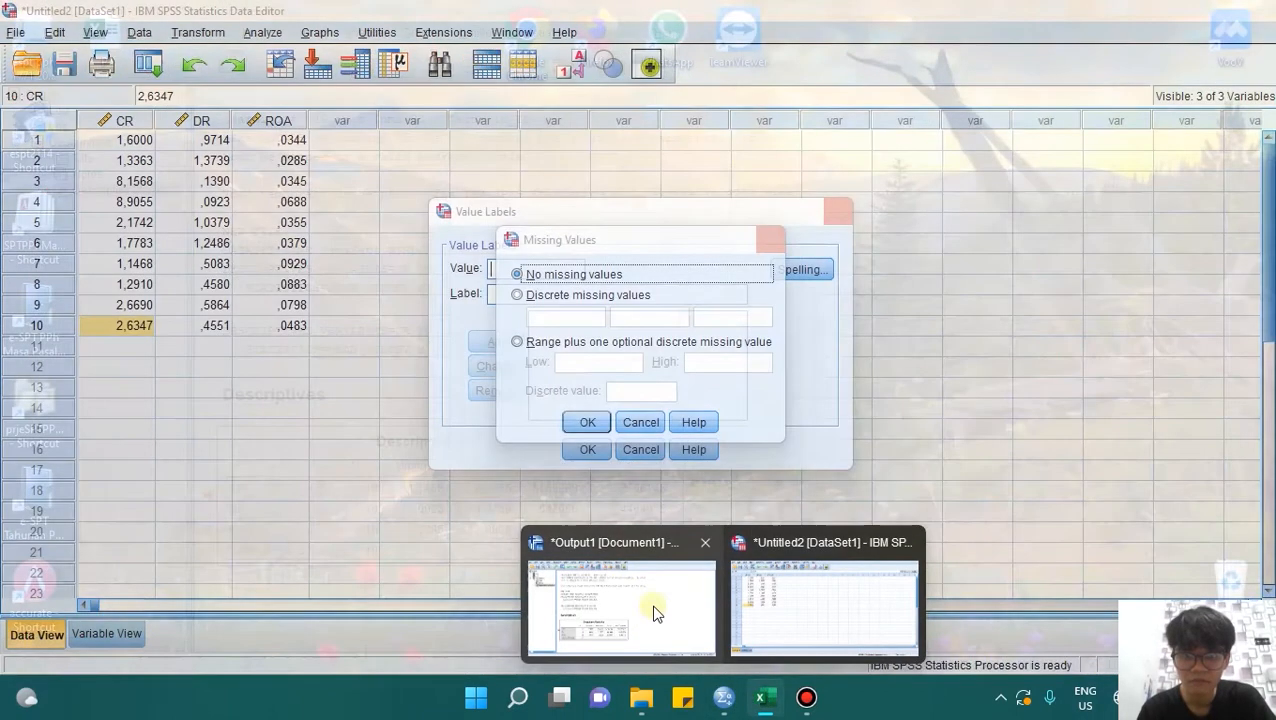
left_click(645, 615)
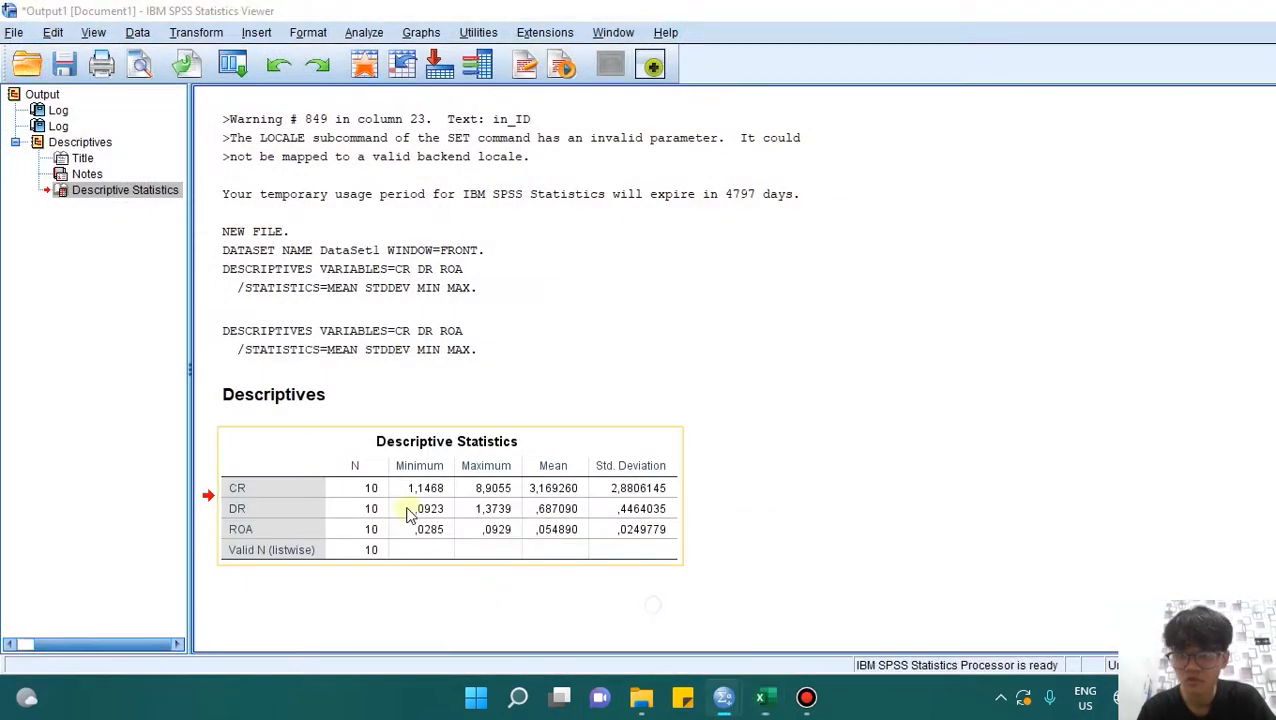
- Examine the DR row of the descriptive statistics table and go back to the dataset in the SPSS Data Editor
left_click(256, 505)
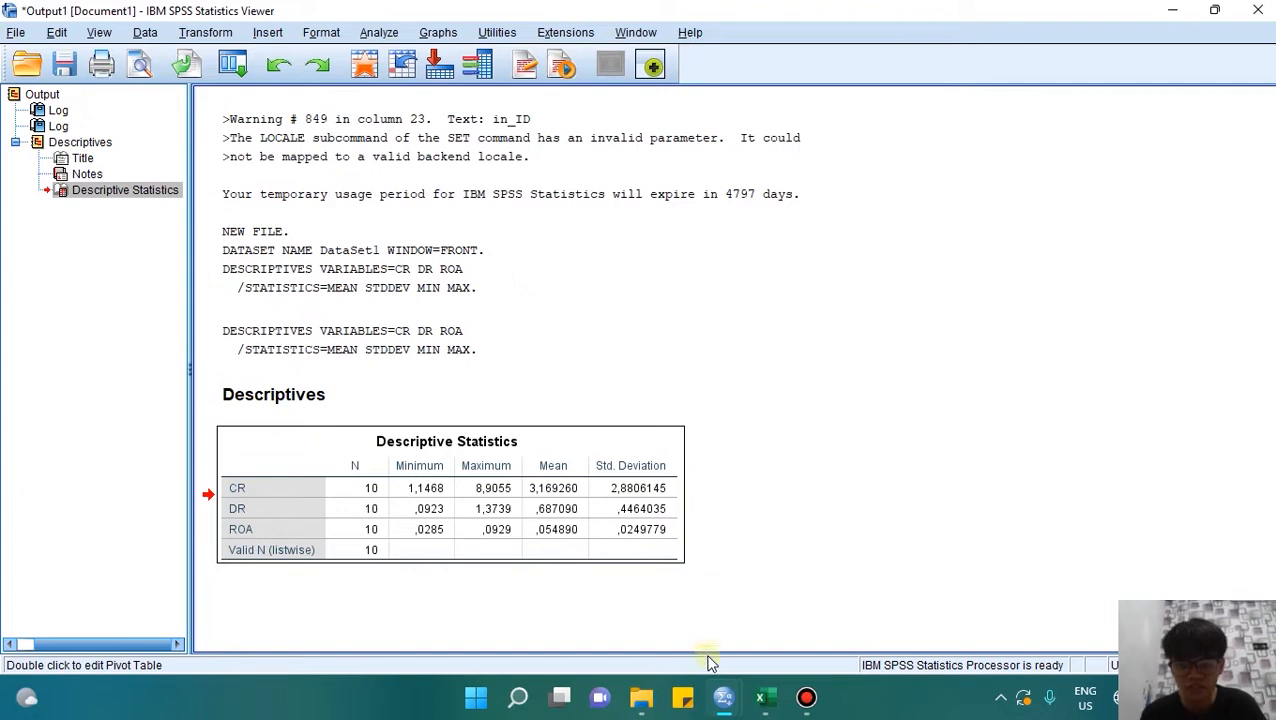
mouse_move(726, 697)
left_click(803, 616)
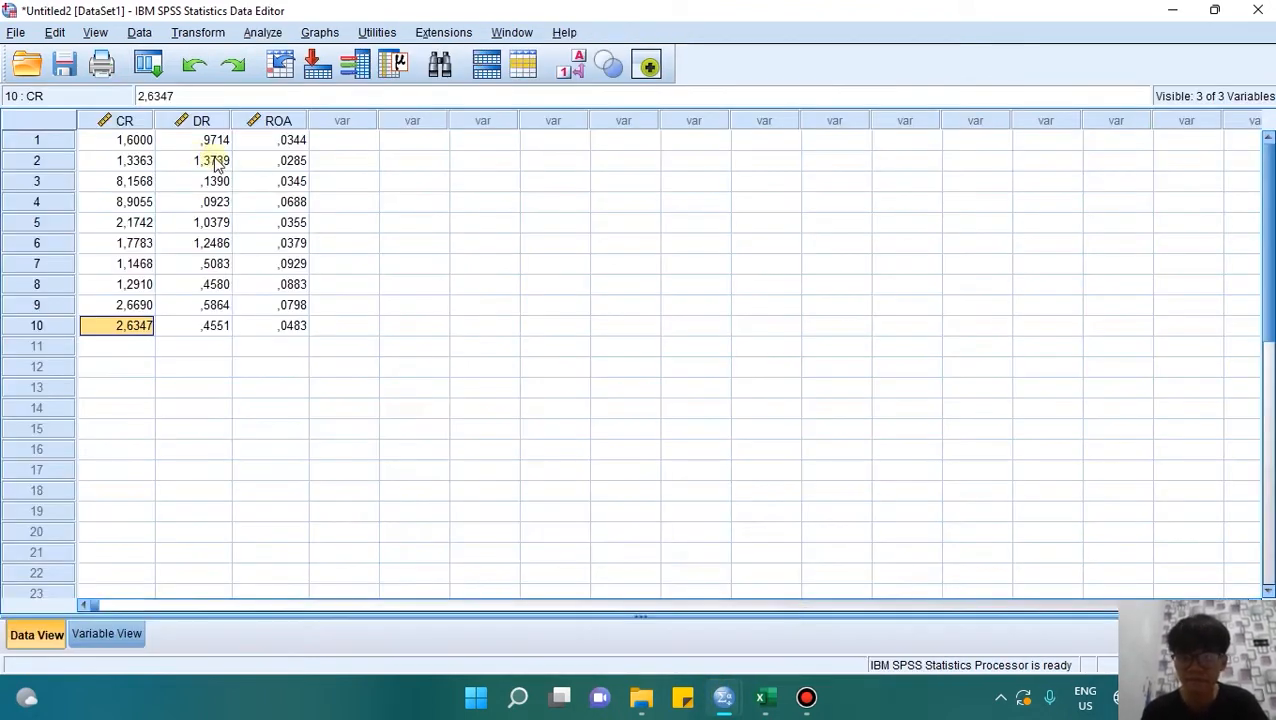
- Set up a linear regression with ROA as the dependent variable and CR and DR as the independent variables
left_click(414, 408)
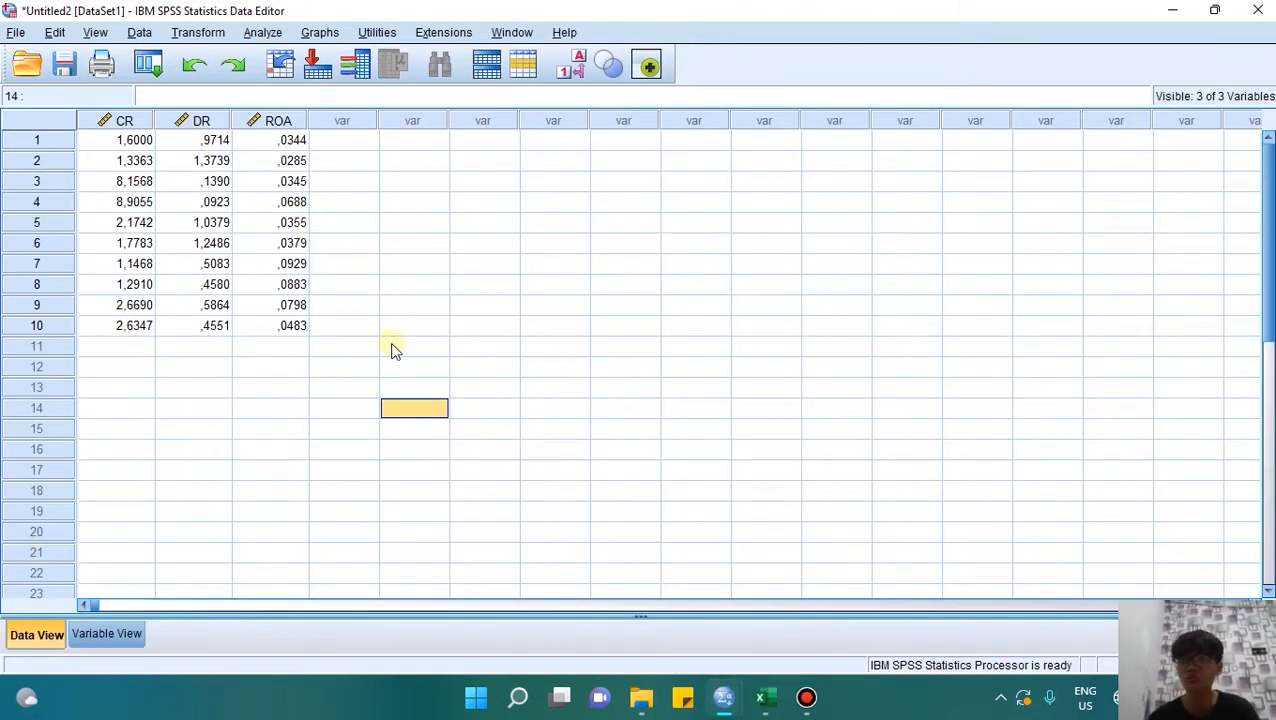
left_click(358, 327)
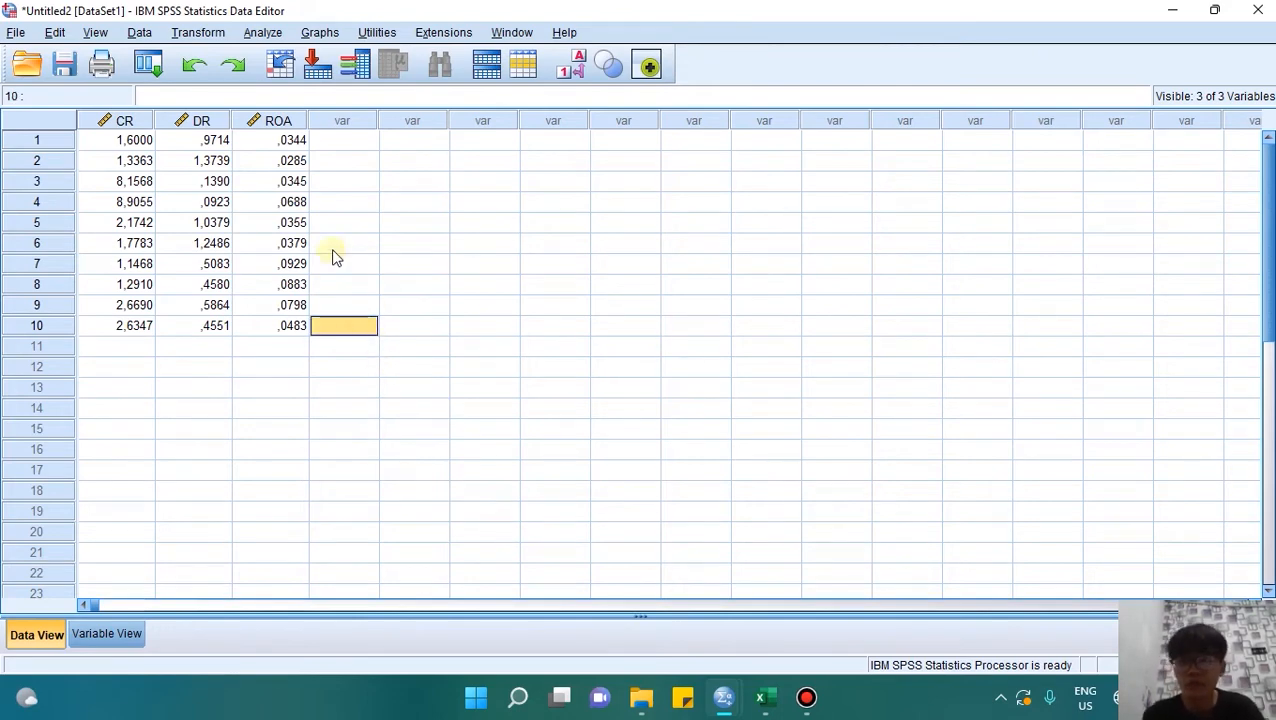
left_click(263, 33)
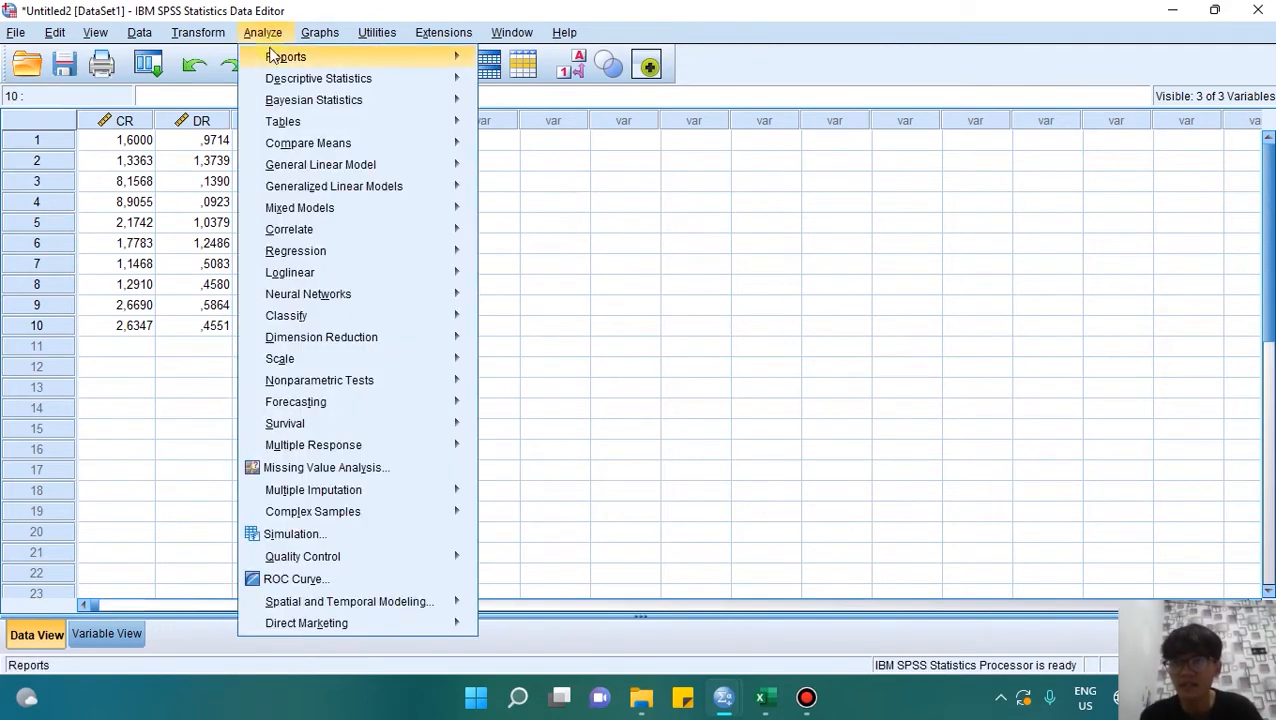
mouse_move(370, 258)
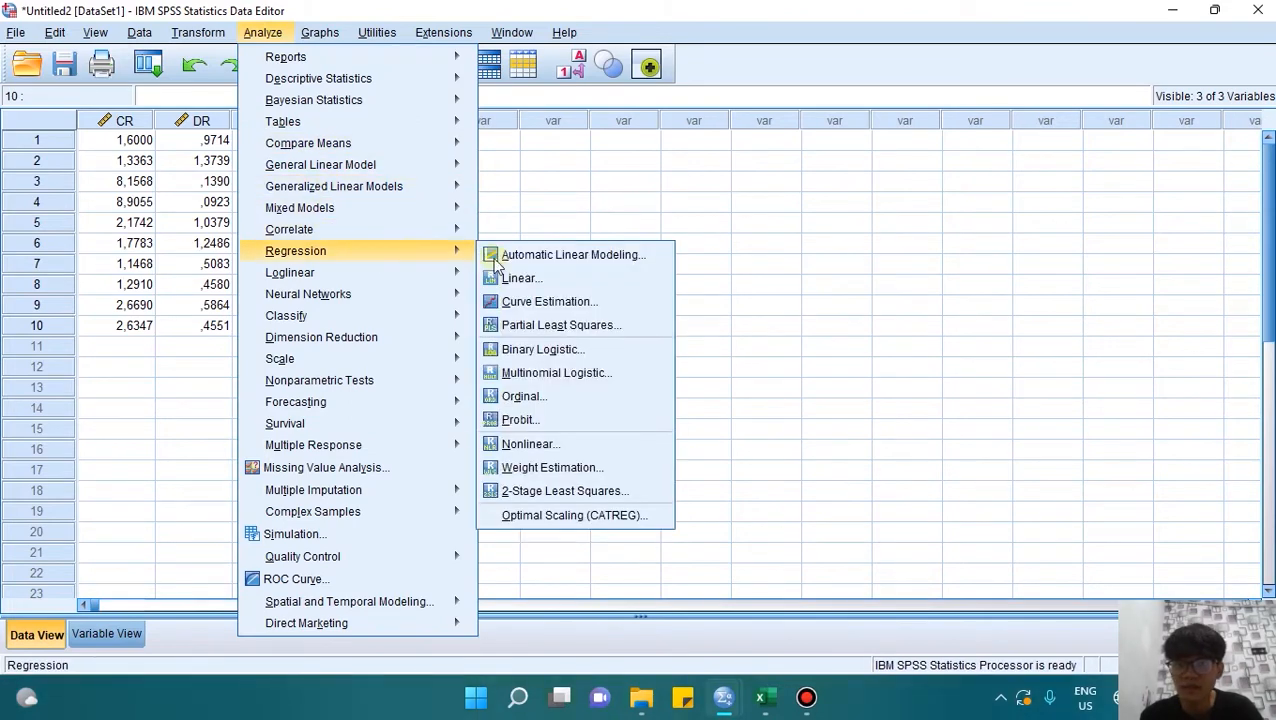
left_click(558, 287)
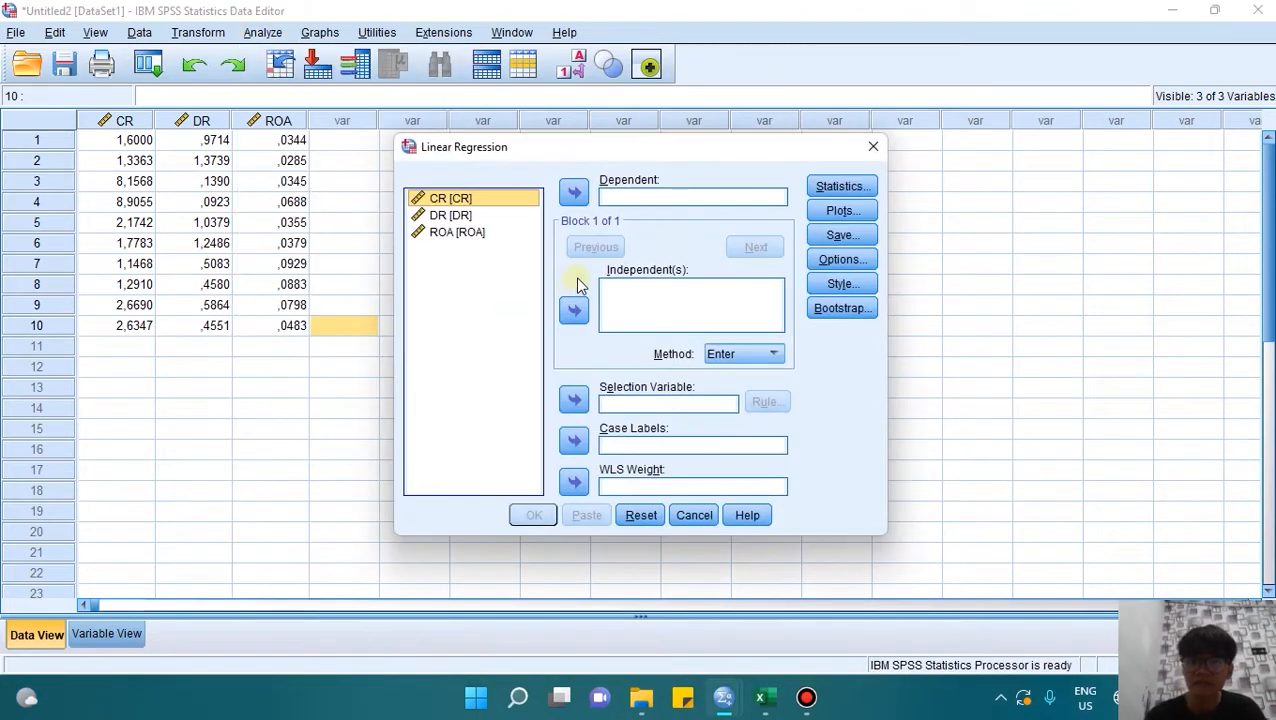
left_click(482, 236)
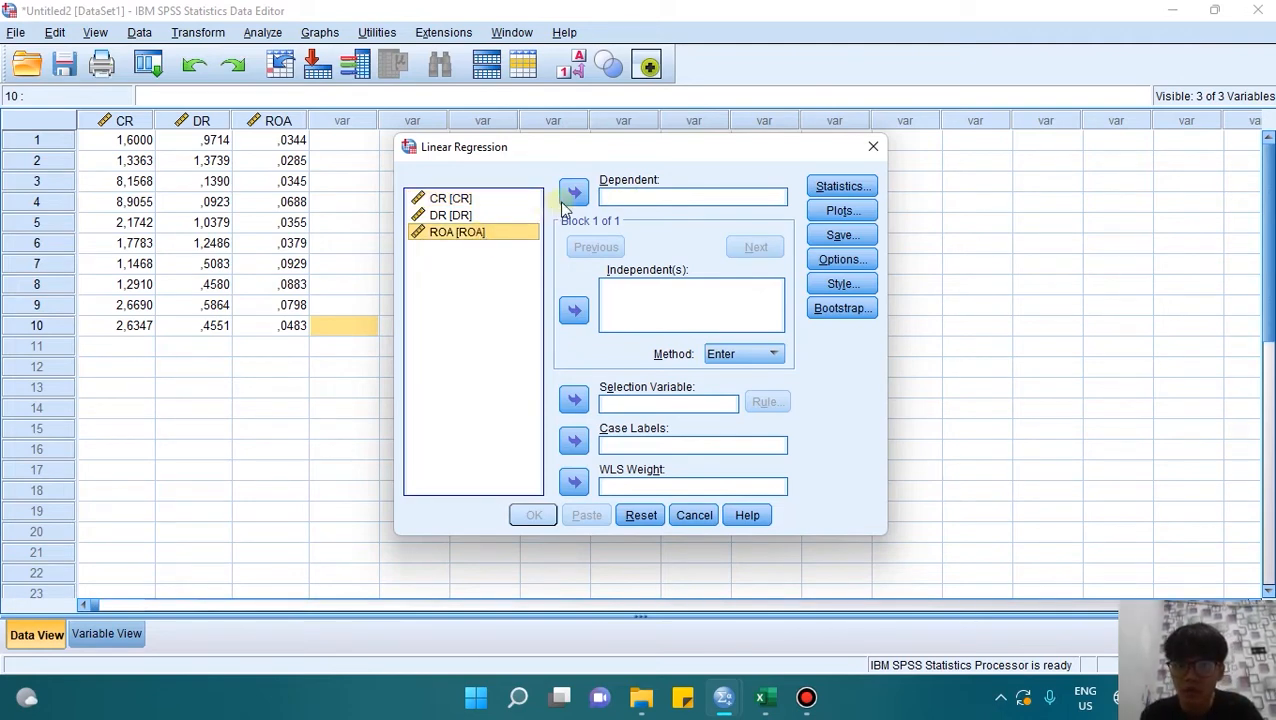
left_click(566, 196)
left_click(455, 199)
left_click(463, 215, "shift")
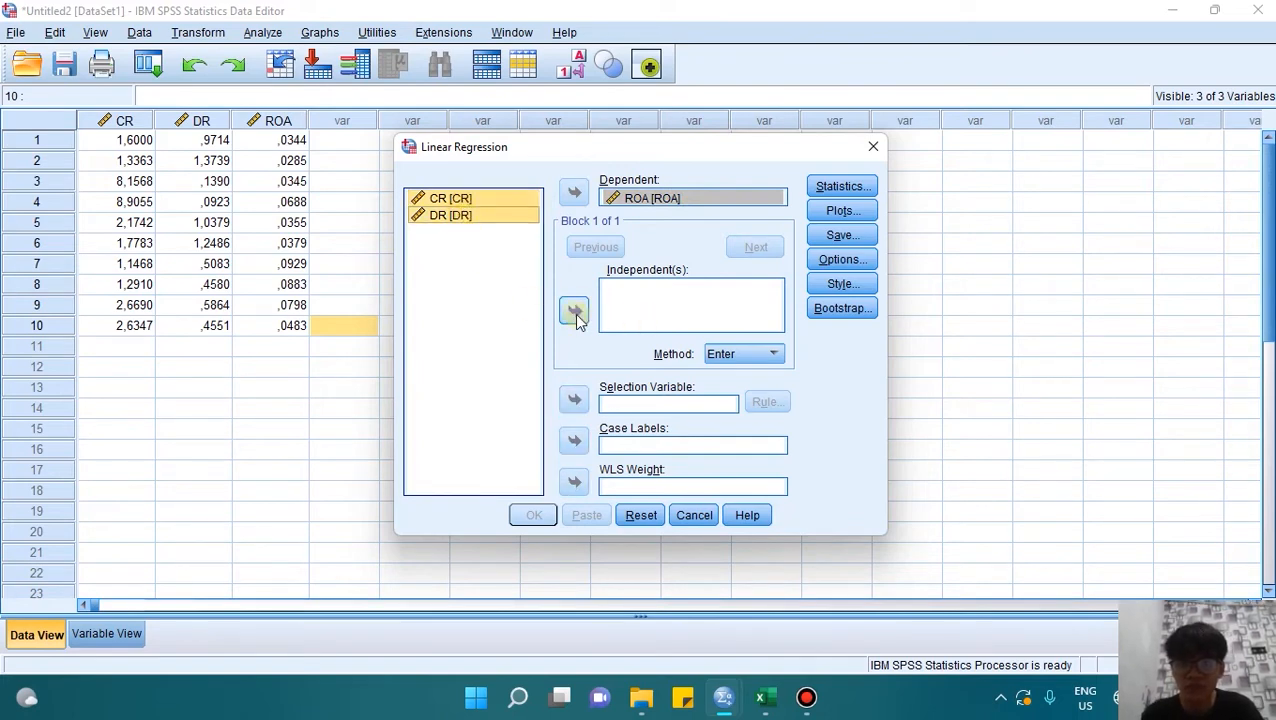
left_click(575, 312)
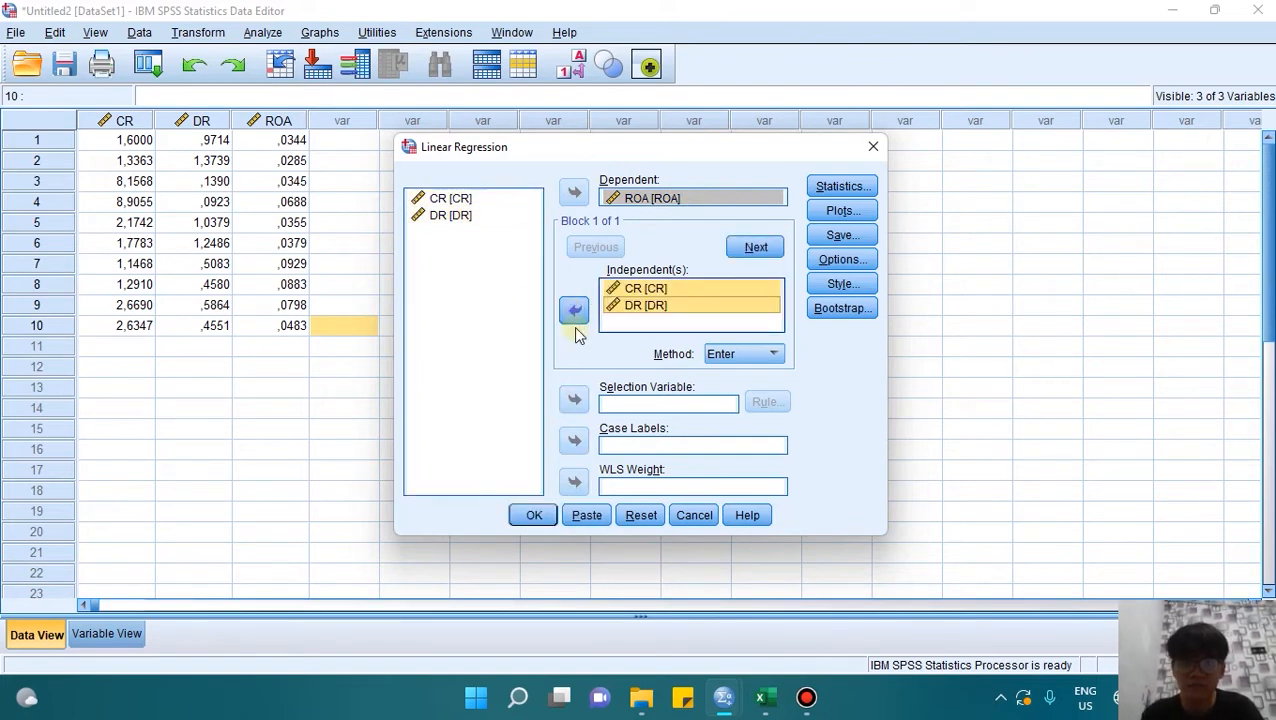
- Have the regression save its unstandardized residuals as a new variable, and run it
left_click(839, 240)
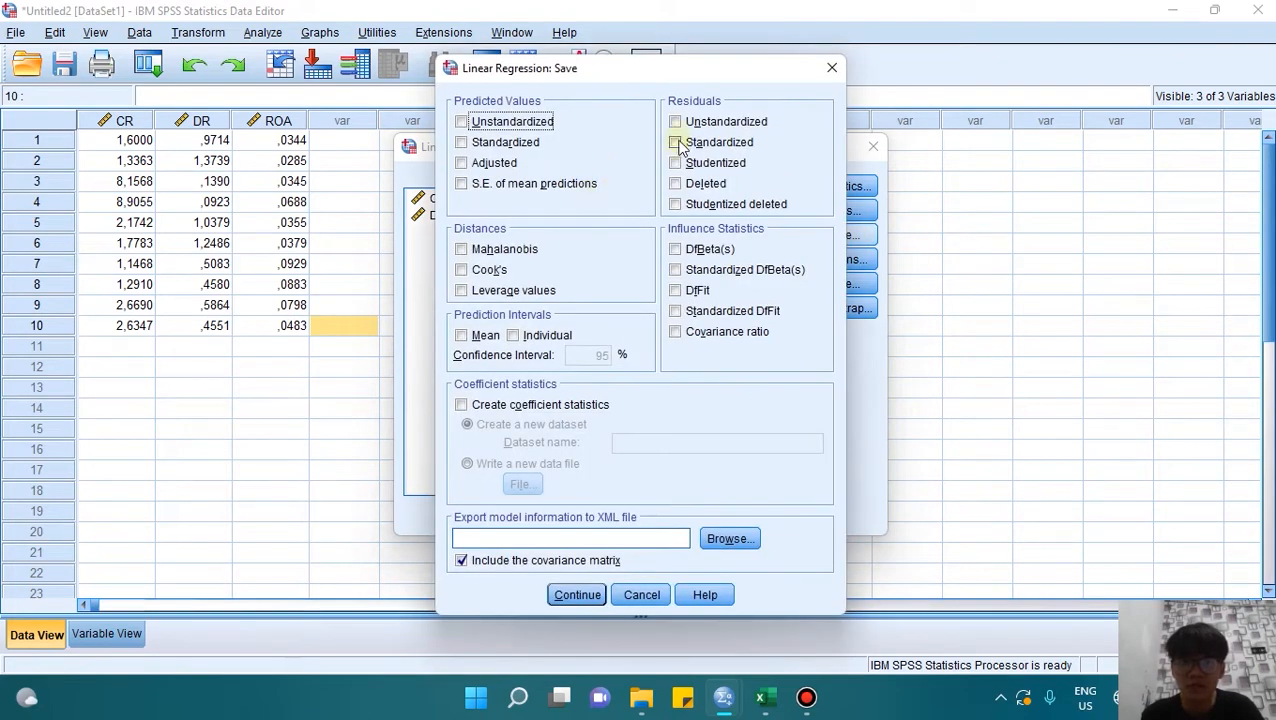
left_click(728, 122)
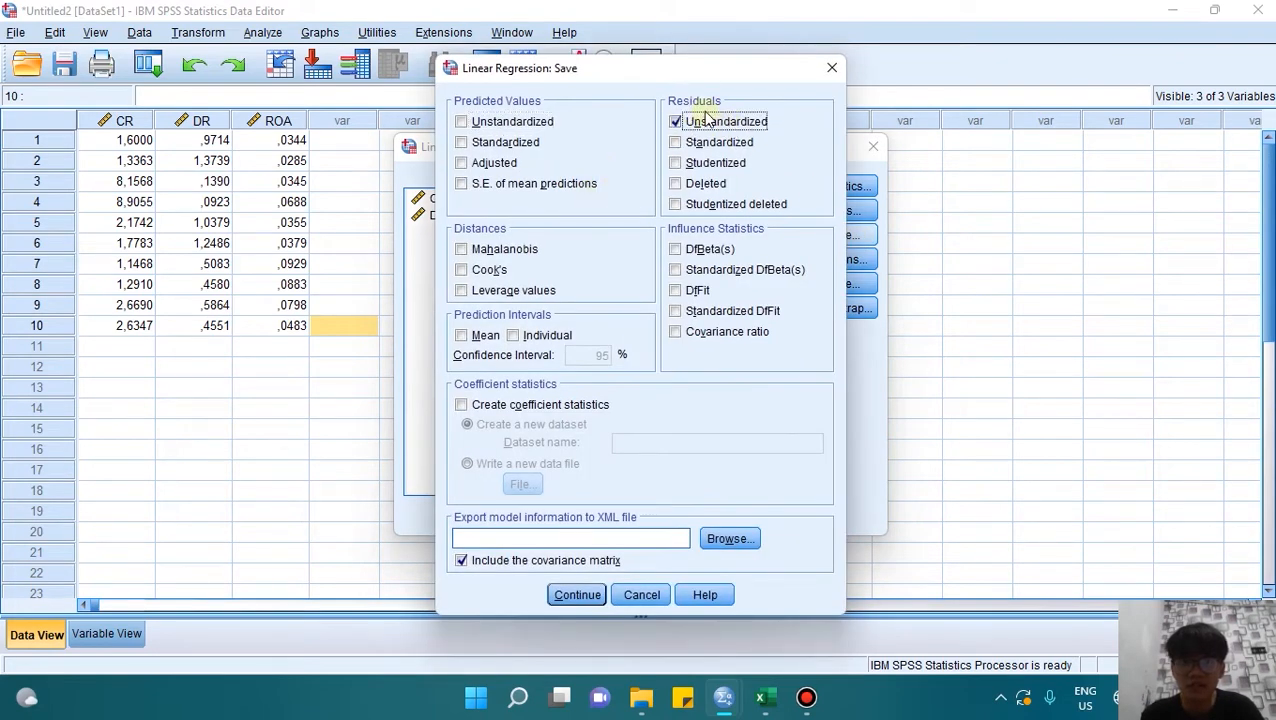
left_click(578, 595)
left_click(530, 515)
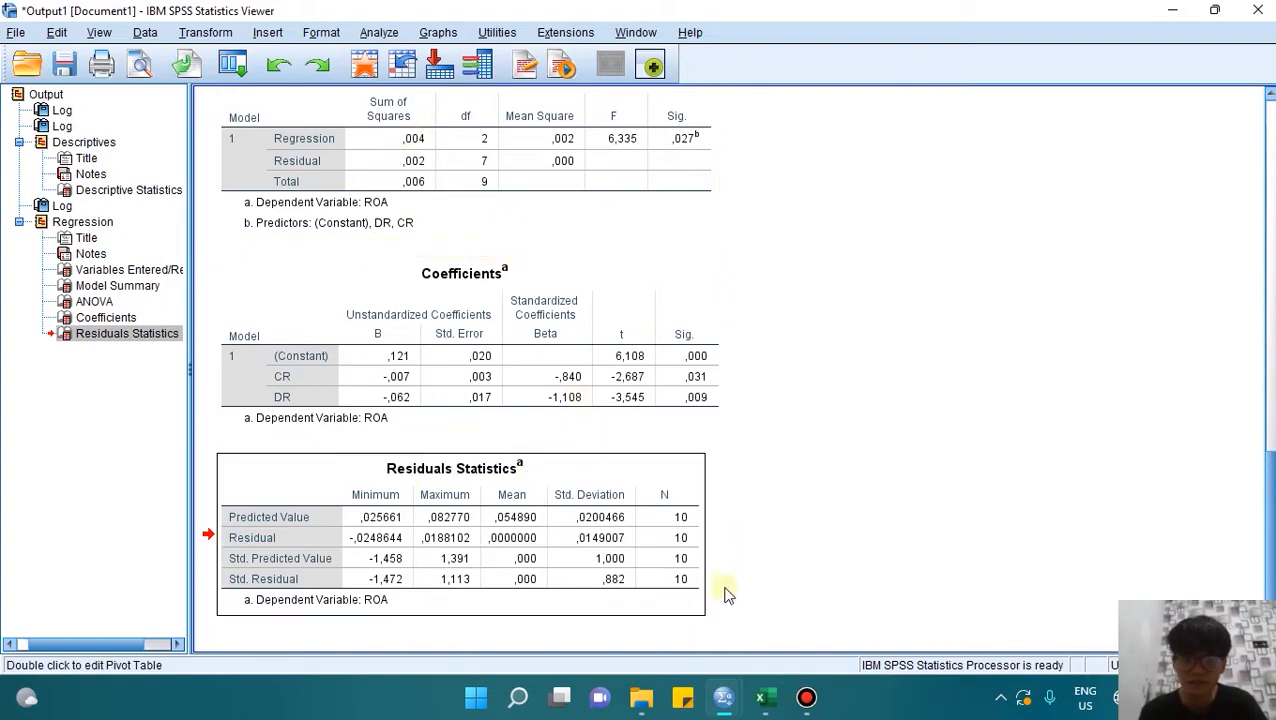
- Return to the dataset in the Data Editor and inspect the saved residual column
mouse_move(722, 697)
left_click(848, 607)
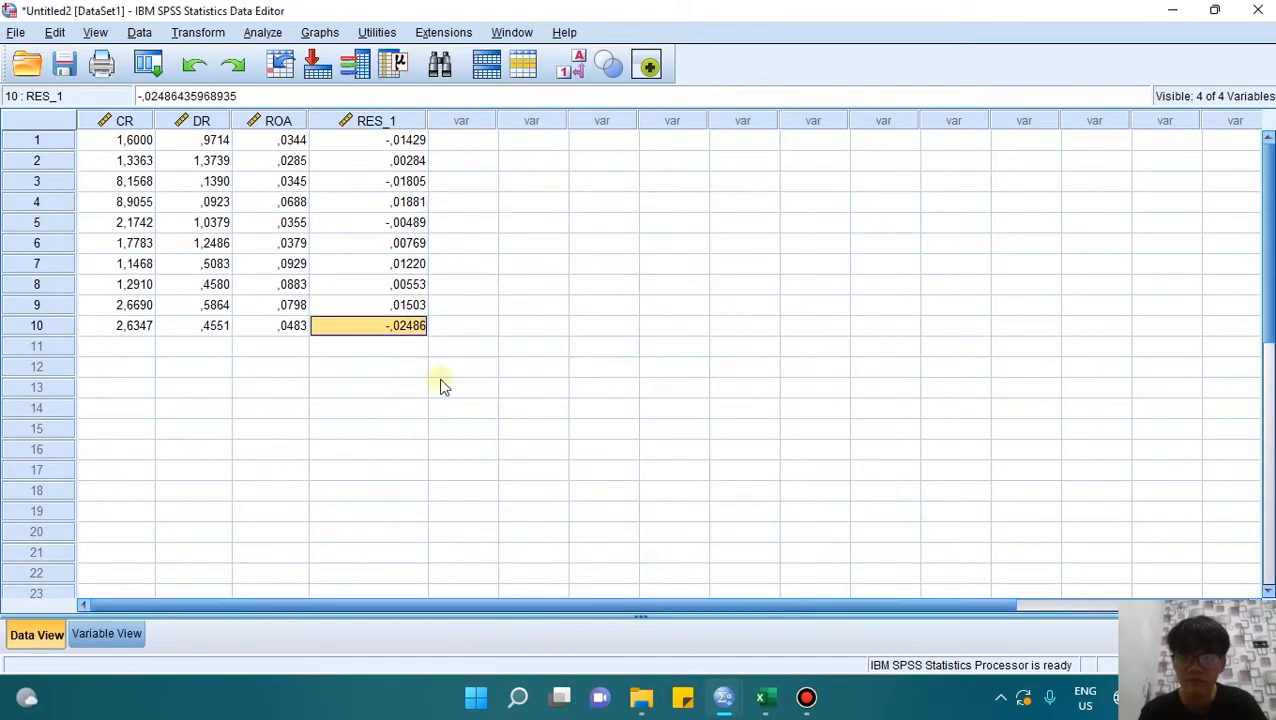
left_click(365, 122)
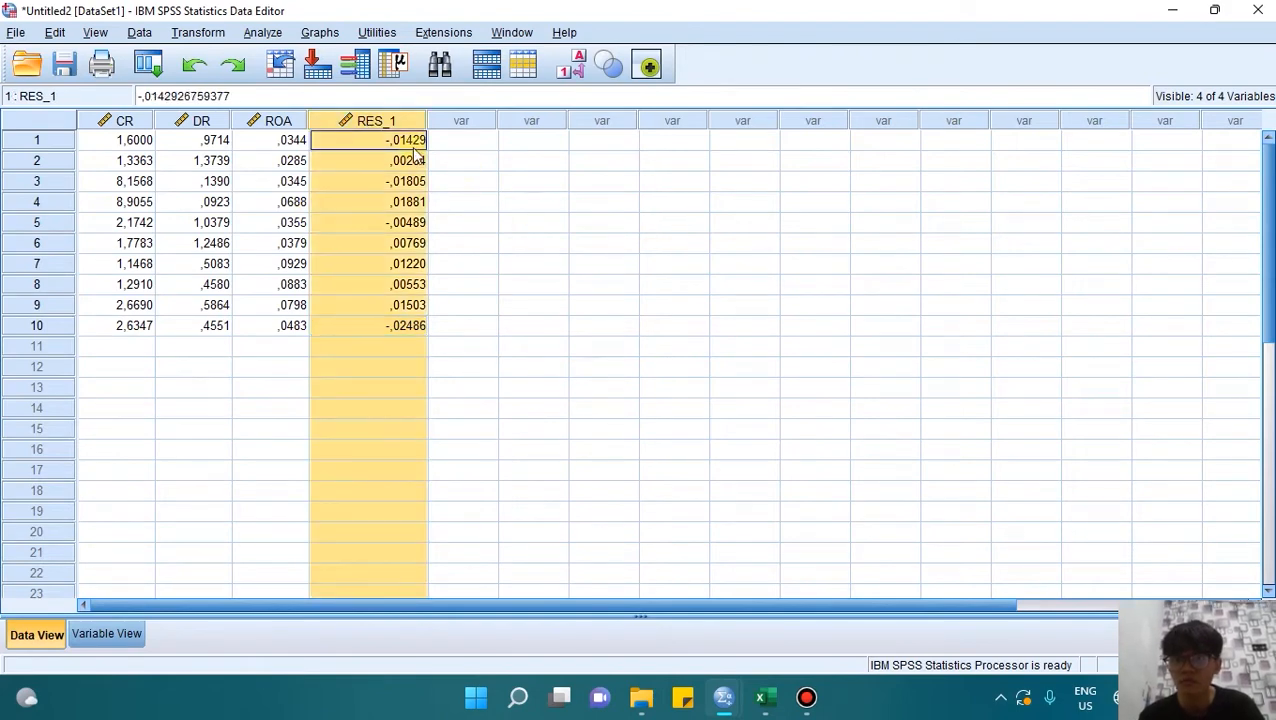
left_click(575, 284)
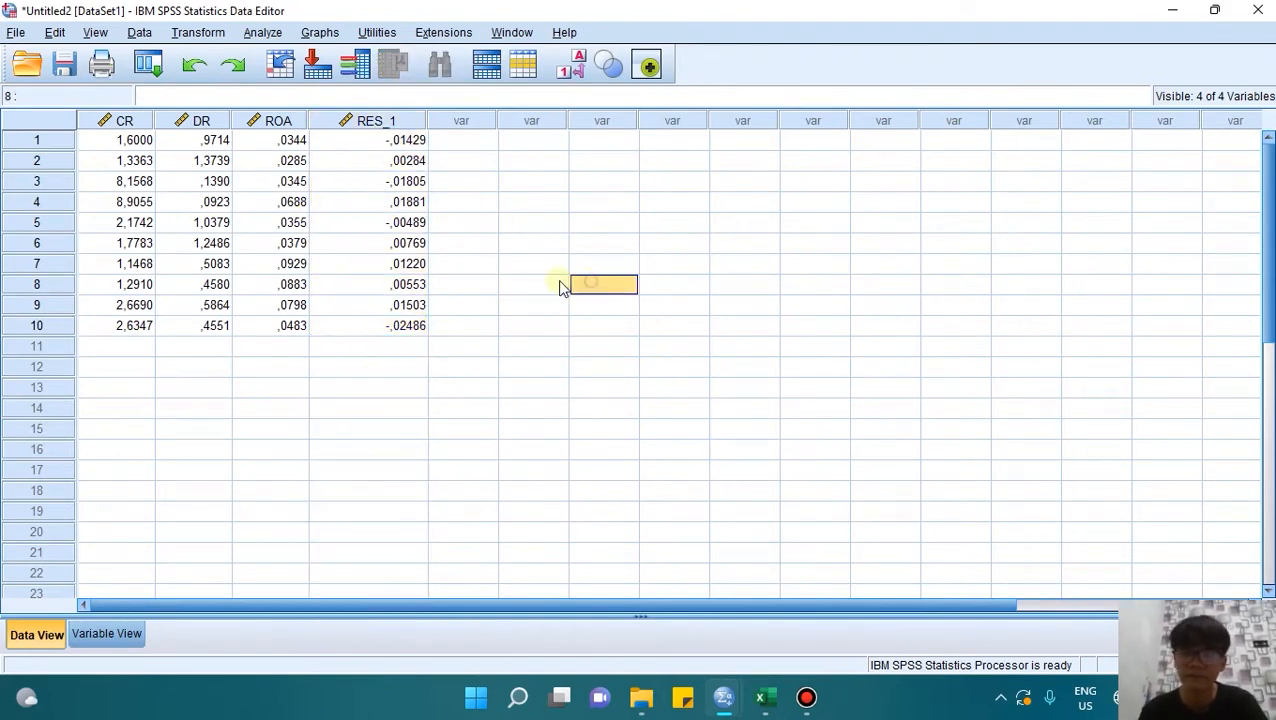
- Run a legacy one-sample Kolmogorov-Smirnov test on the unstandardized residual against the Normal distribution
left_click(250, 34)
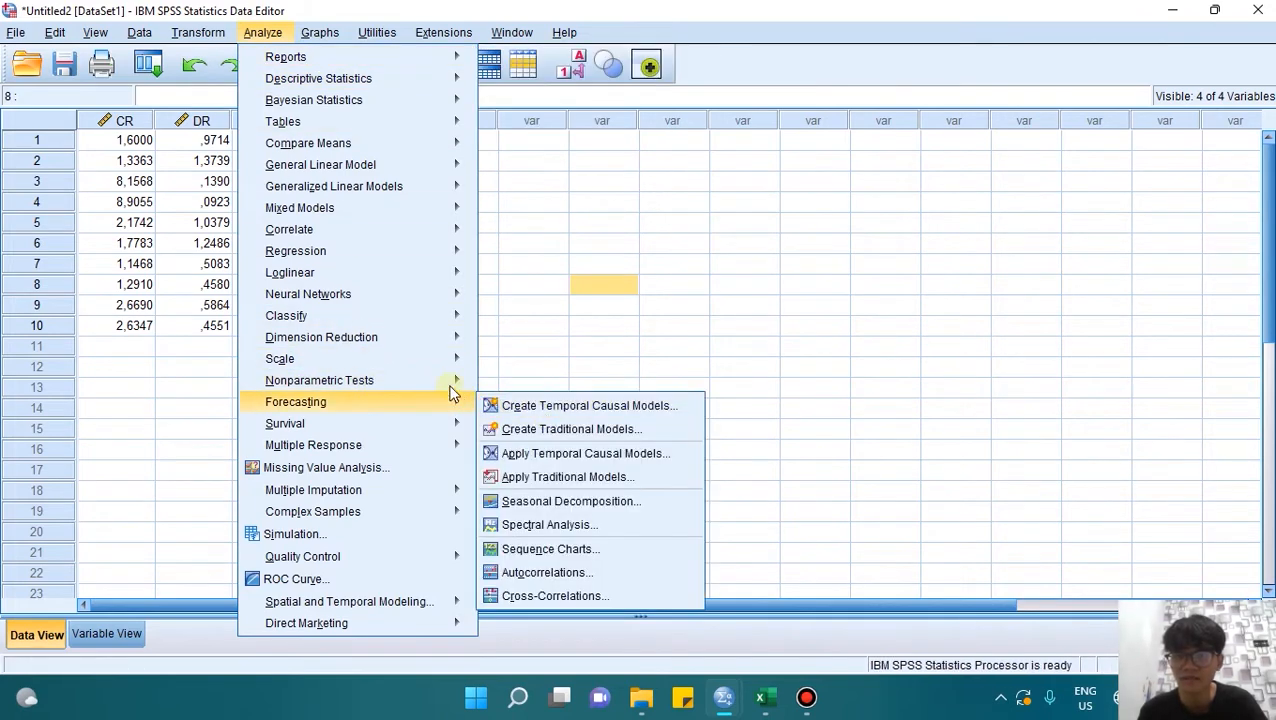
mouse_move(447, 384)
mouse_move(576, 452)
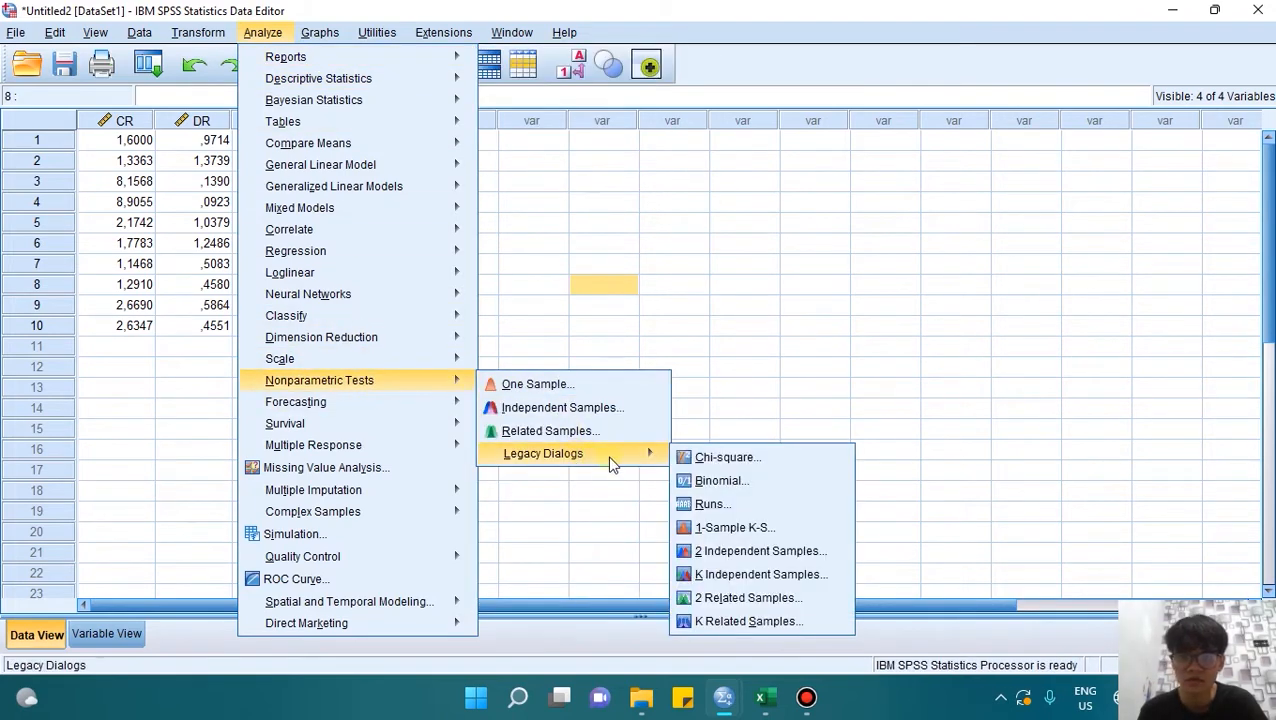
left_click(763, 530)
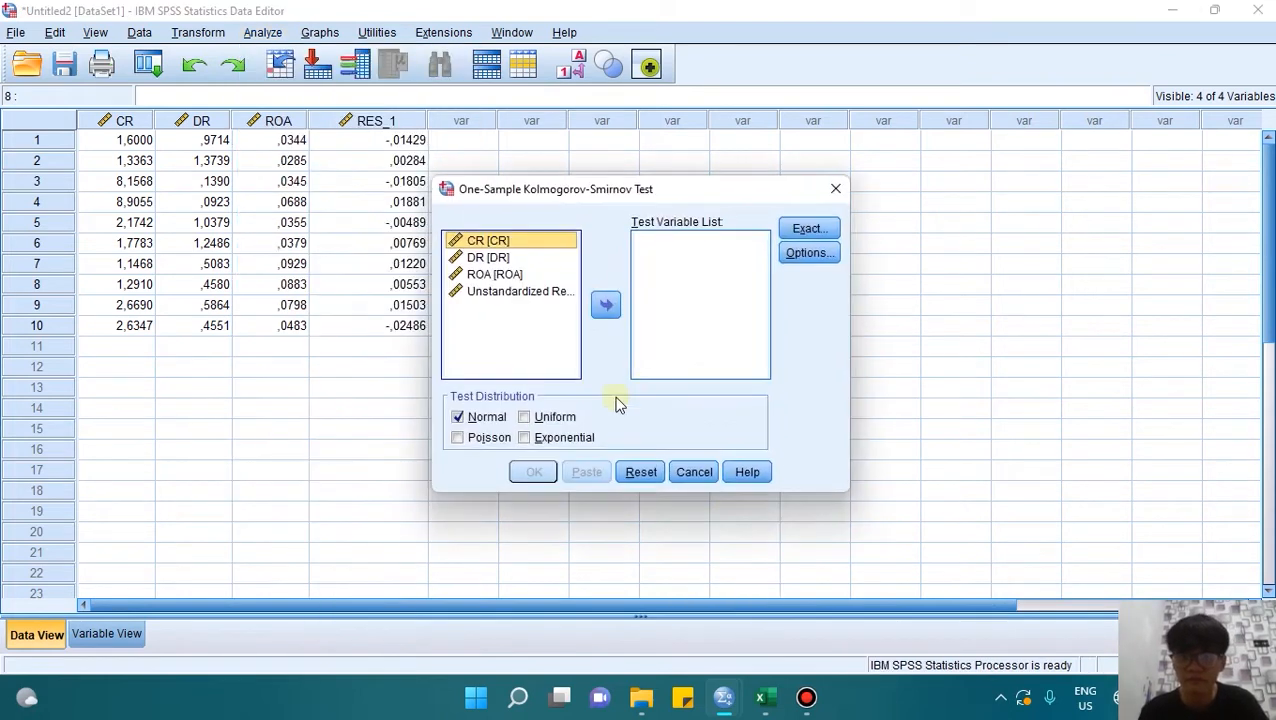
left_click(530, 292)
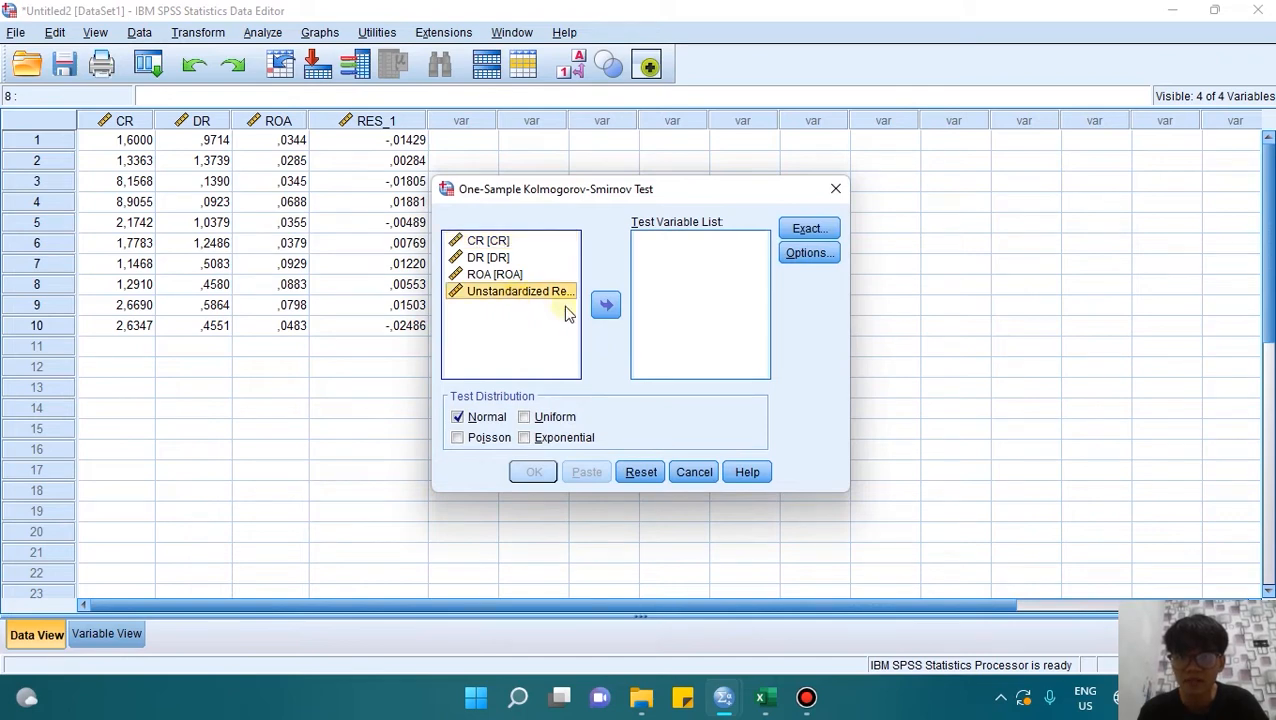
left_click(607, 307)
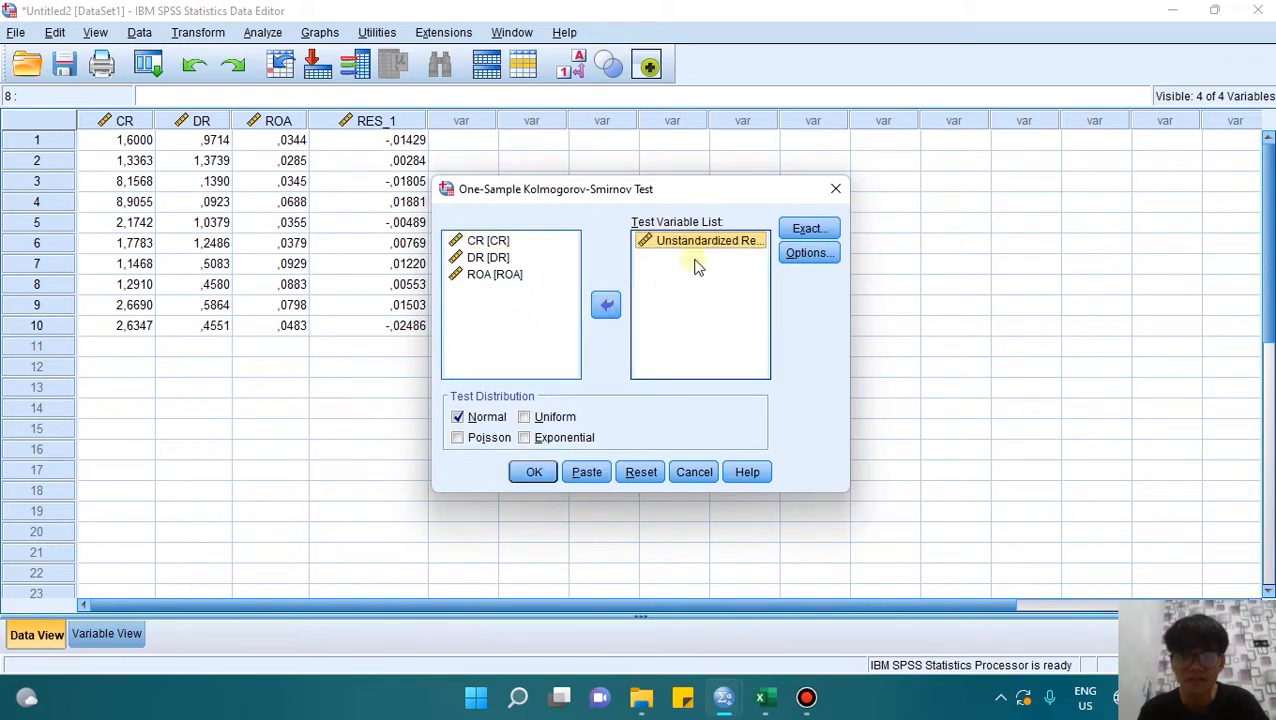
left_click(535, 473)
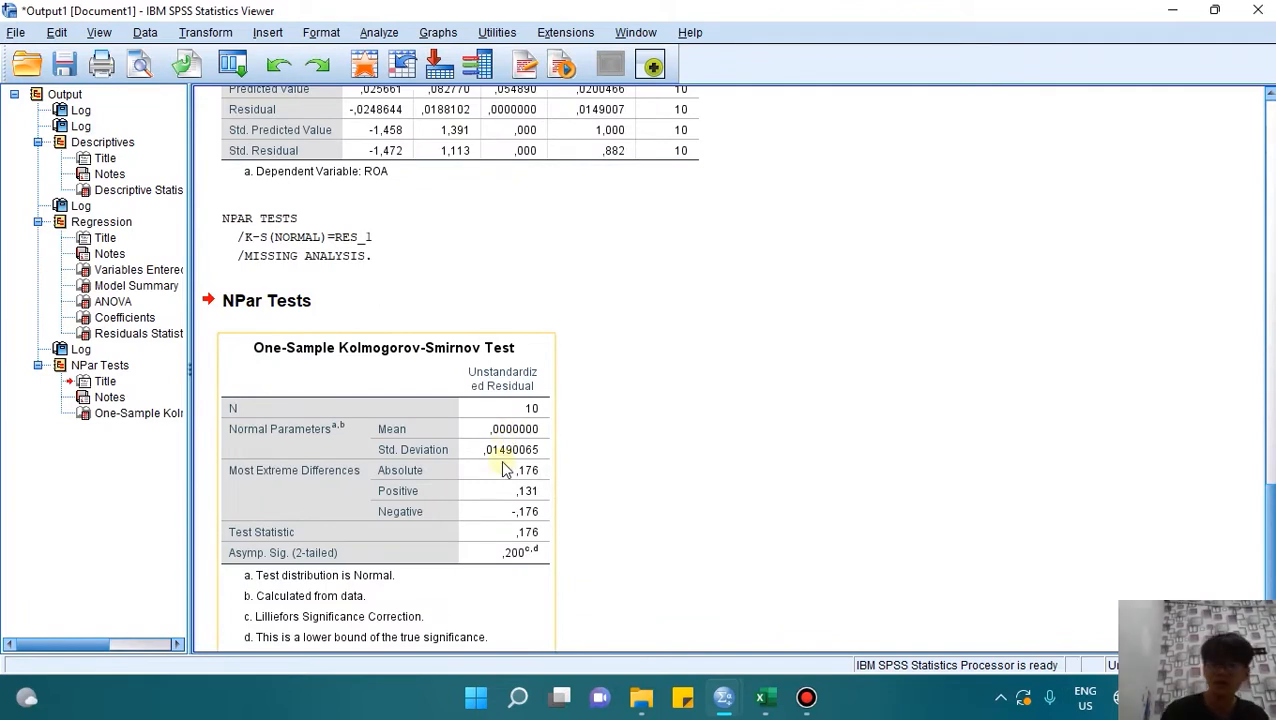
- Examine the Asymp. Sig. (2-tailed) row of the Kolmogorov-Smirnov table and go back to the dataset in the Data Editor
left_click(399, 375)
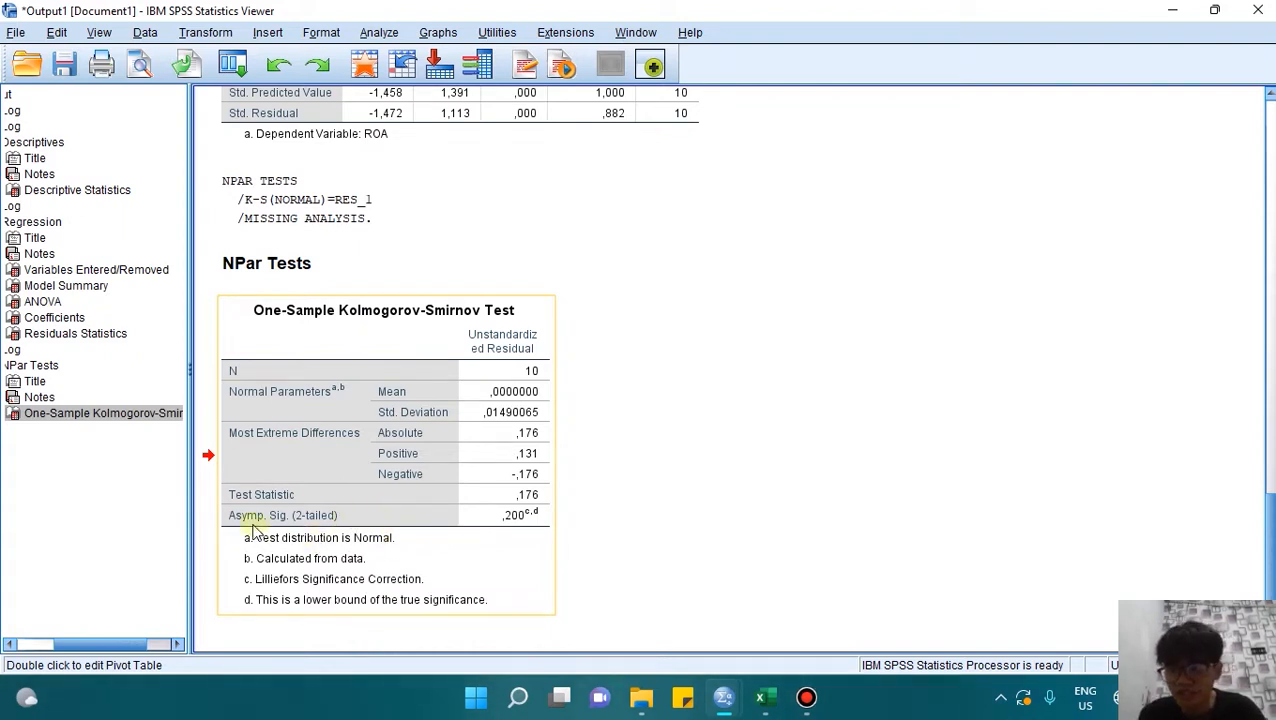
left_click(512, 522)
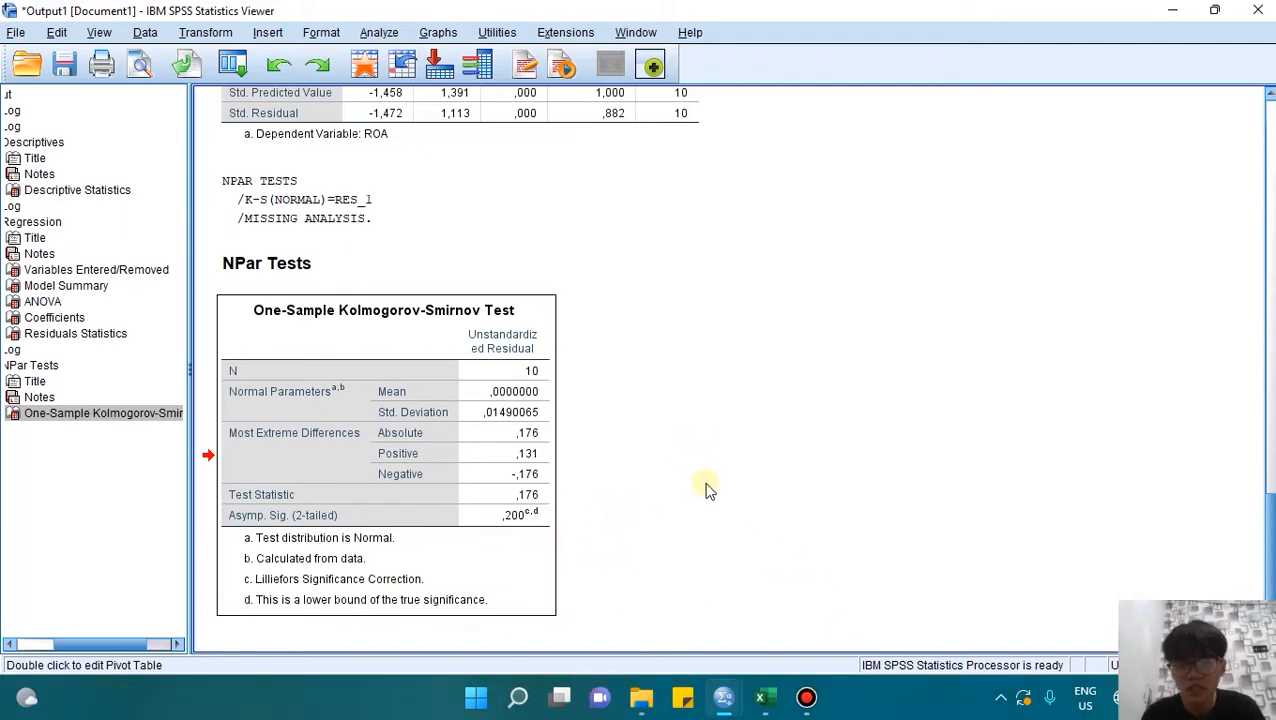
mouse_move(724, 697)
left_click(829, 611)
left_click(445, 408)
- Add Collinearity diagnostics and Durbin-Watson to the statistics of the linear regression of ROA on CR and DR
left_click(274, 38)
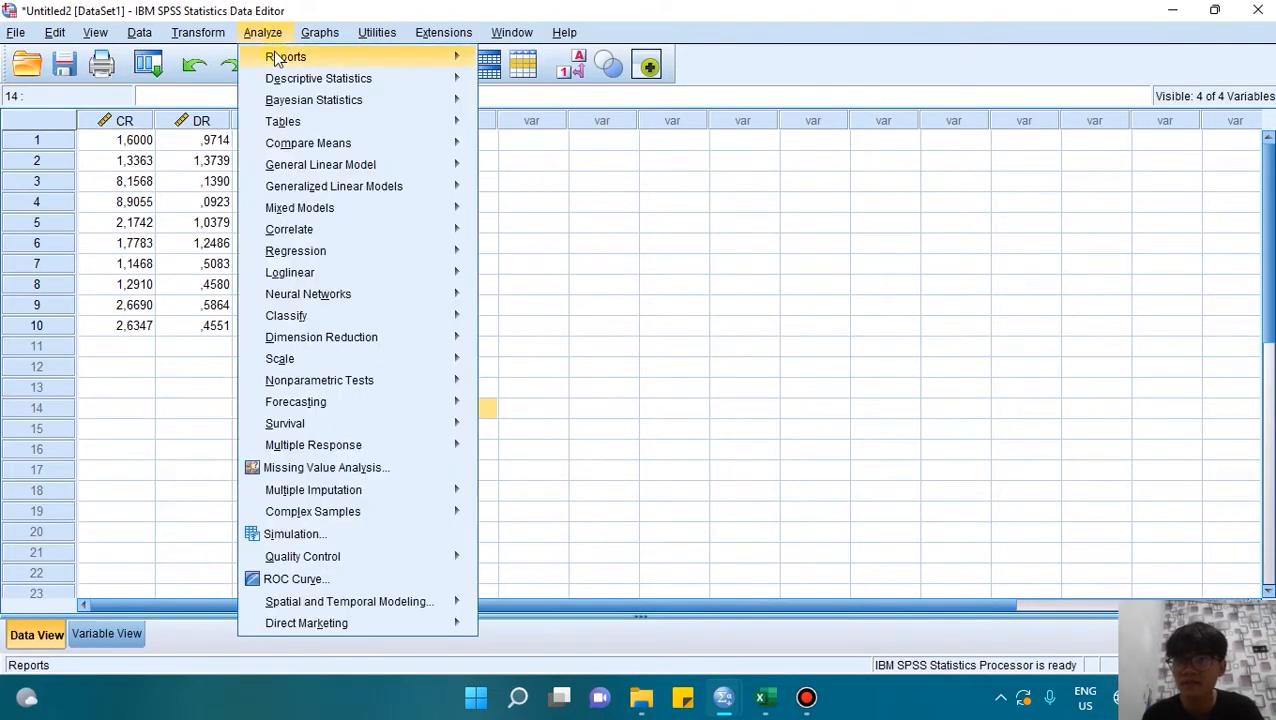
mouse_move(318, 249)
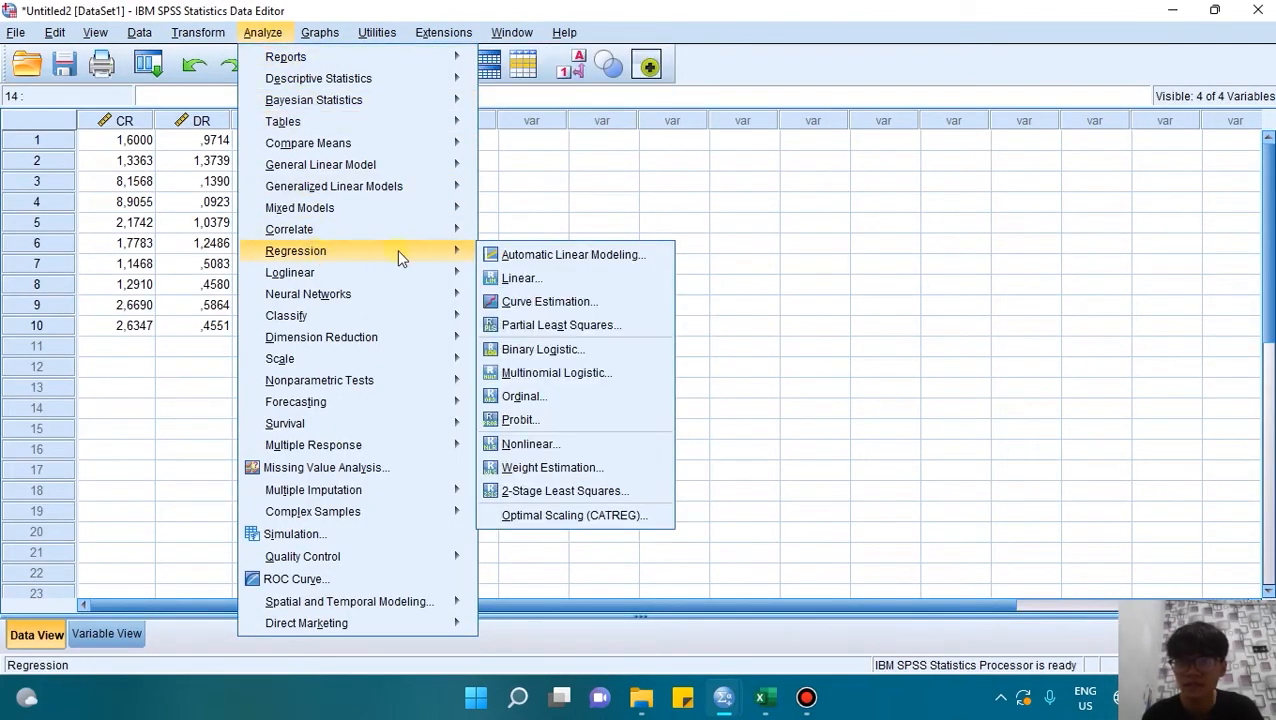
left_click(520, 278)
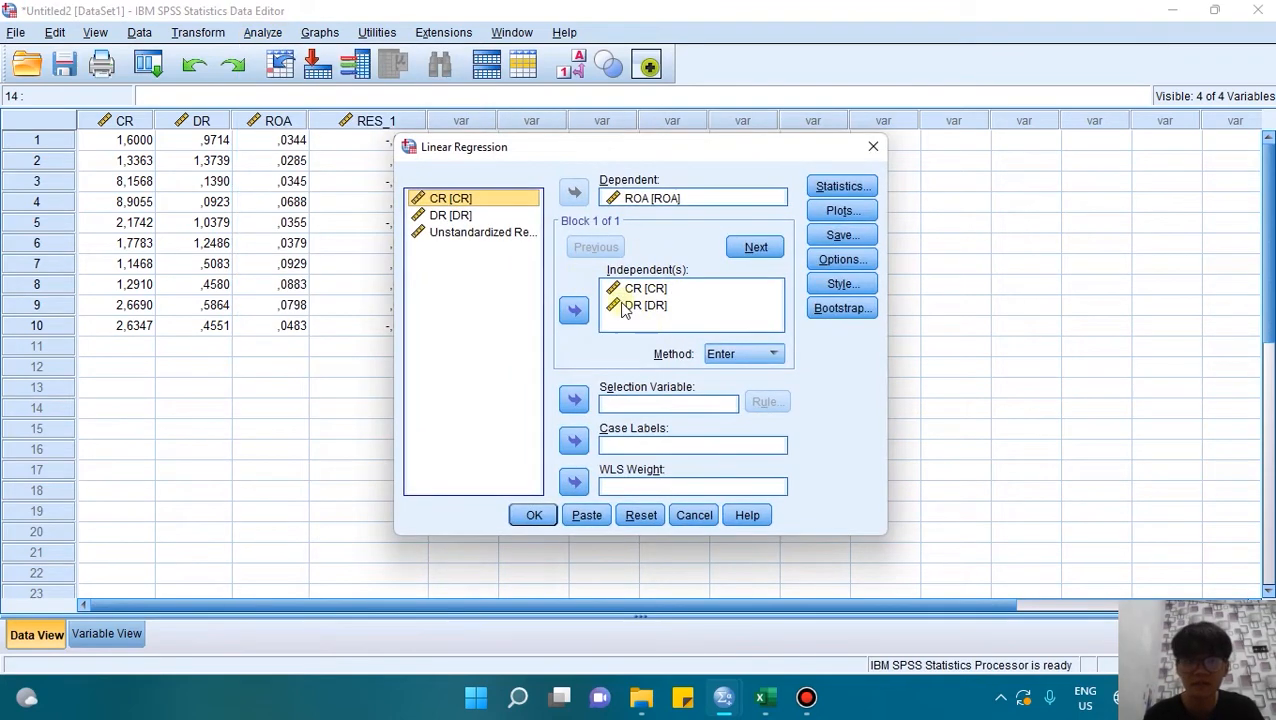
left_click(838, 186)
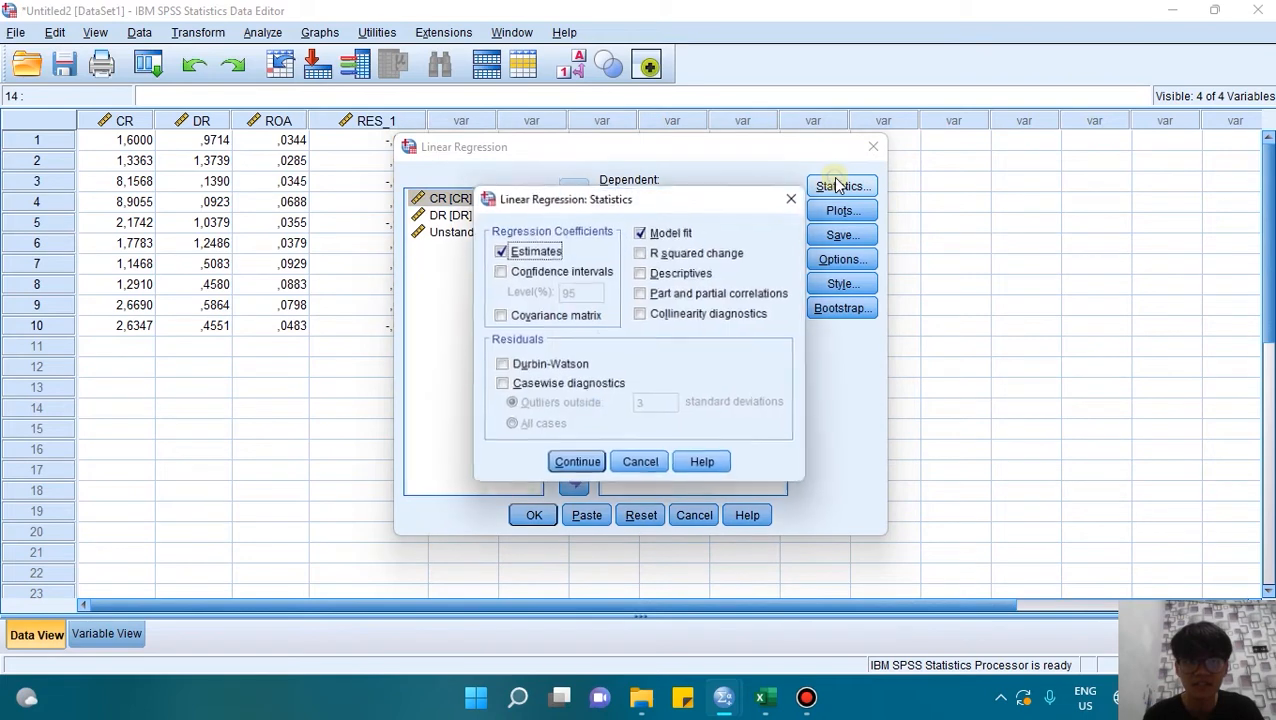
left_click(642, 316)
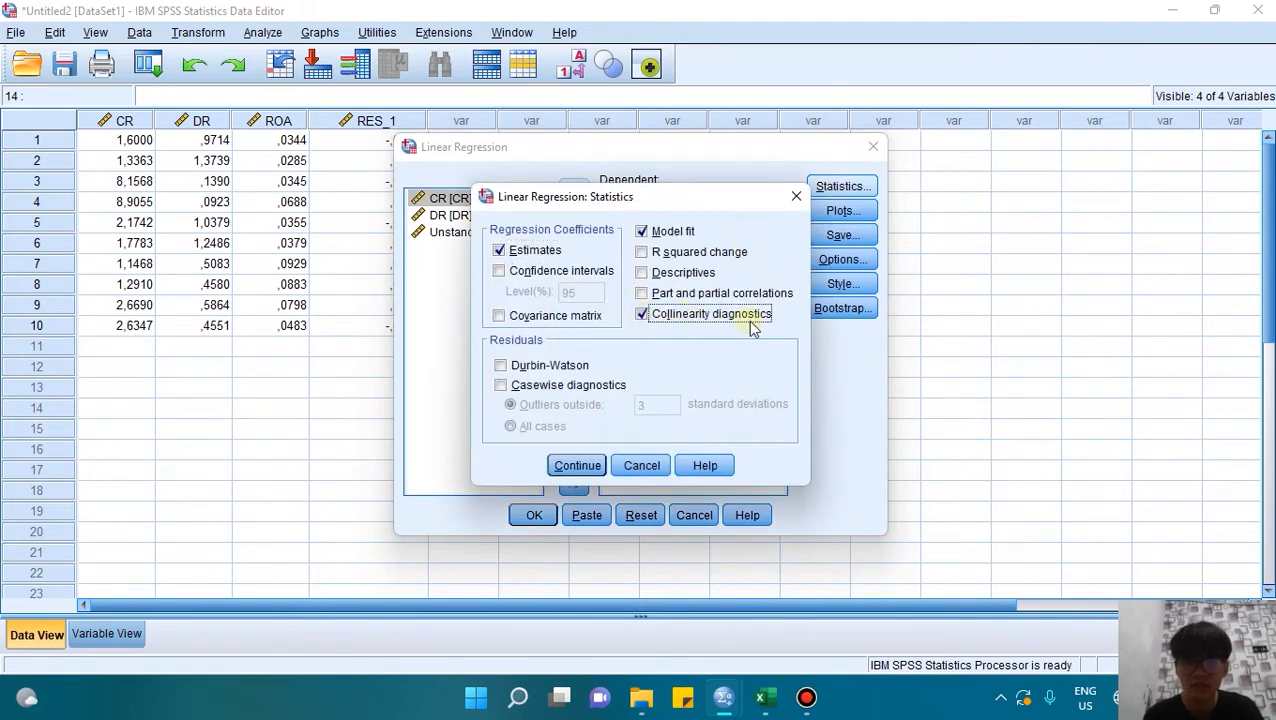
left_click(502, 367)
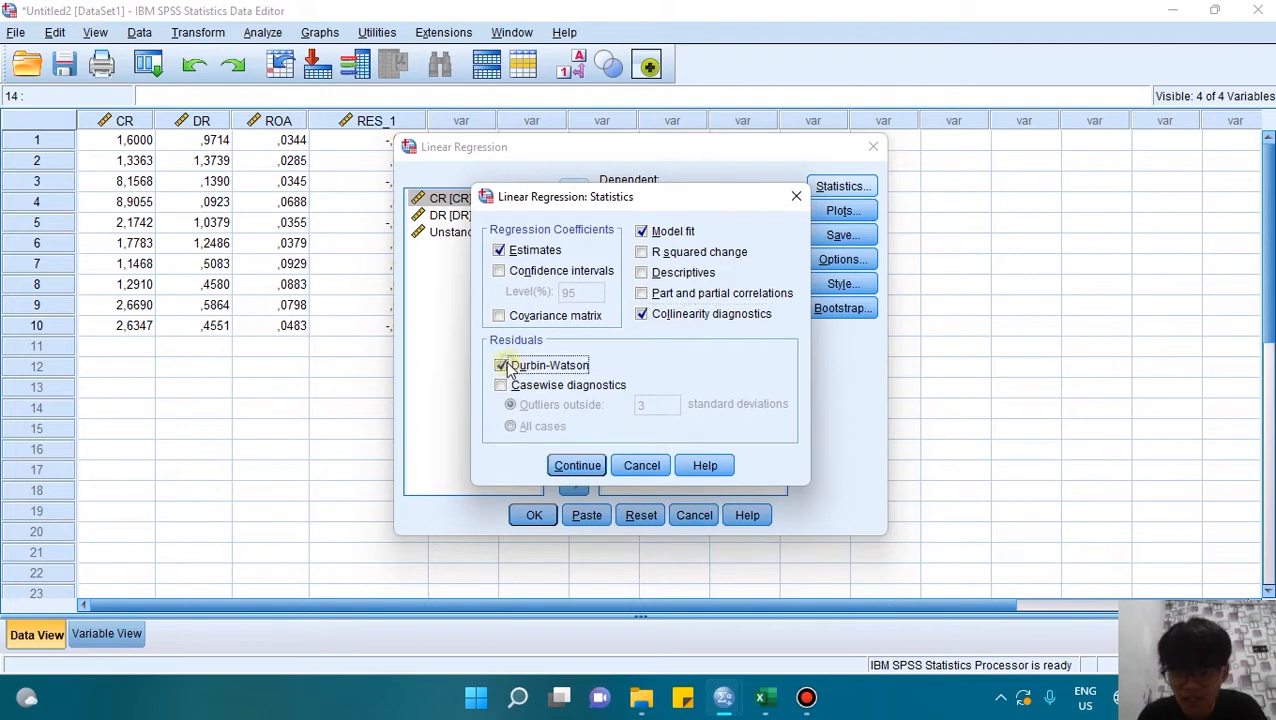
left_click(588, 472)
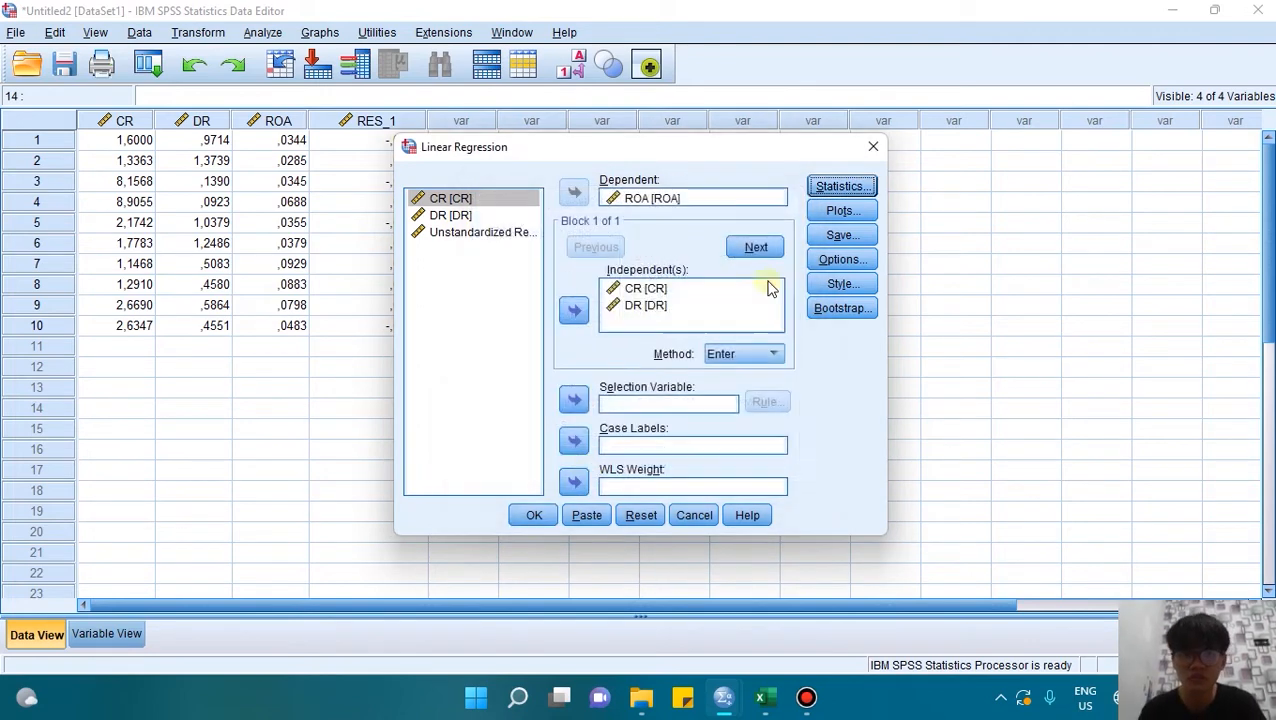
- Set the regression's scatter plot to *SRESID on Y and *ZPRED on X, and include the normal probability plot
left_click(860, 215)
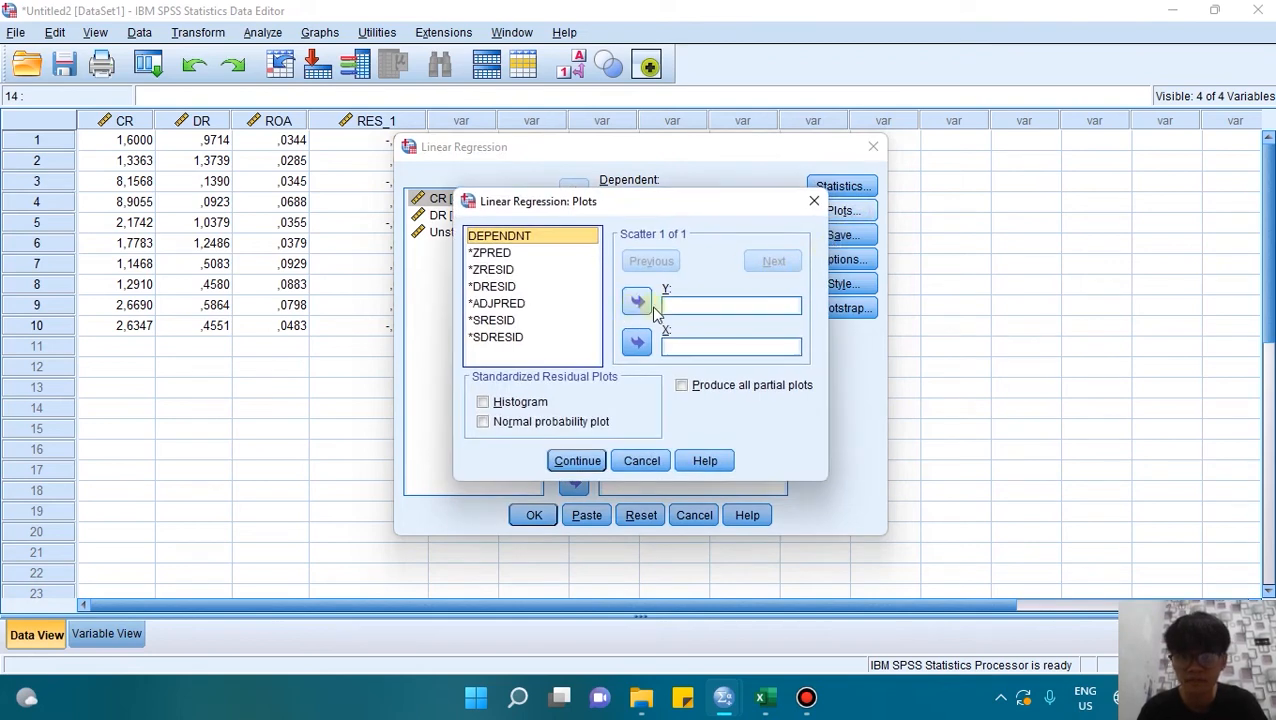
left_click(500, 320)
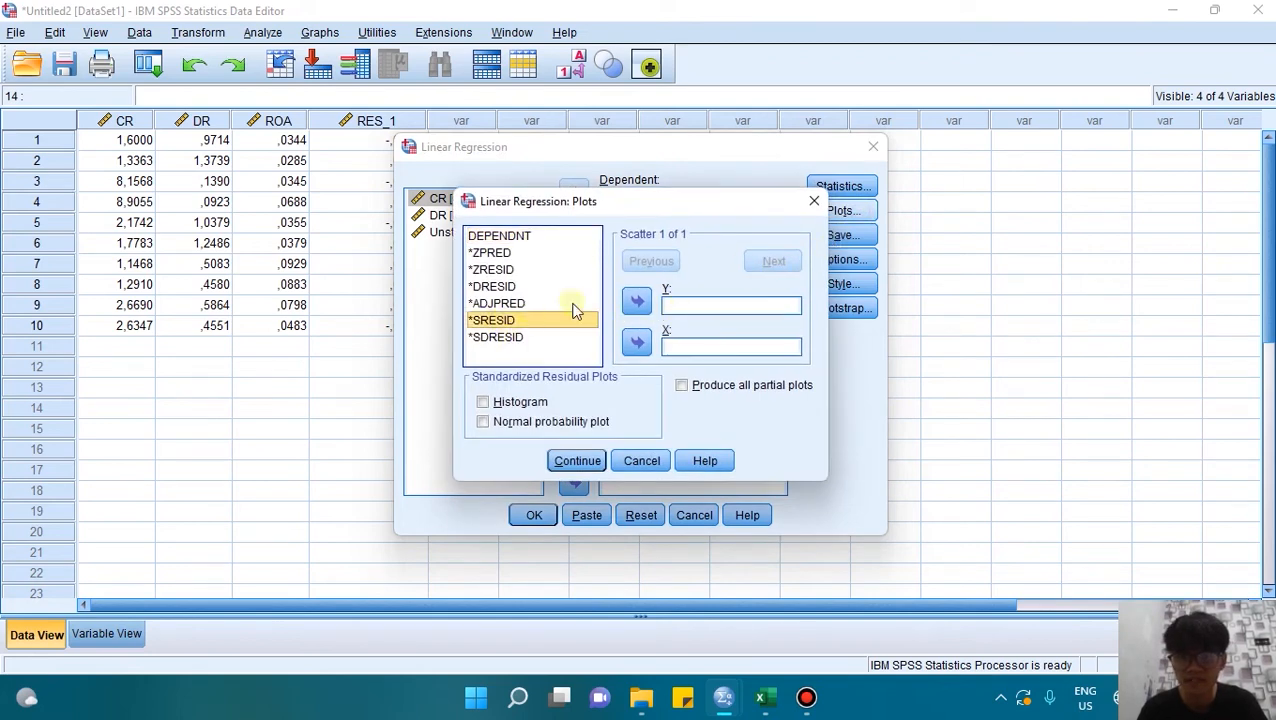
left_click(637, 301)
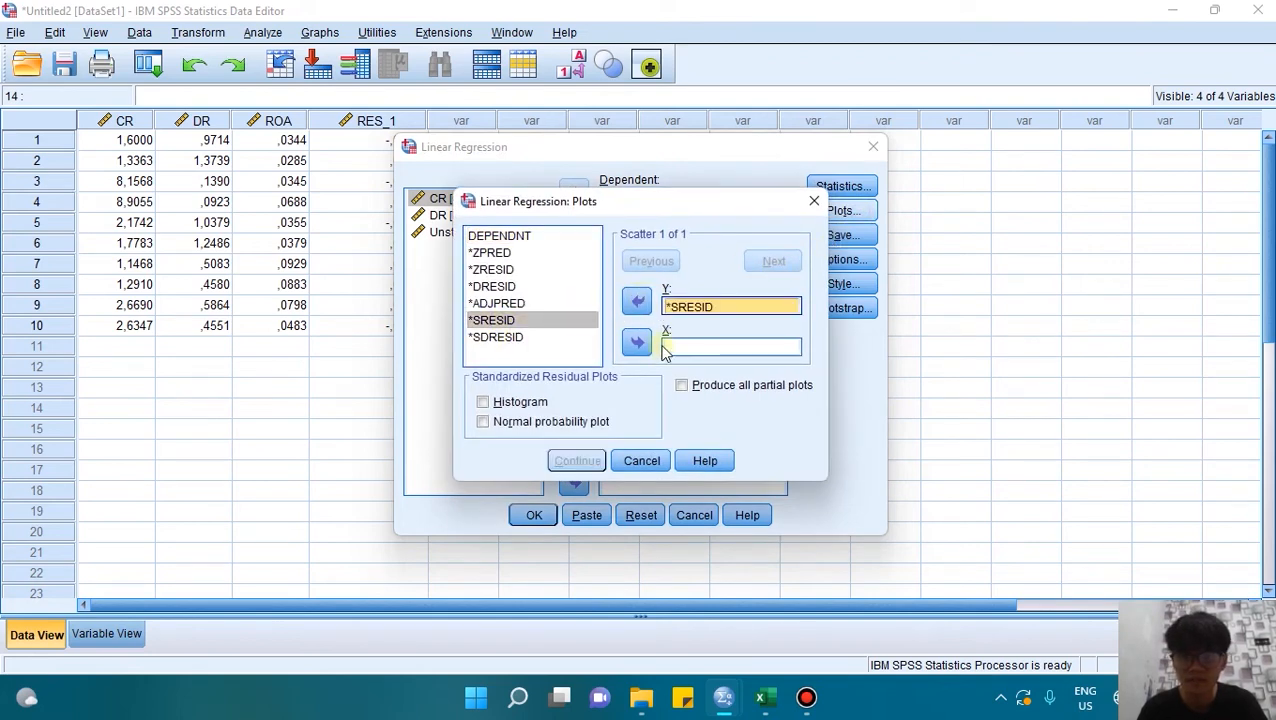
left_click(500, 255)
left_click(637, 342)
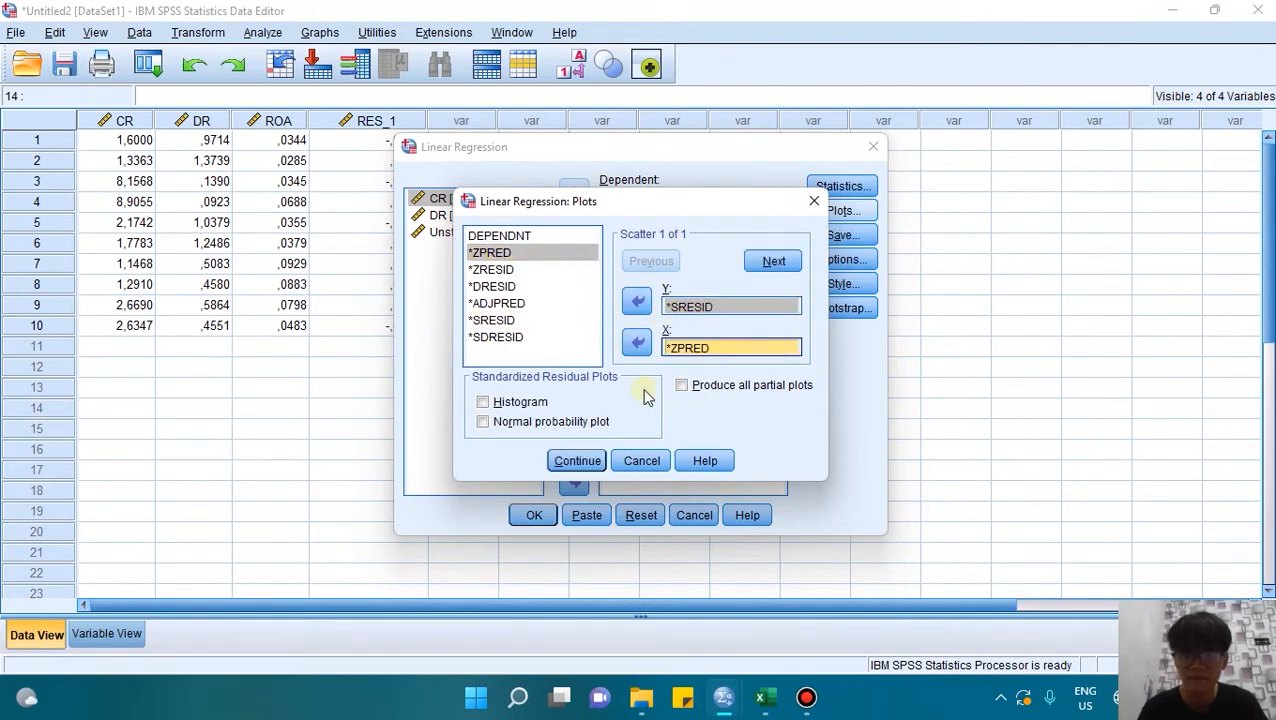
left_click(484, 428)
left_click(577, 460)
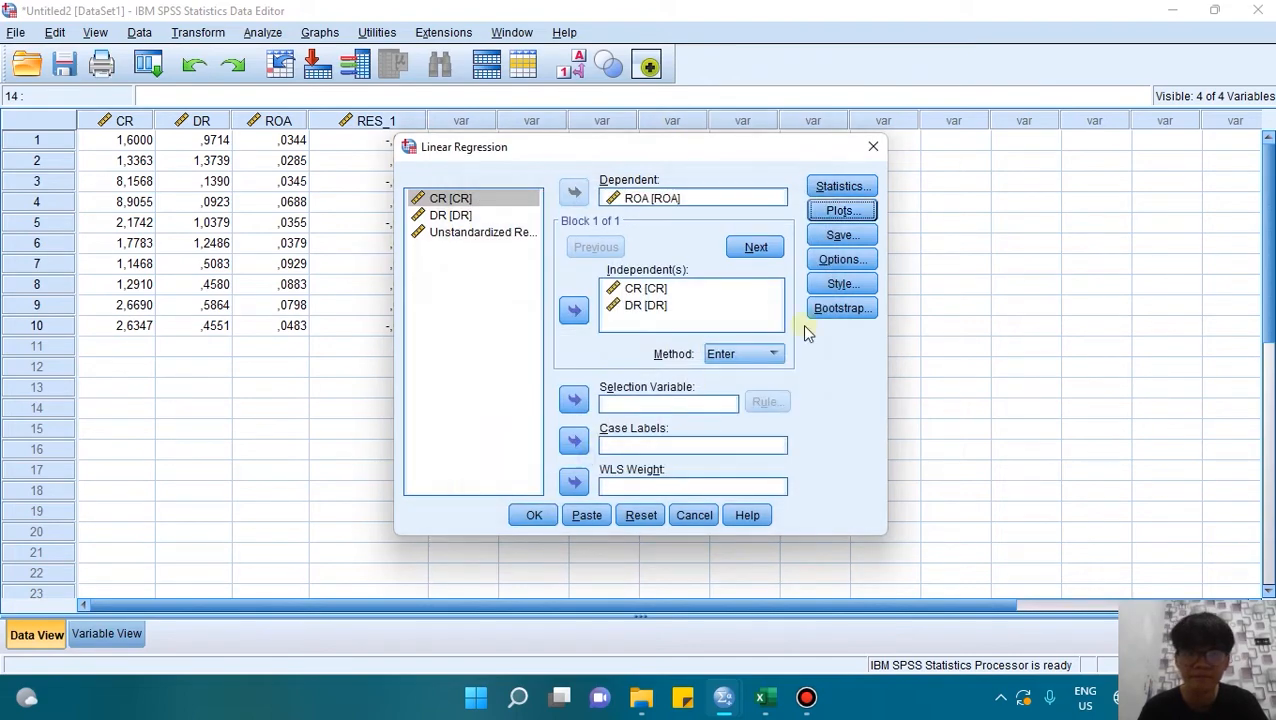
- Keep unstandardized residuals as the only saved residual option and run the linear regression of ROA on CR and DR
left_click(841, 235)
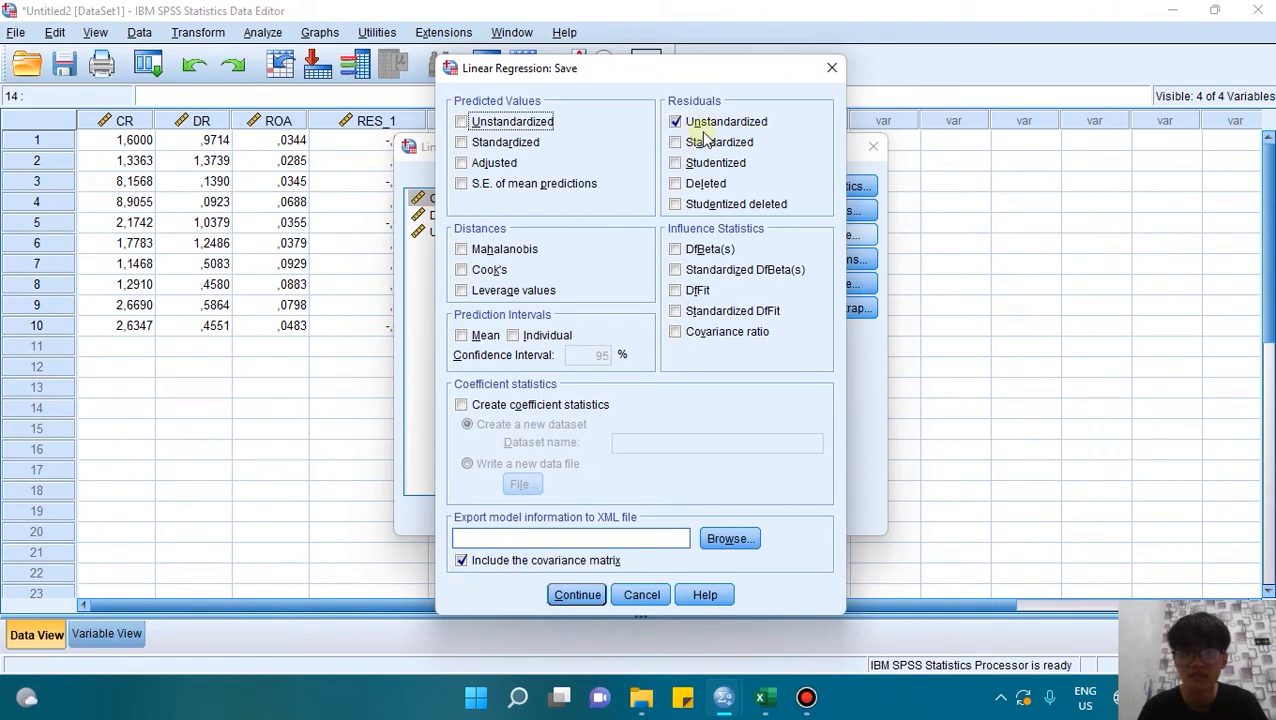
left_click(585, 596)
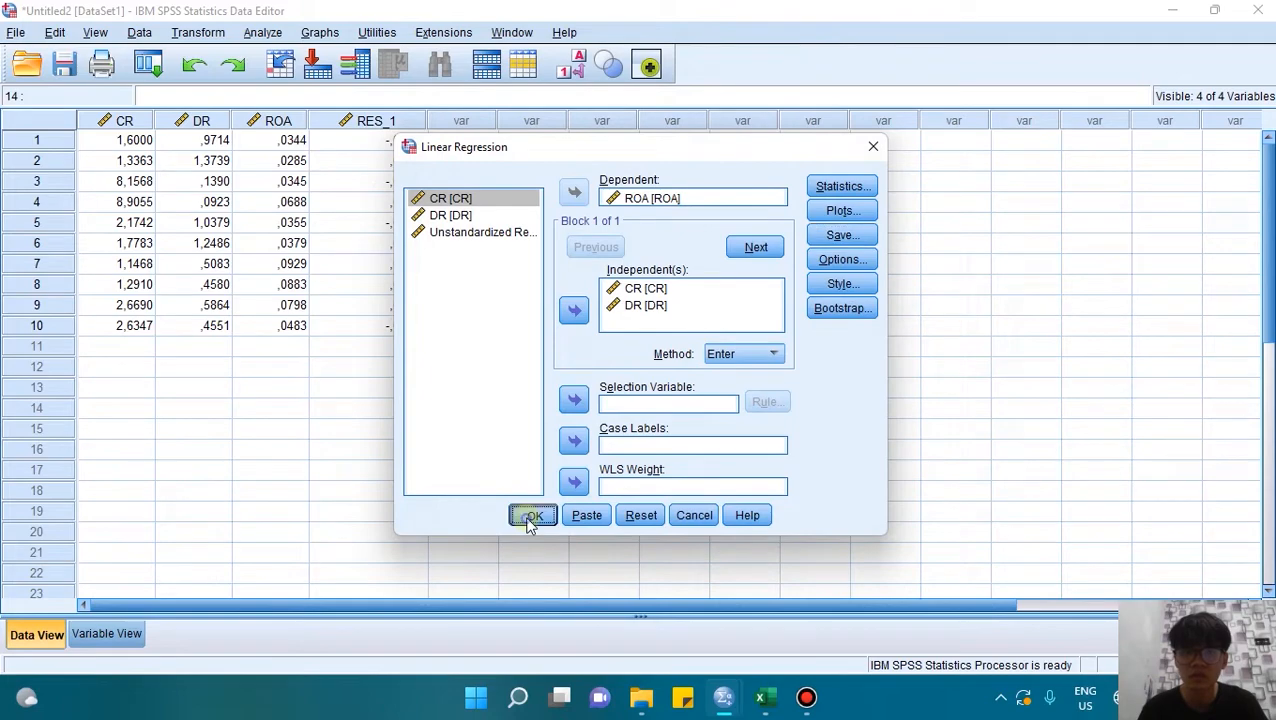
left_click(530, 515)
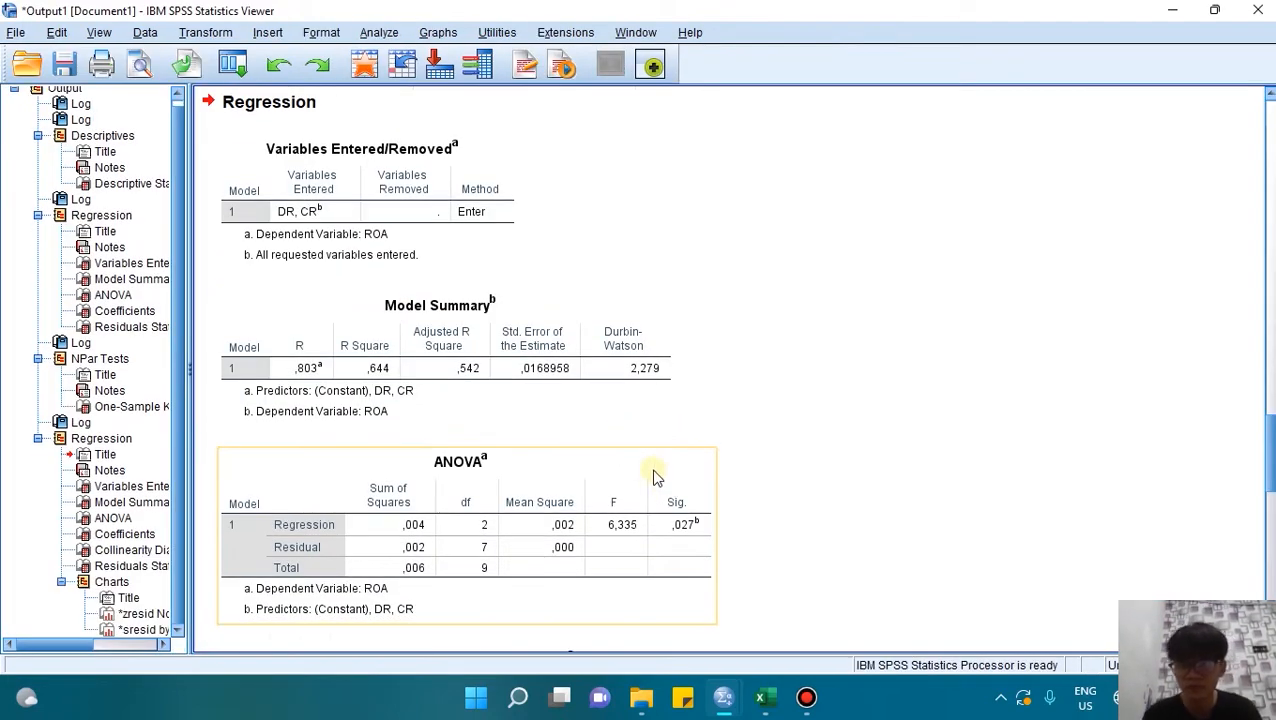
- Examine the Tolerance and VIF values for CR and DR in the new regression's Coefficients table
scroll(655, 478, "down", 10)
scroll(760, 432, "down", 3)
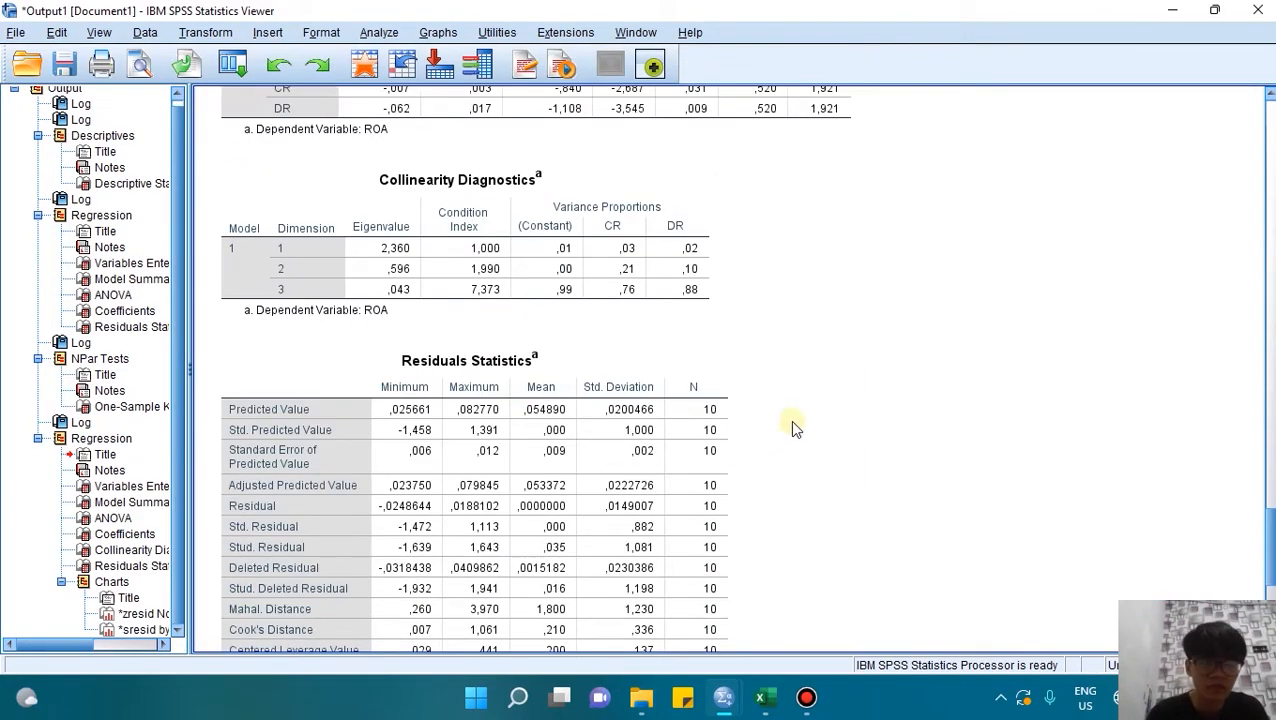
scroll(806, 418, "up", 6)
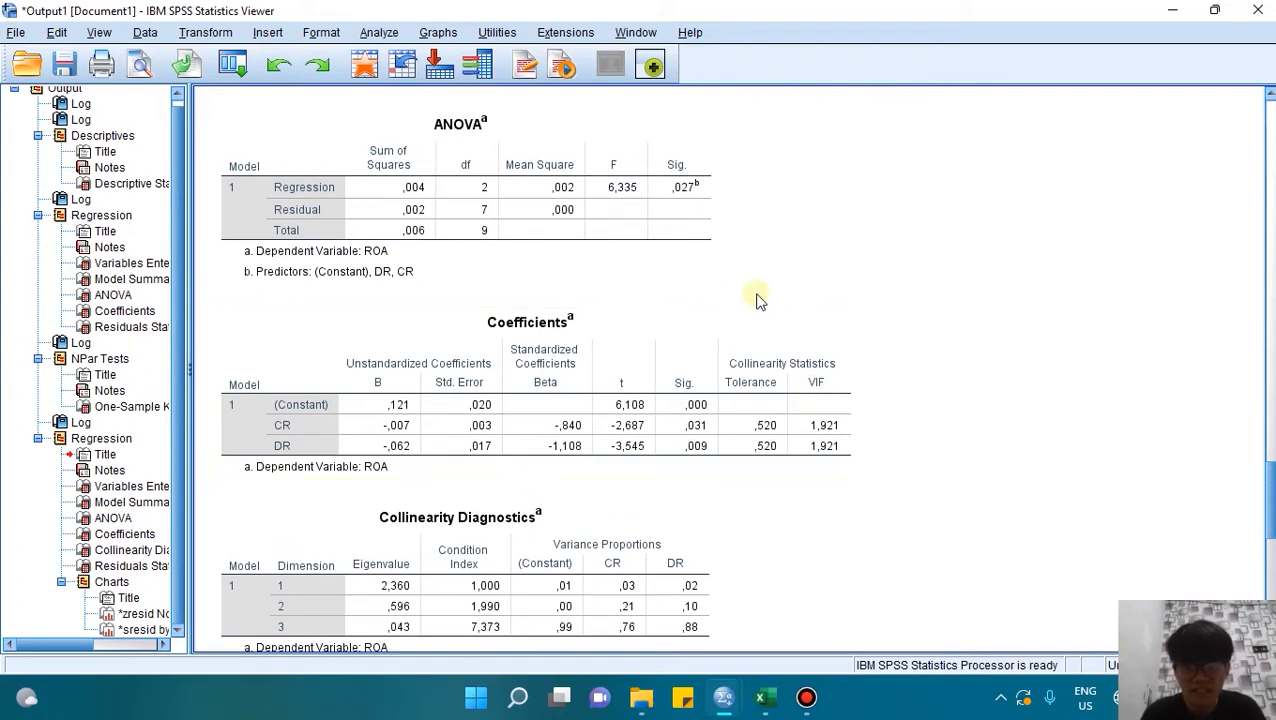
left_click(672, 330)
scroll(648, 354, "up", 3)
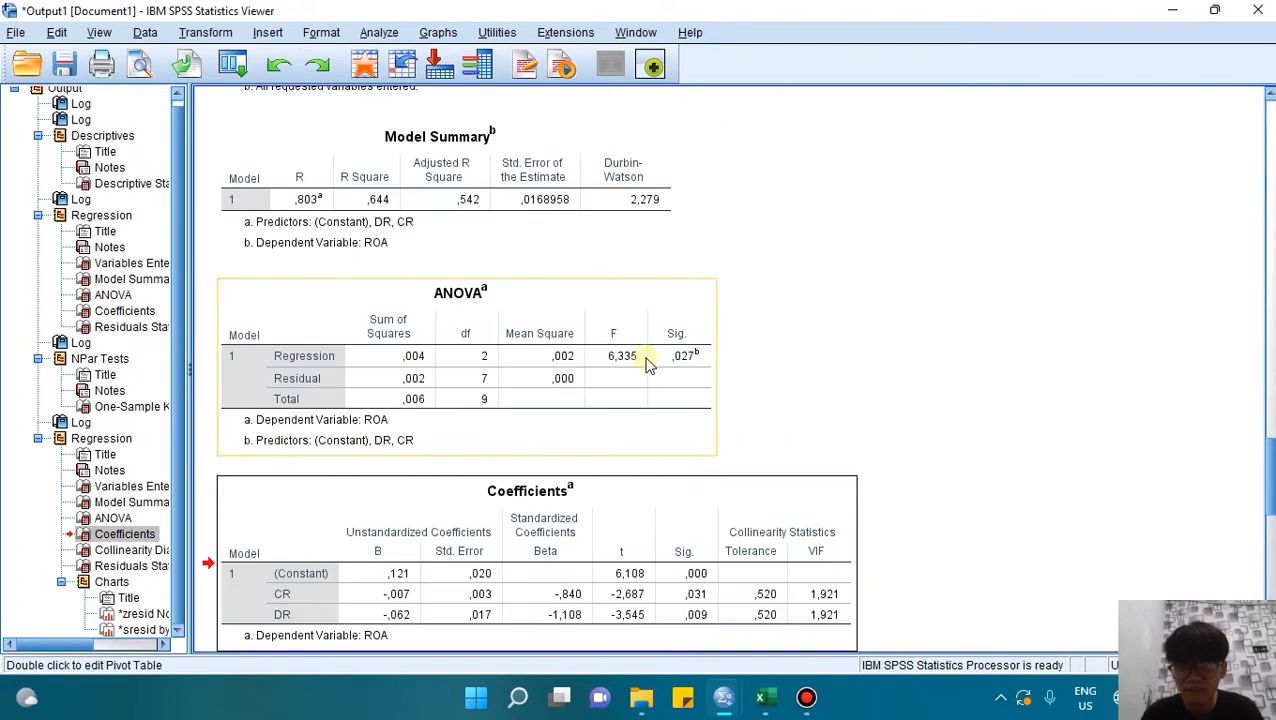
scroll(650, 362, "down", 1)
scroll(603, 440, "down", 1)
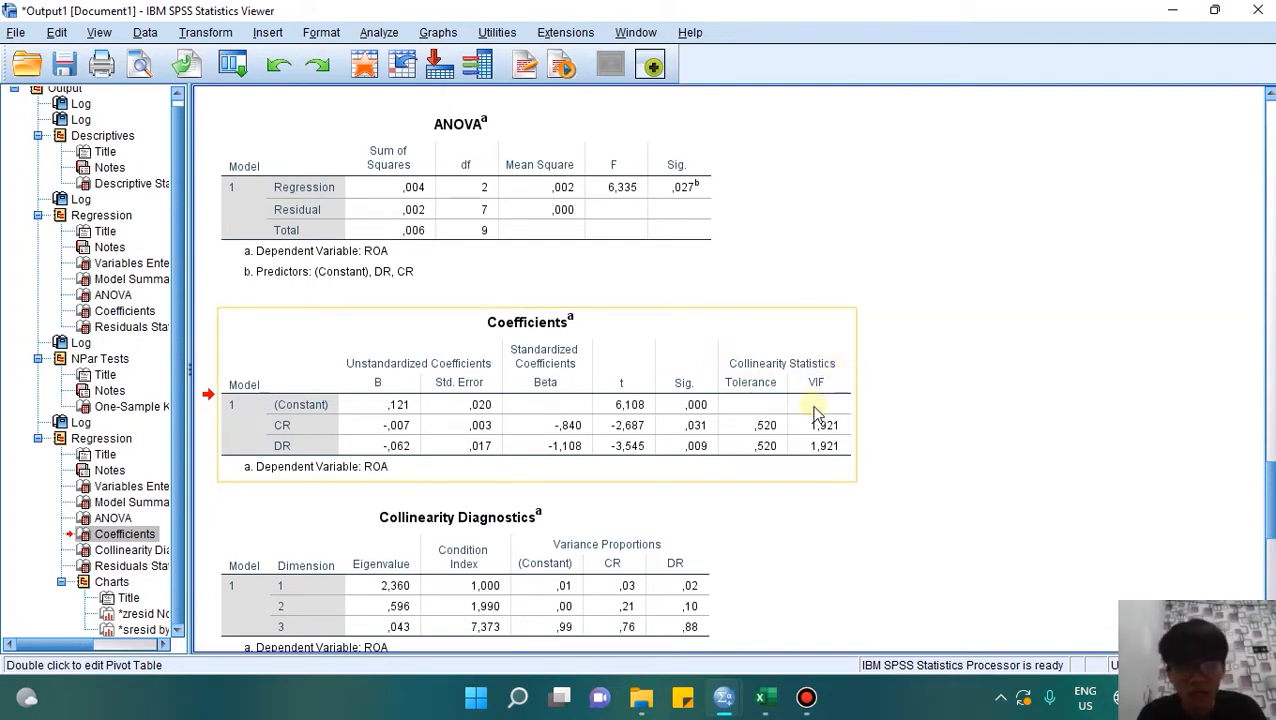
left_click(760, 390)
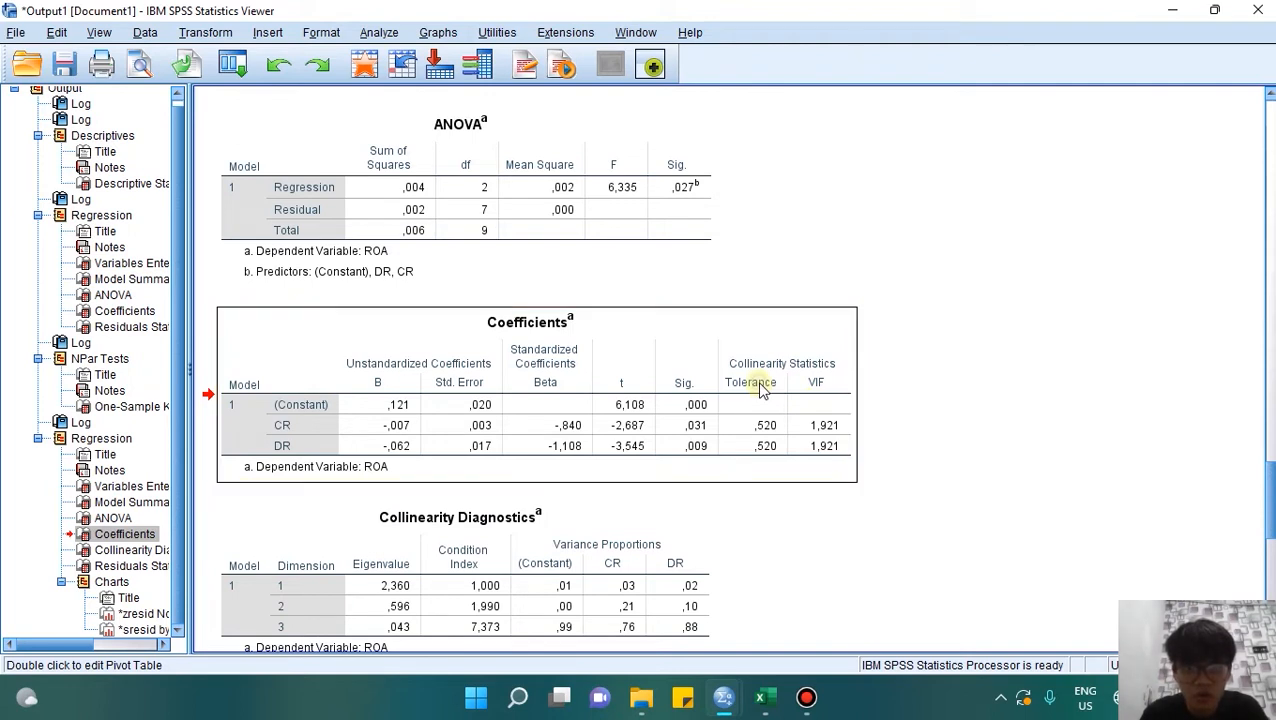
left_click(765, 425)
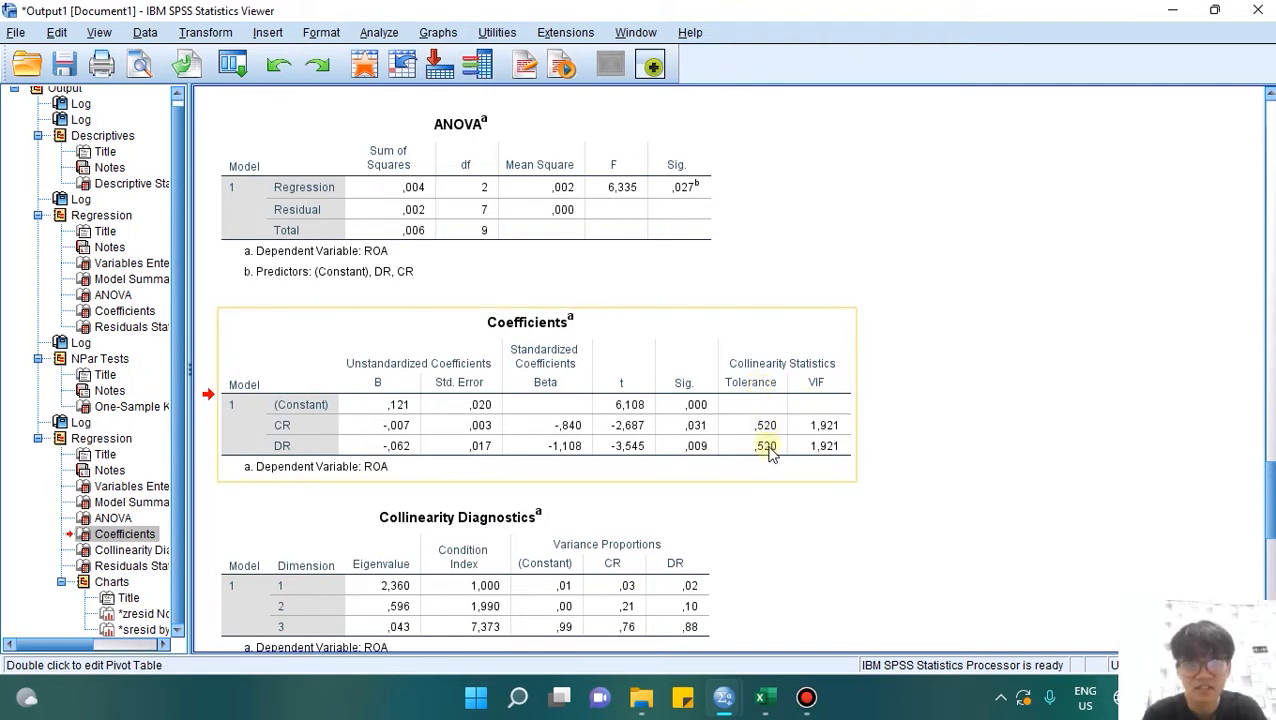
left_click(833, 385)
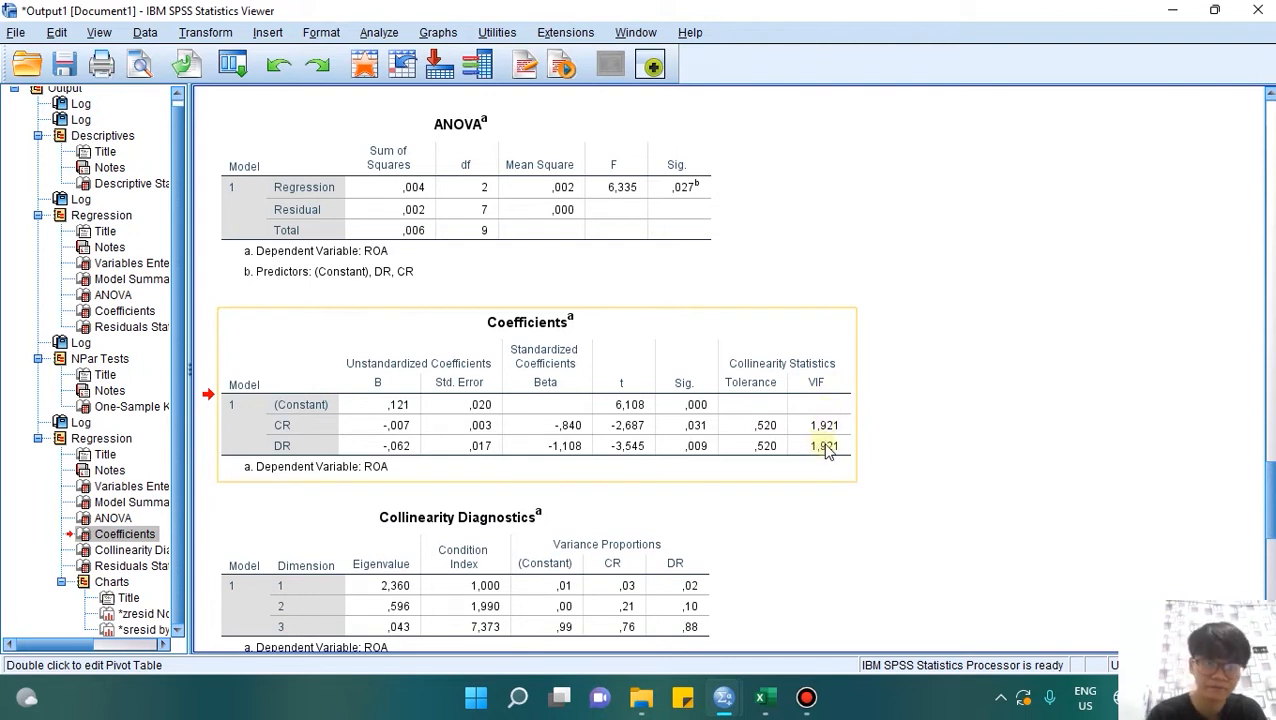
left_click(633, 328)
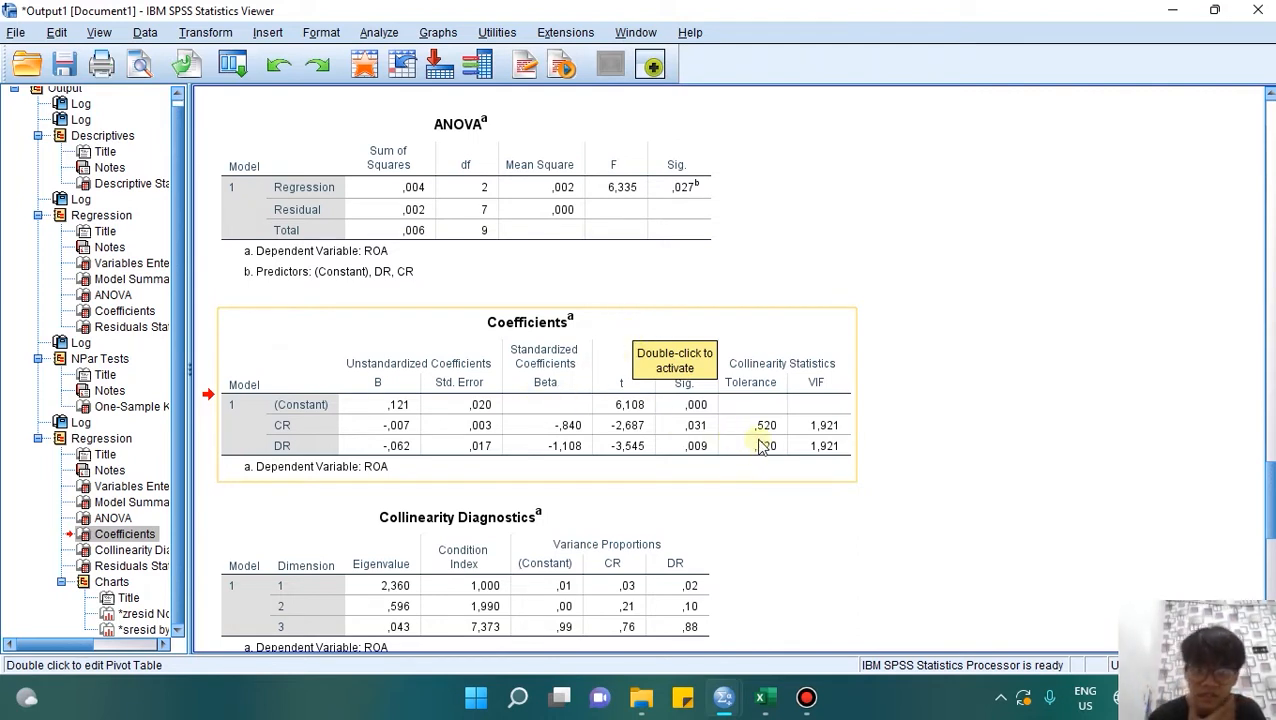
left_click(822, 476)
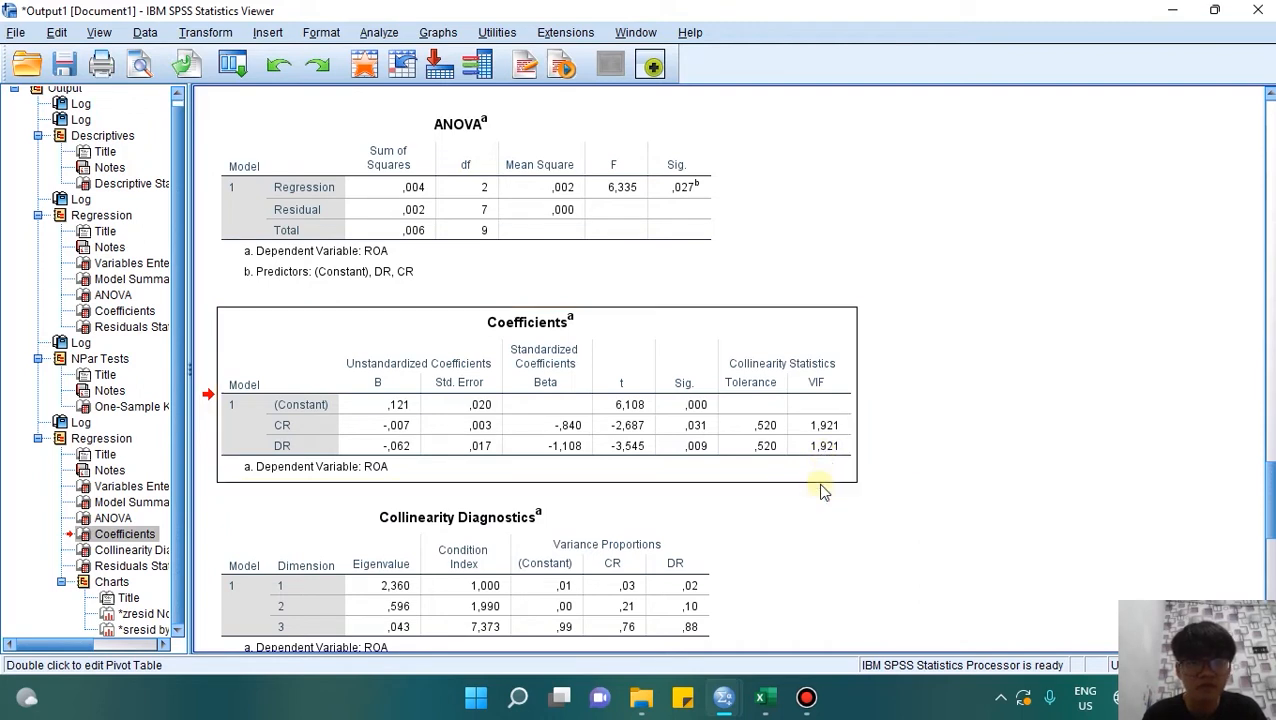
left_click(824, 497)
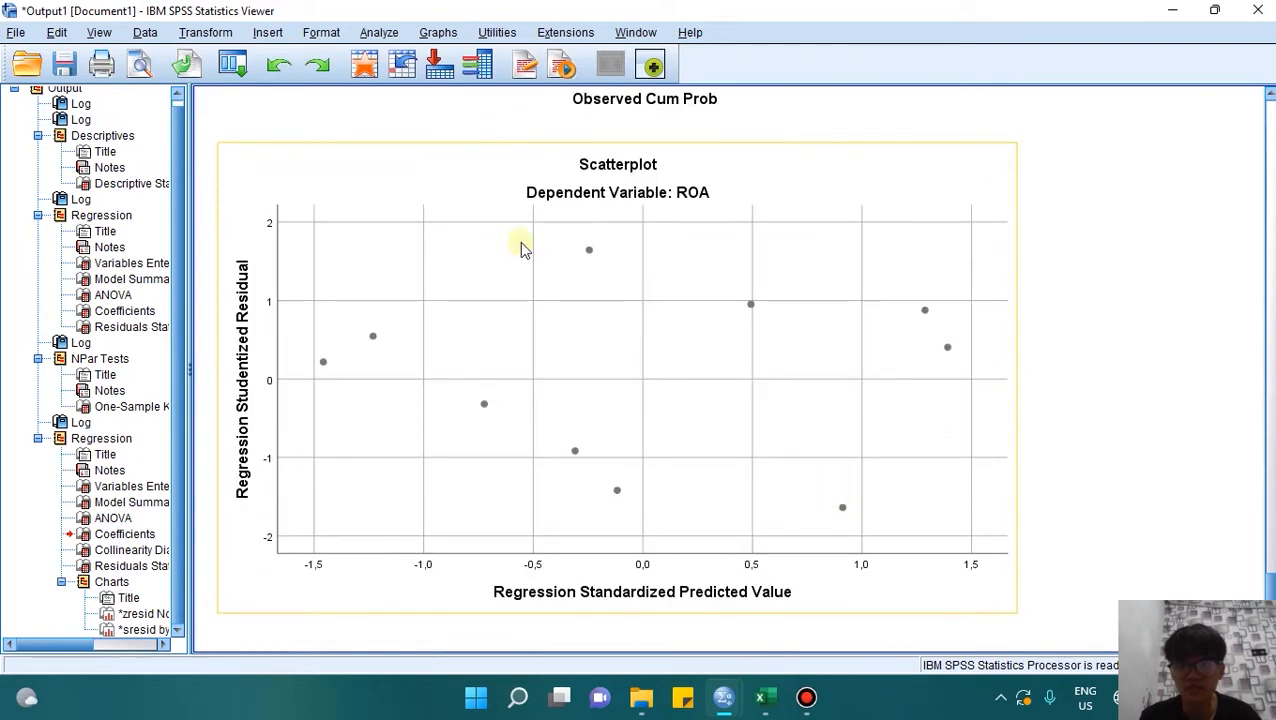
- Examine the studentized residual scatterplot and the Durbin-Watson column of the latest regression's Model Summary table
left_click(683, 179)
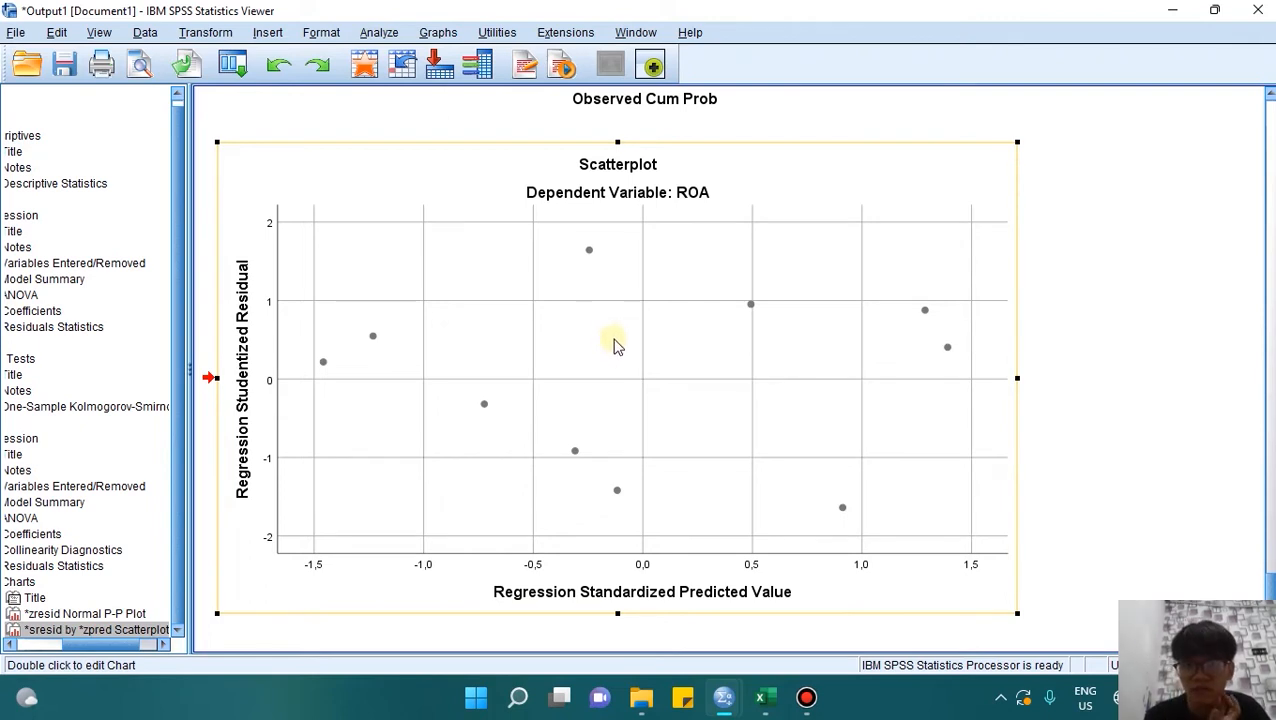
left_click(583, 347)
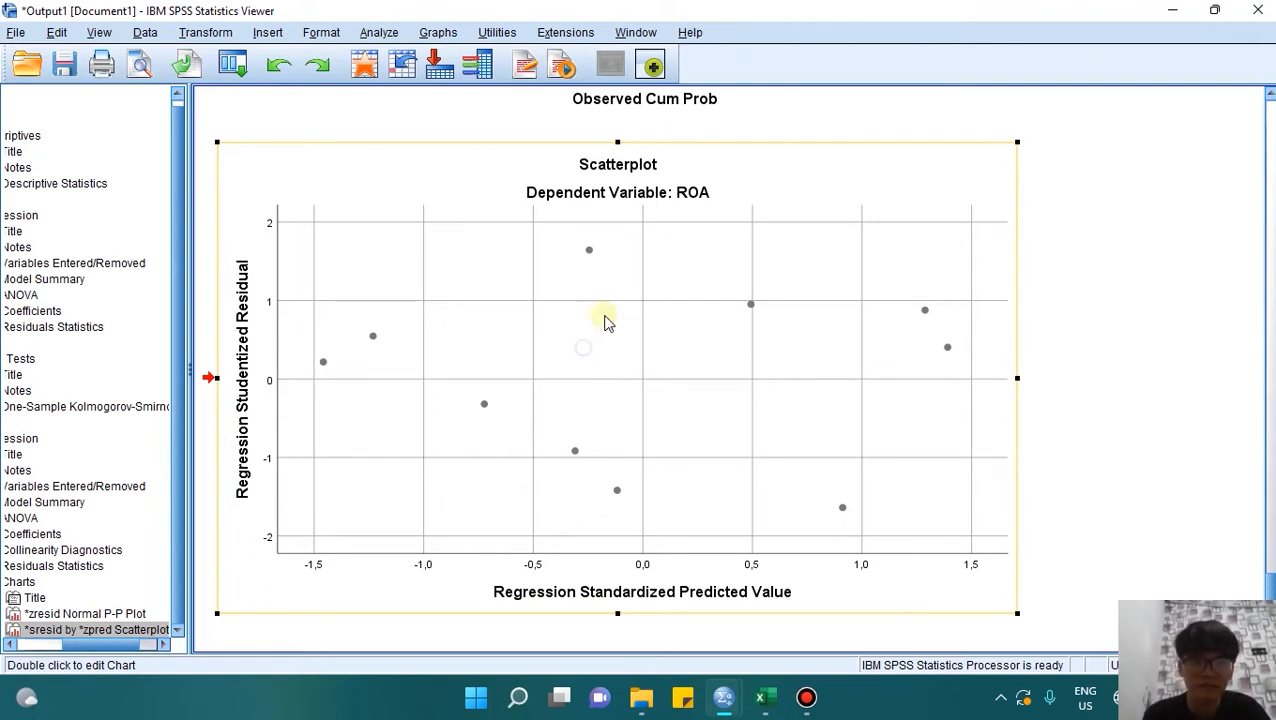
left_click(713, 167)
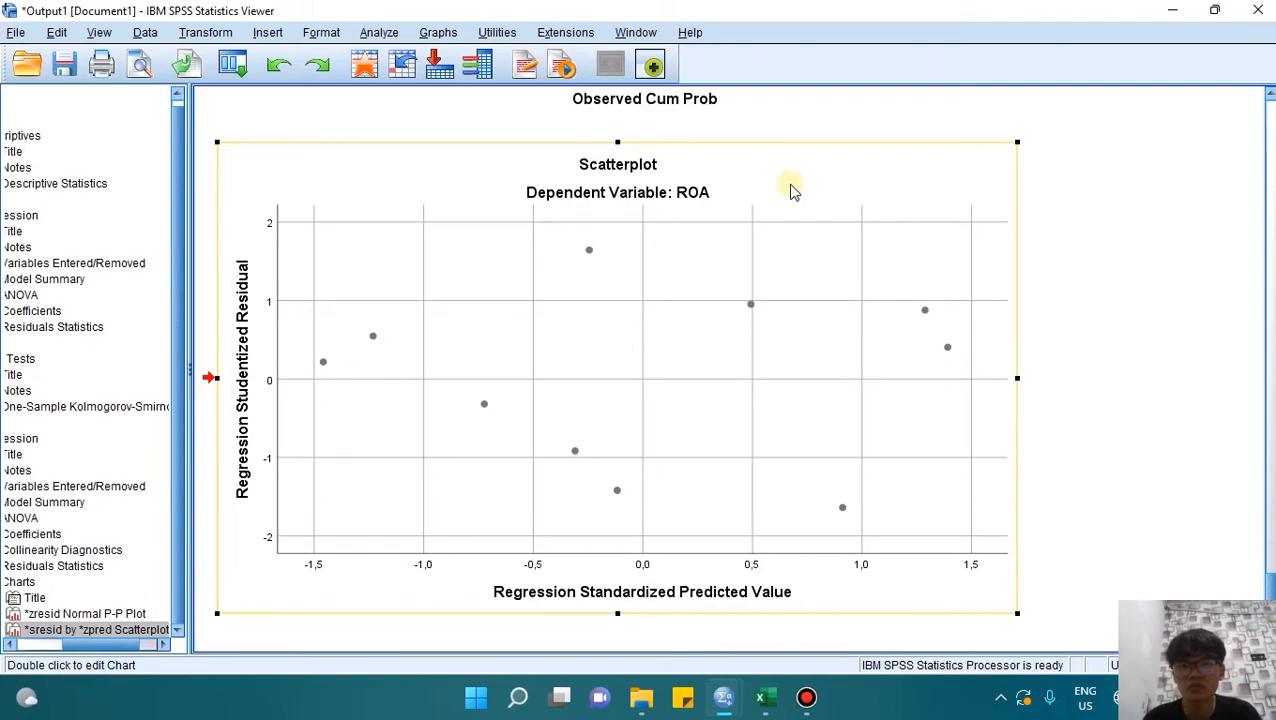
scroll(779, 325, "up", 5)
scroll(778, 330, "up", 15)
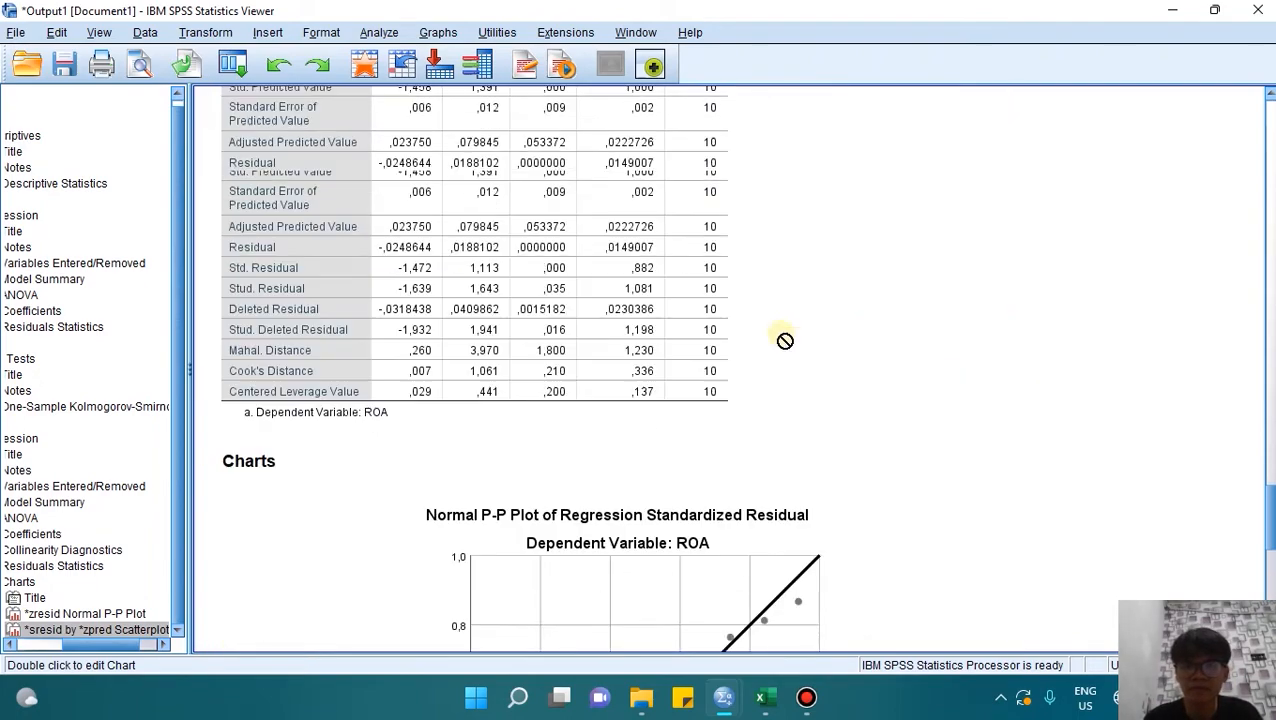
scroll(775, 232, "up", 6)
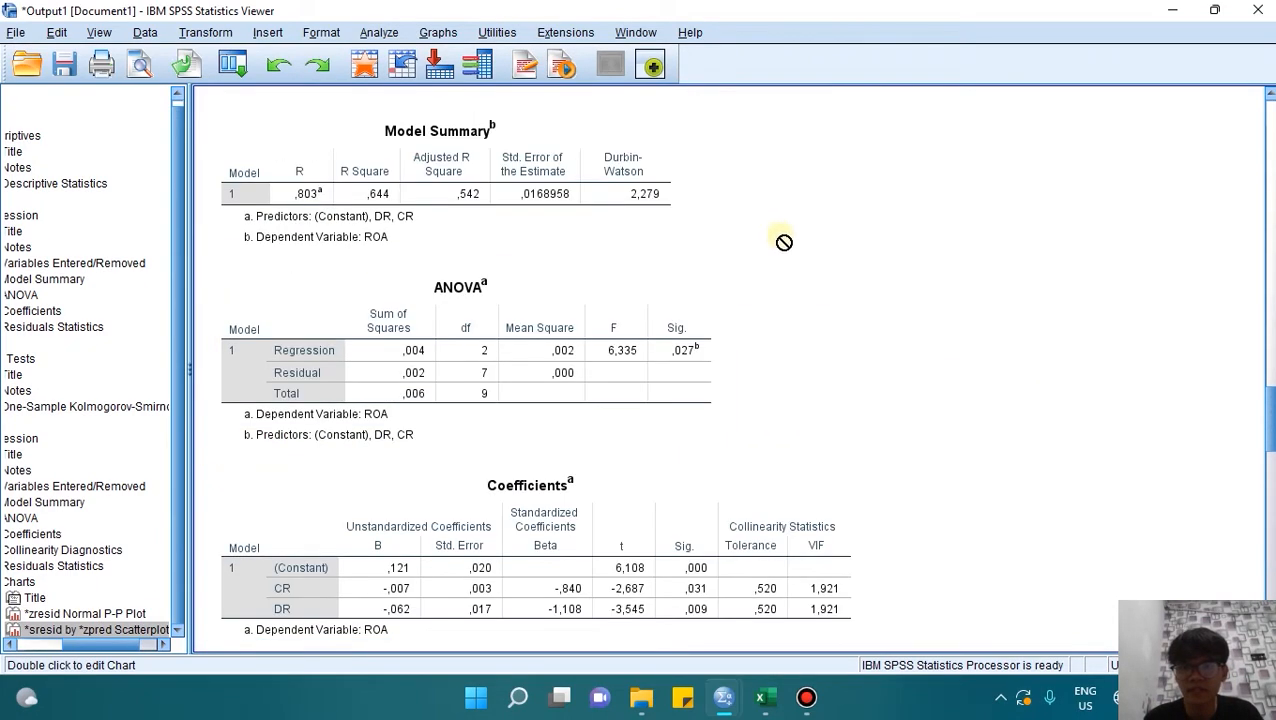
left_click(508, 314)
left_click(577, 293)
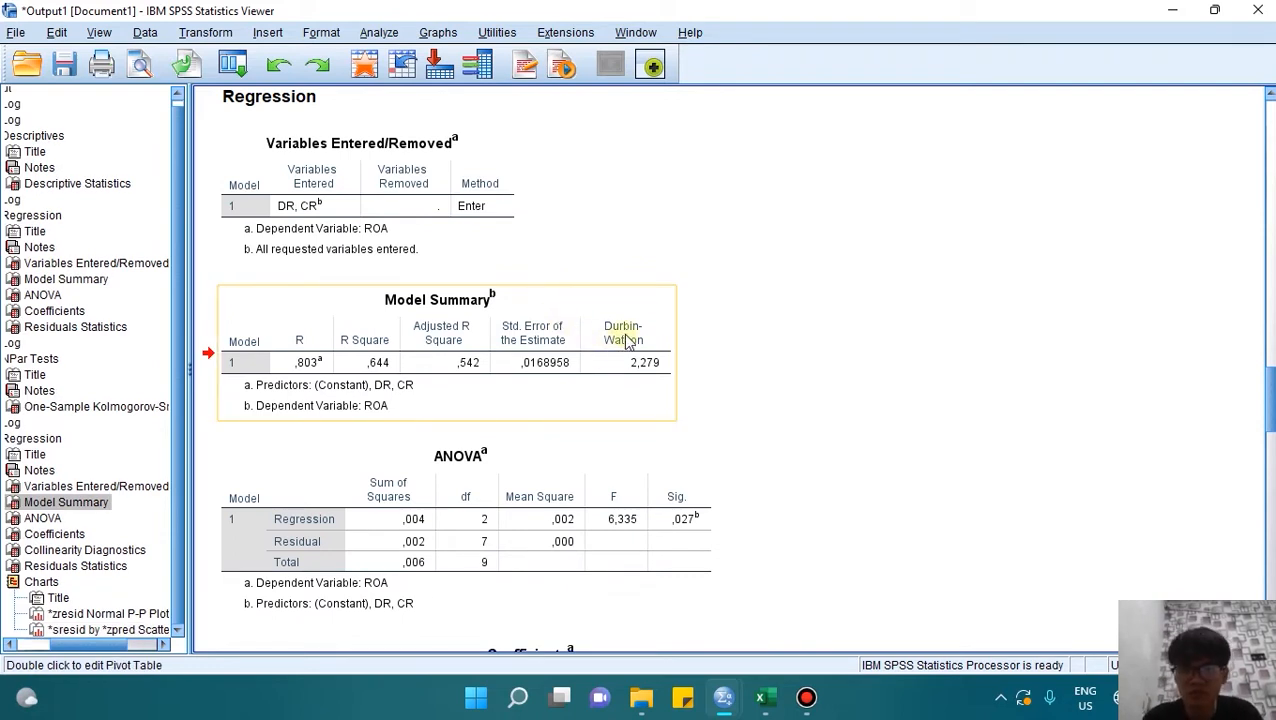
left_click(644, 372)
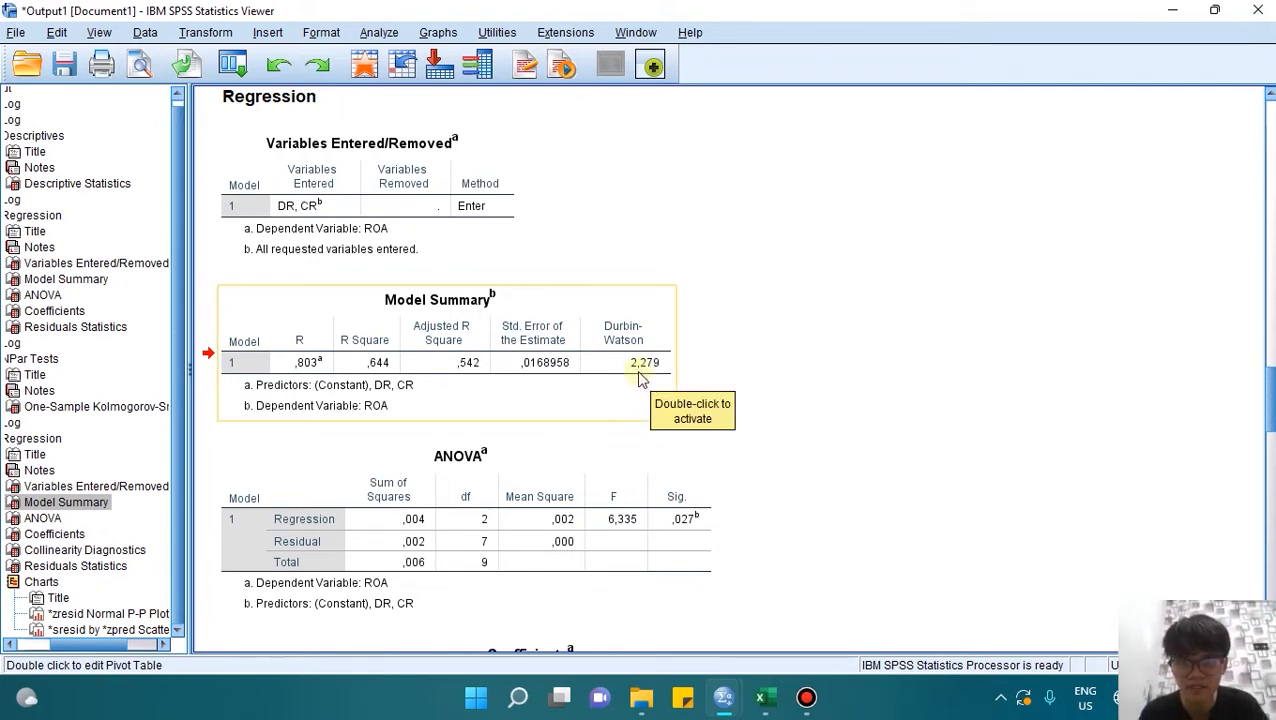
- Switch to the Excel data workbook and enter the label DW in C22 with the value 2,279 in D22
left_click(760, 697)
scroll(464, 482, "down", 3)
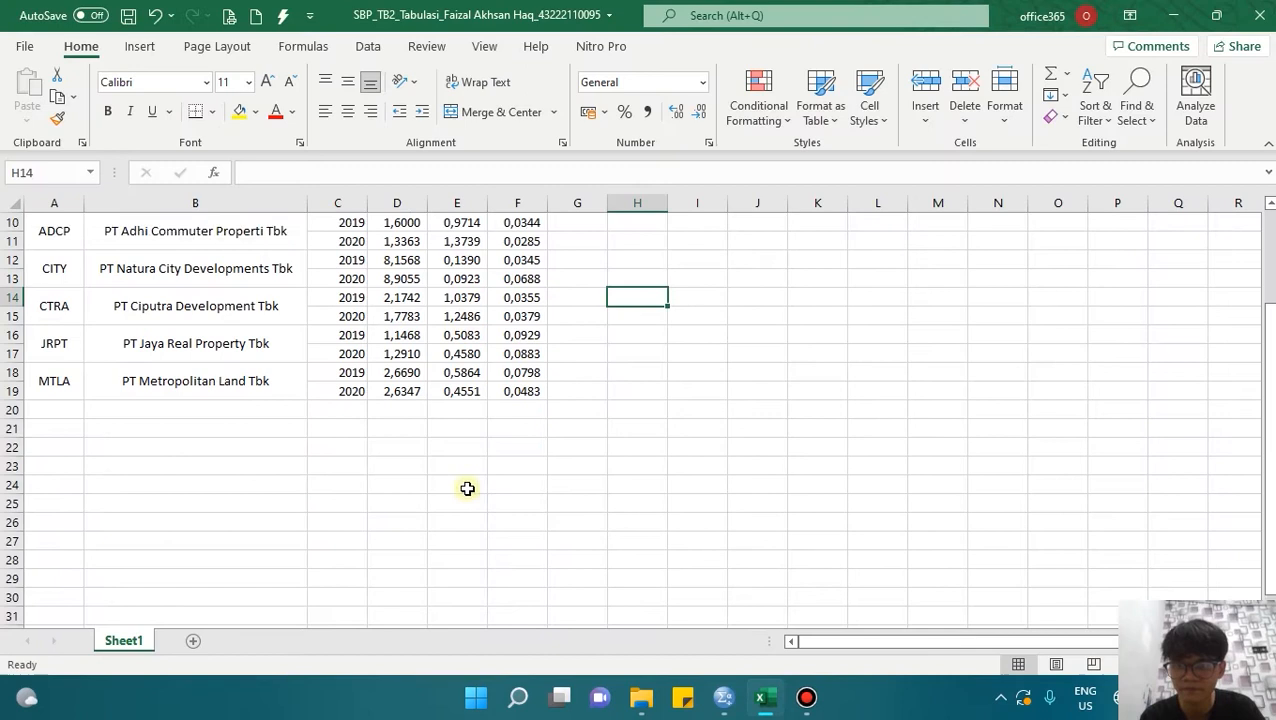
left_click(339, 447)
type("DW")
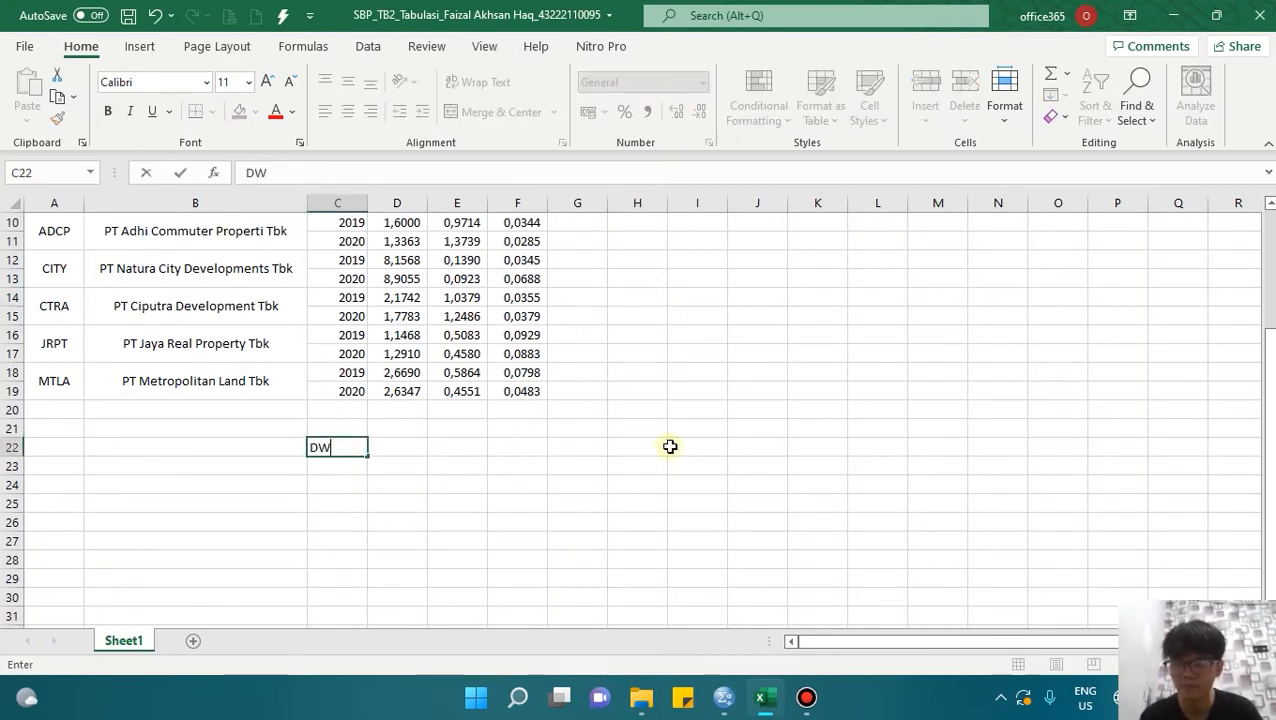
key("Tab")
type("2,")
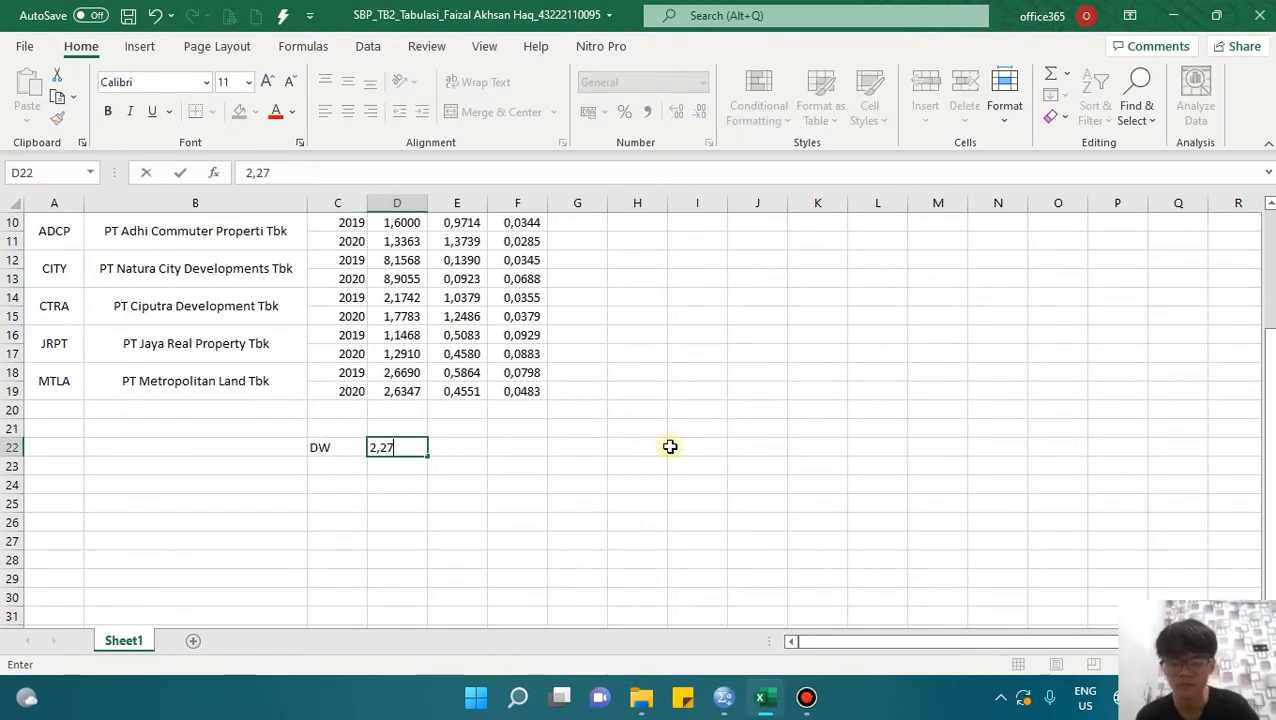
key("Return")
key("Return")
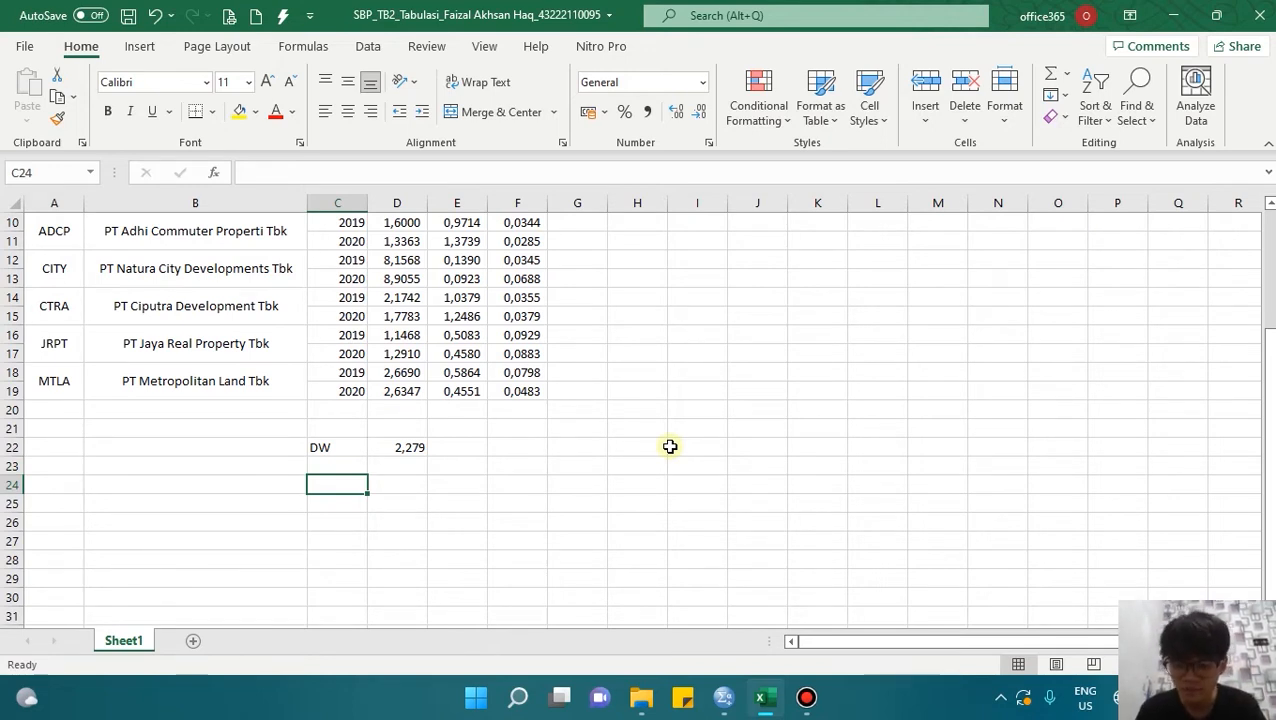
- Enter the no-autocorrelation criterion dU < DW < 4-dU in cell C24
type("dU")
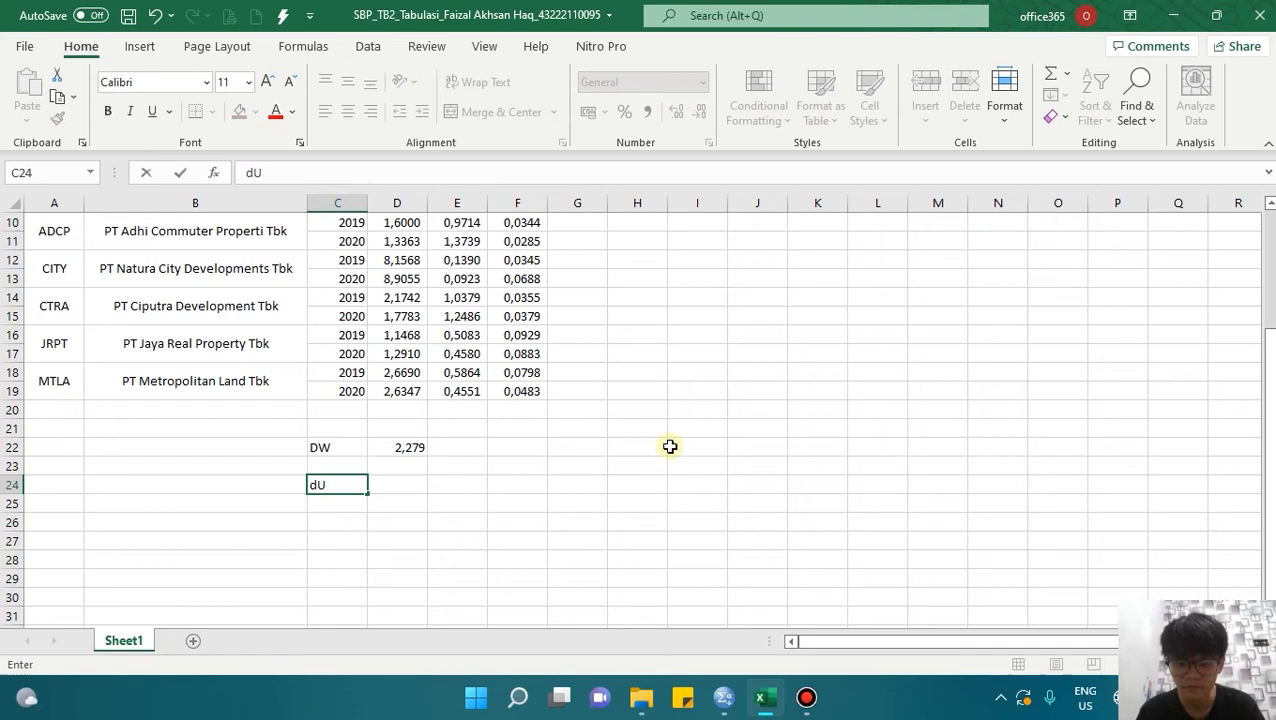
type(" < DW")
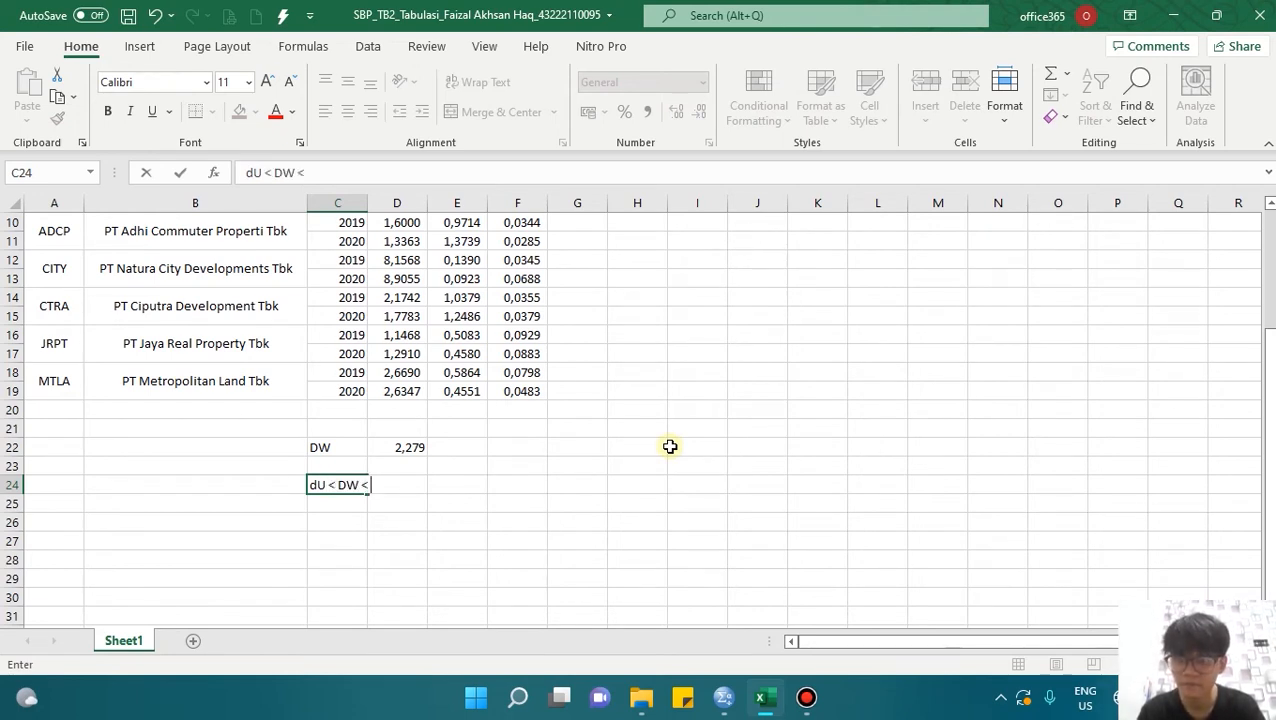
type(" < 4-dU")
key("Return")
key("Return")
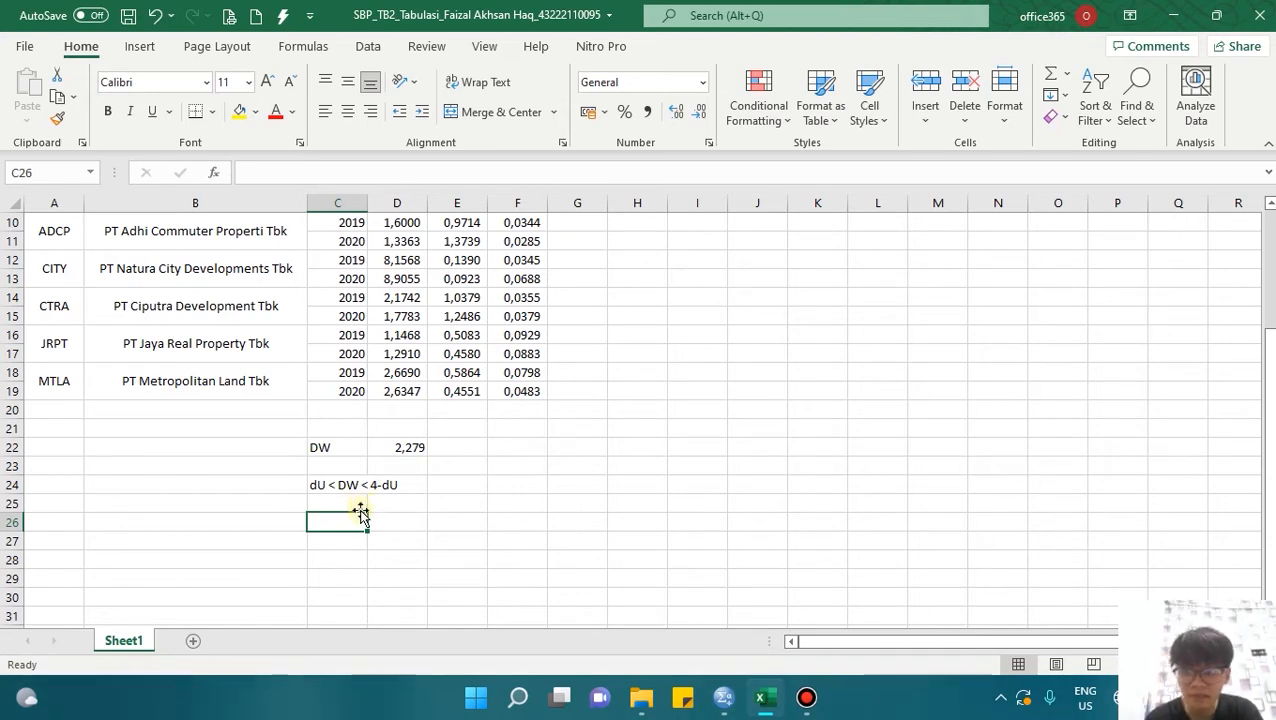
- Count the yearly observations in C10:C19 and enter the label n in C26 with the value 10 in D26
scroll(410, 491, "up", 2)
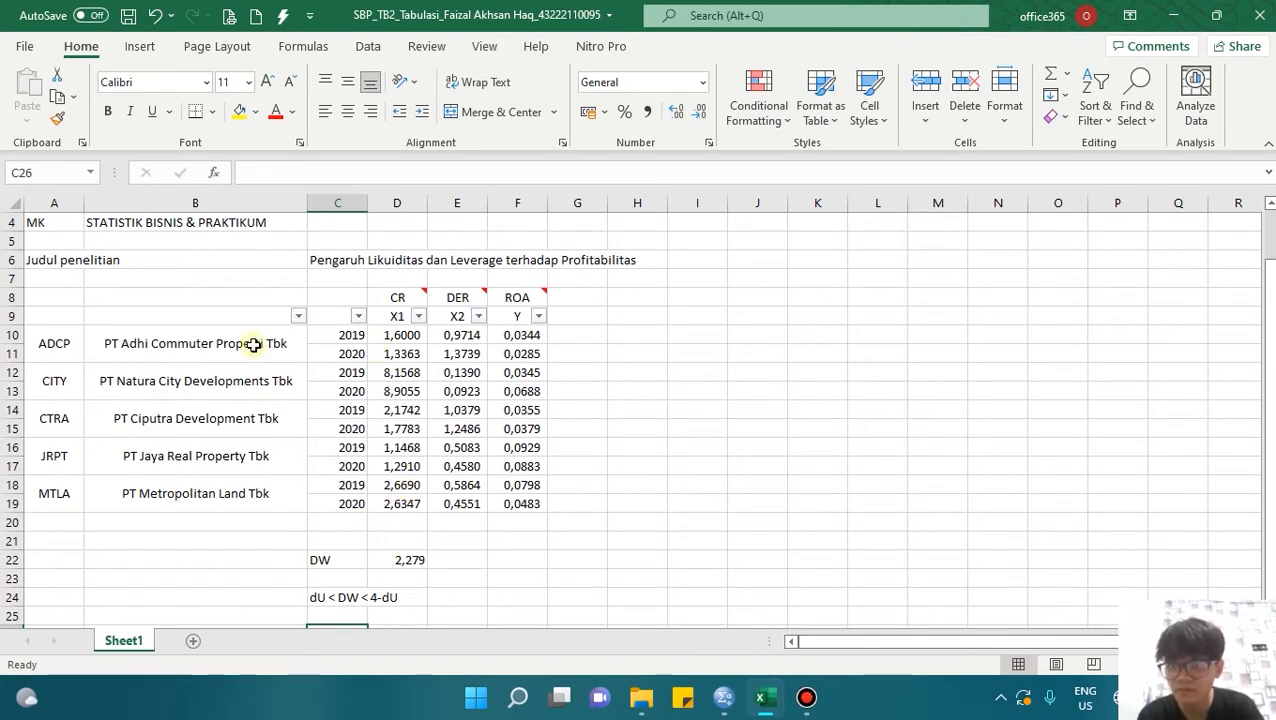
left_click_drag(336, 335, 353, 493)
scroll(404, 481, "down", 3)
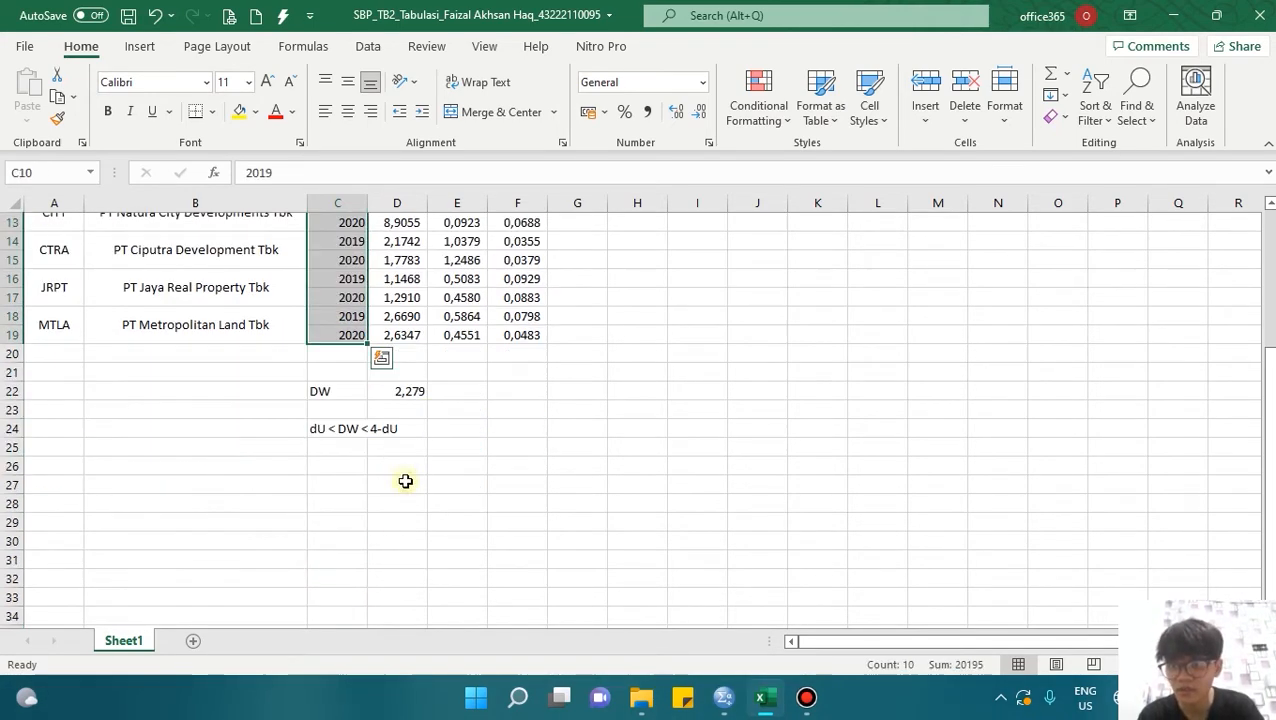
left_click(333, 461)
scroll(543, 438, "up", 1)
type("n")
key("Tab")
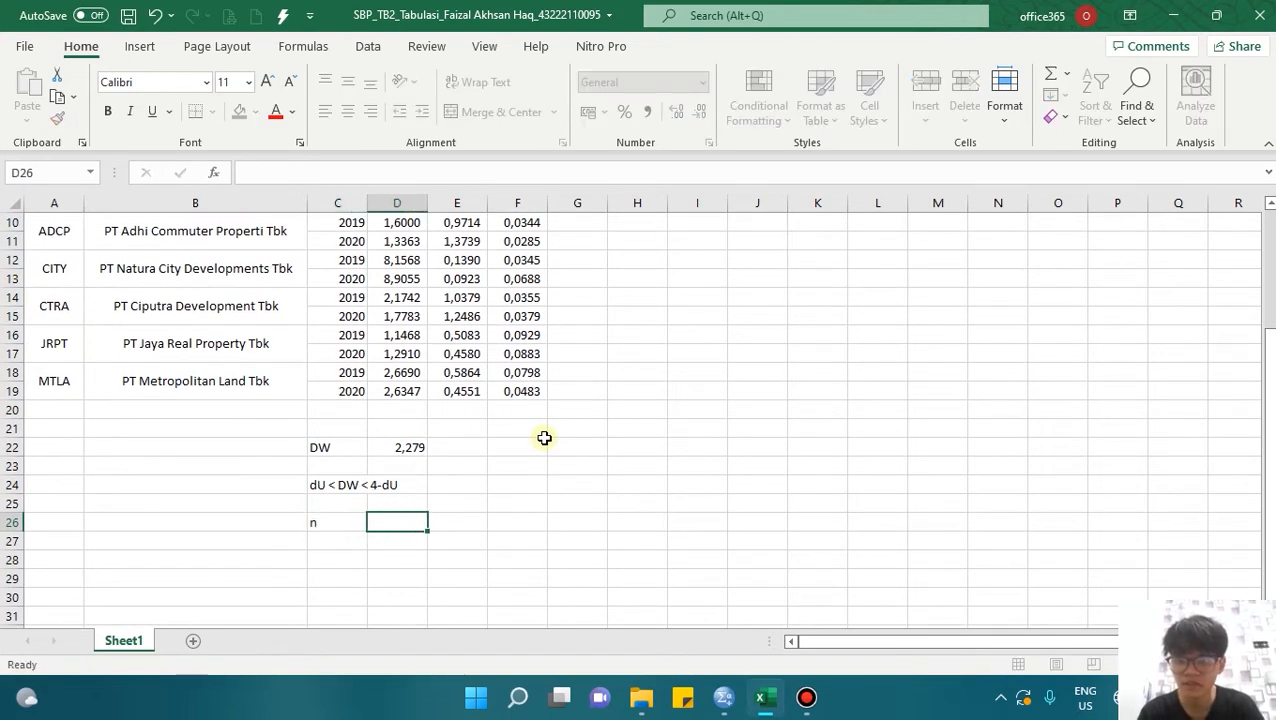
type("10")
key("Return")
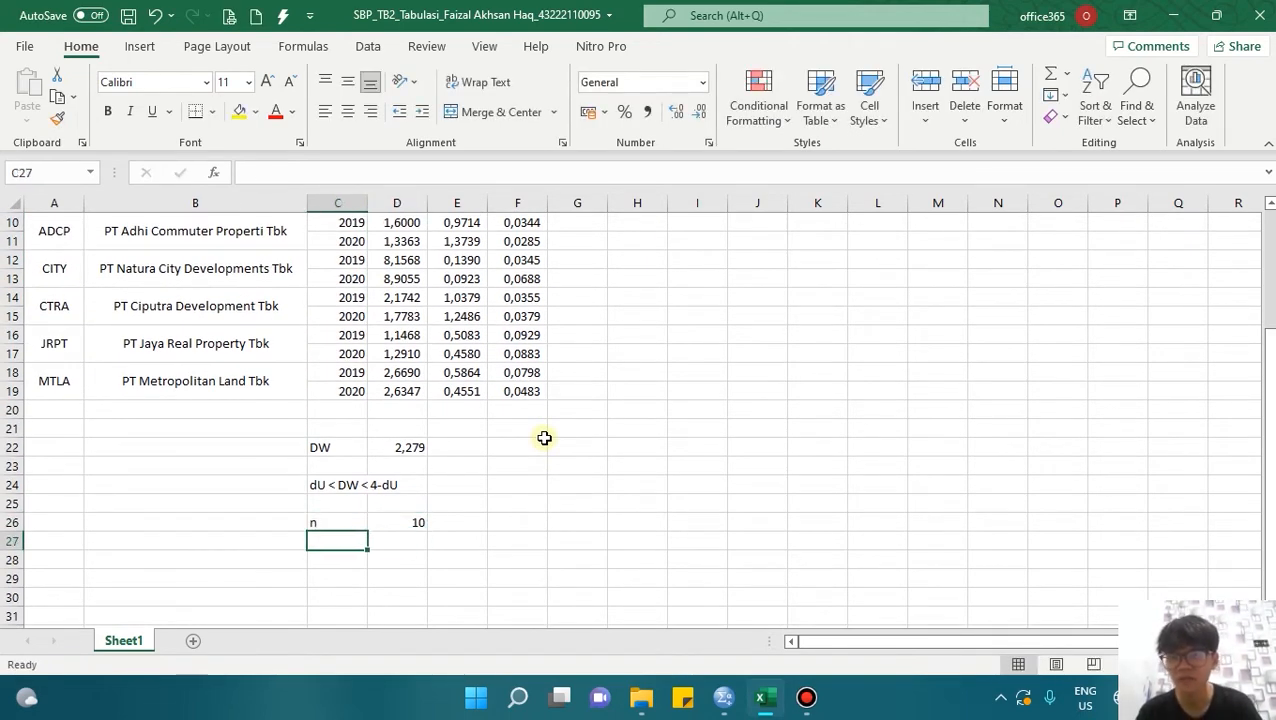
- Check the independent variable columns CR and DER, and enter the label k in C27 with the value 2 in D27
scroll(543, 436, "up", 2)
left_click_drag(397, 317, 461, 497)
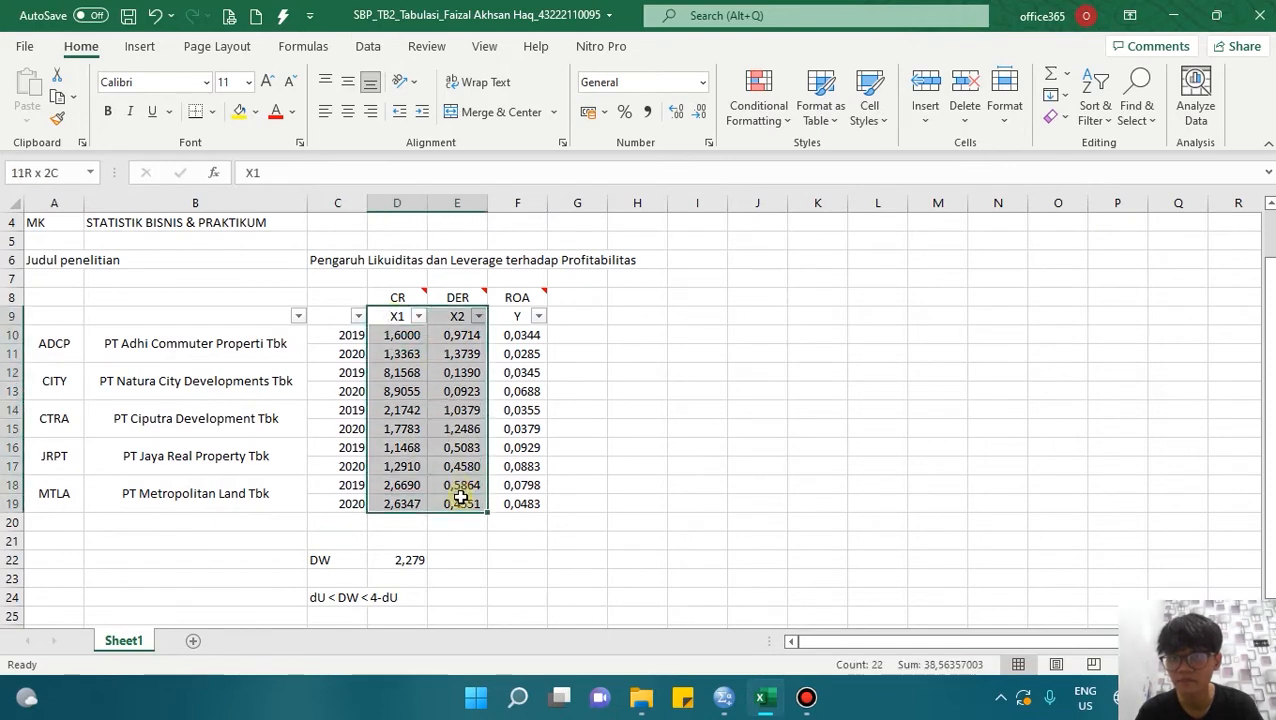
left_click(396, 295)
left_click(456, 296)
scroll(444, 374, "down", 2)
scroll(444, 374, "down", 1)
left_click(355, 485)
type("K")
key("Tab")
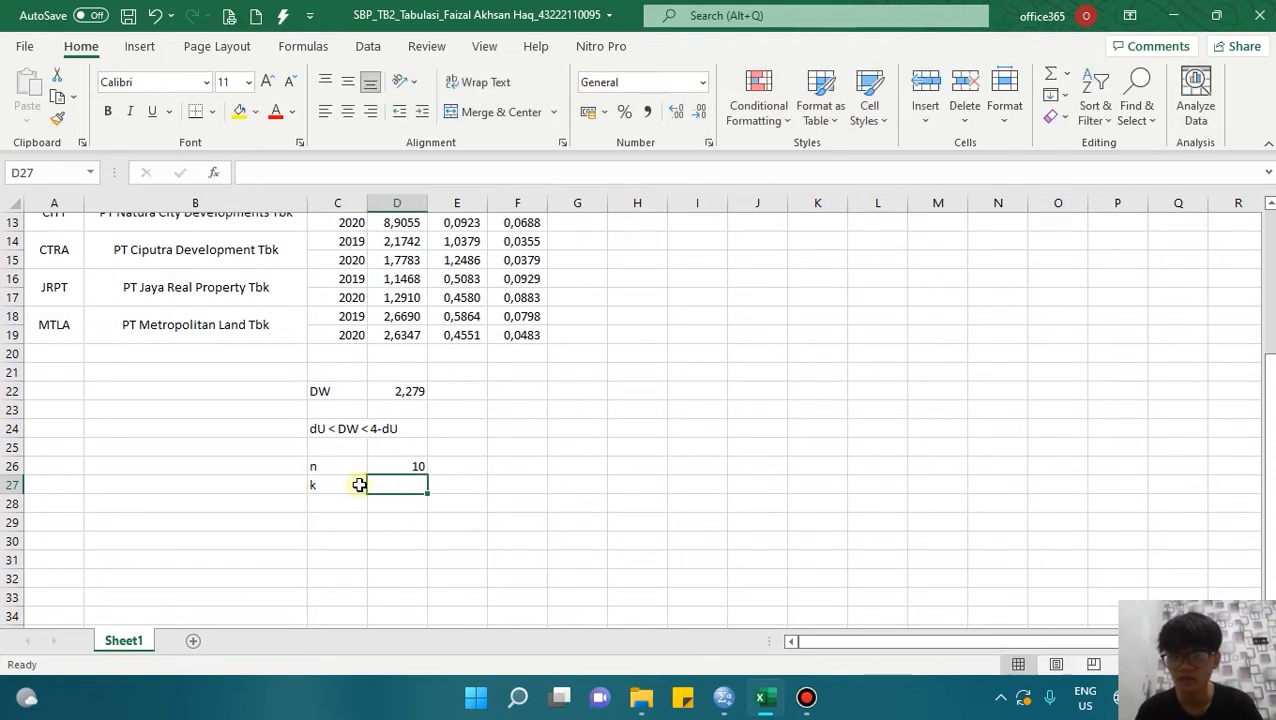
type("2")
key("Return")
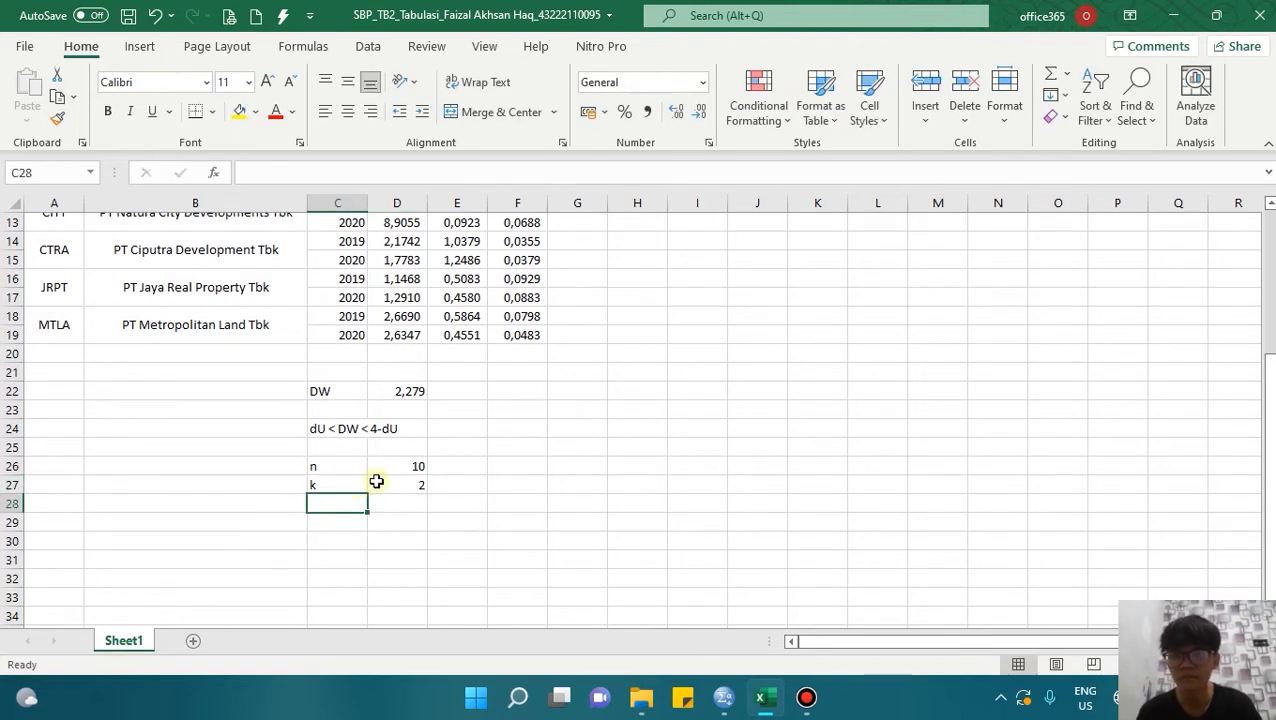
left_click(493, 462)
left_click(562, 505)
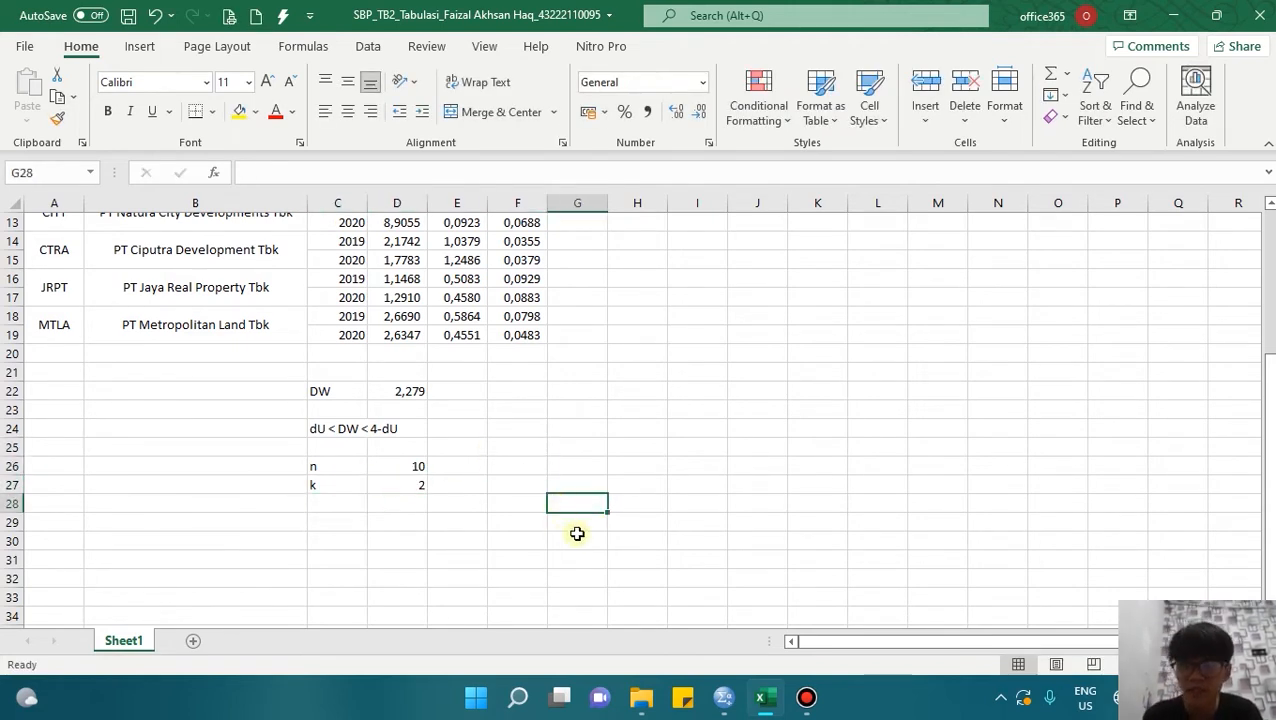
- Open the tabel-dw PDF from the TB2 folder in Chrome and go to the α = 5% Durbin-Watson table on page 2
left_click(641, 697)
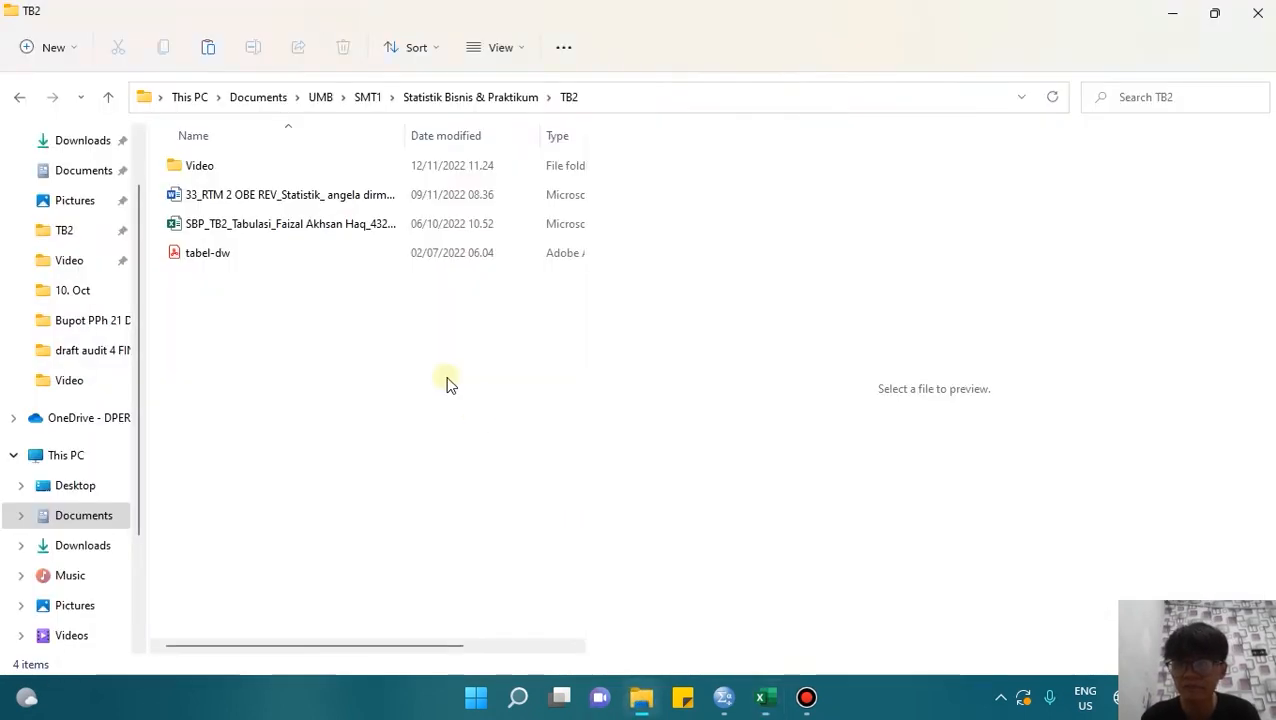
right_click(208, 262)
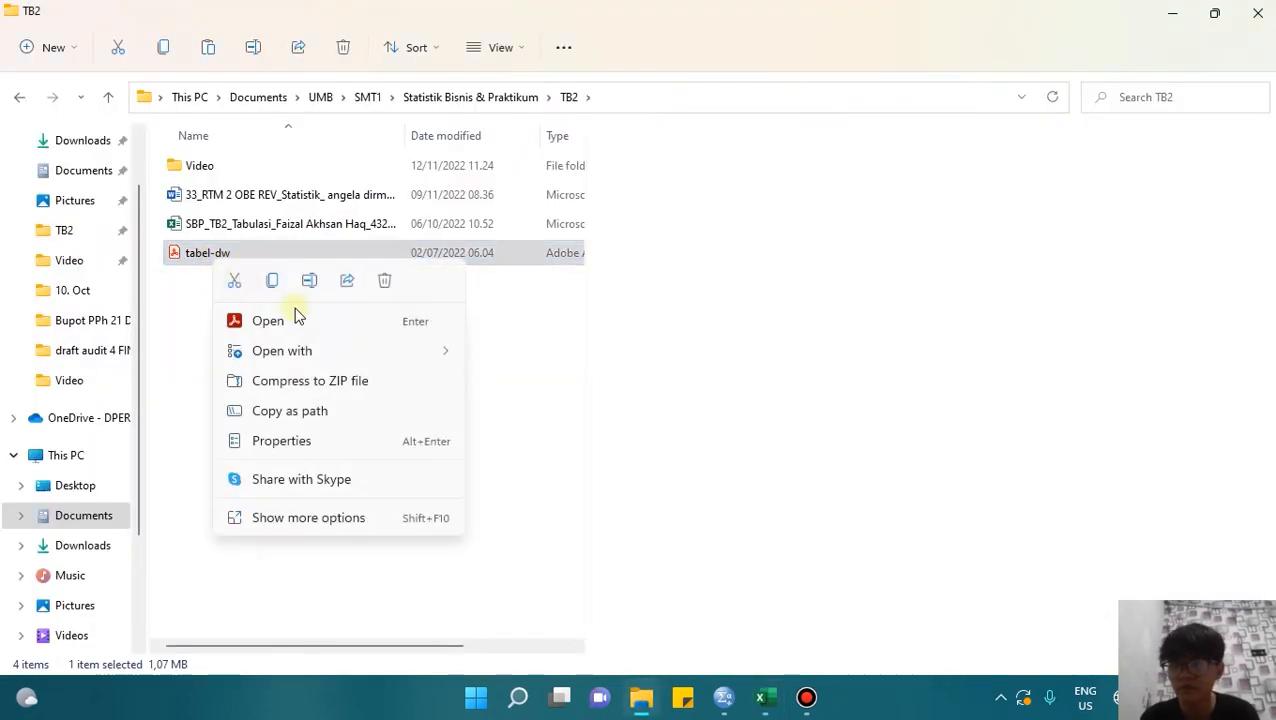
mouse_move(310, 358)
left_click(513, 412)
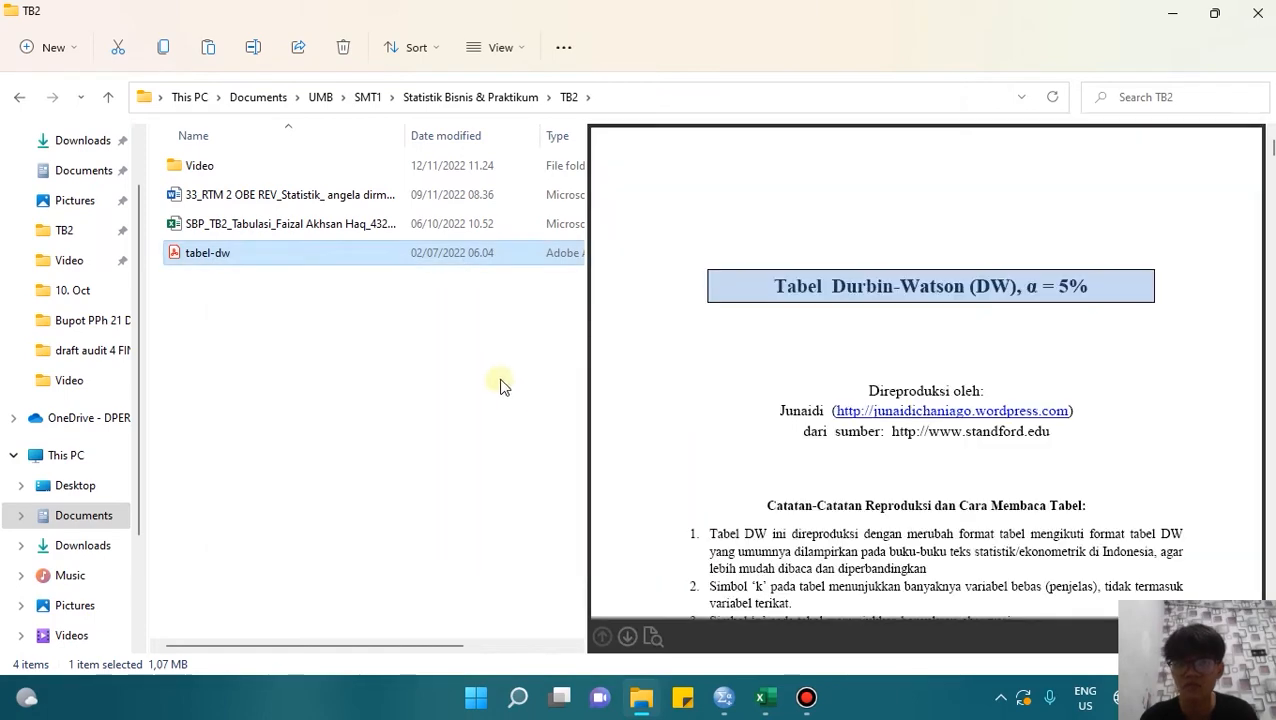
scroll(507, 395, "down", 5)
scroll(506, 394, "down", 5)
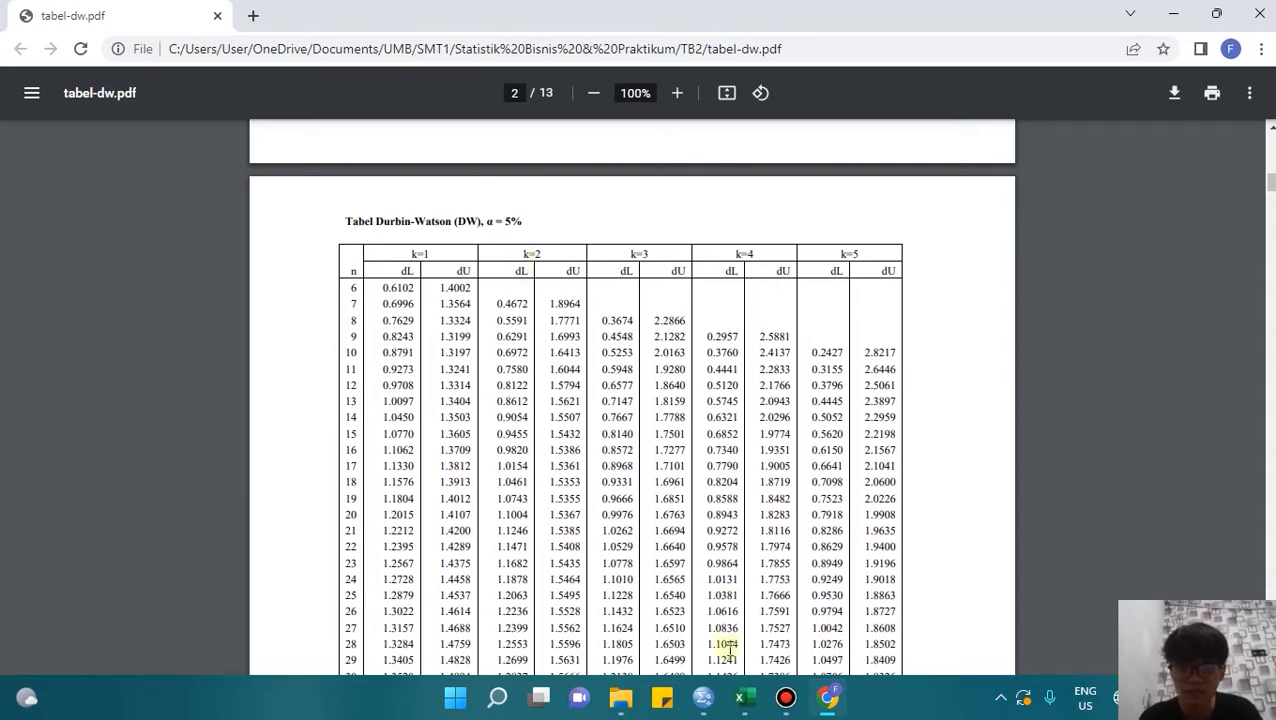
- Check the n and k entries in the Excel workbook and return to the Durbin-Watson table
mouse_move(745, 697)
left_click(748, 672)
left_click(347, 488)
left_click_drag(369, 486, 419, 466)
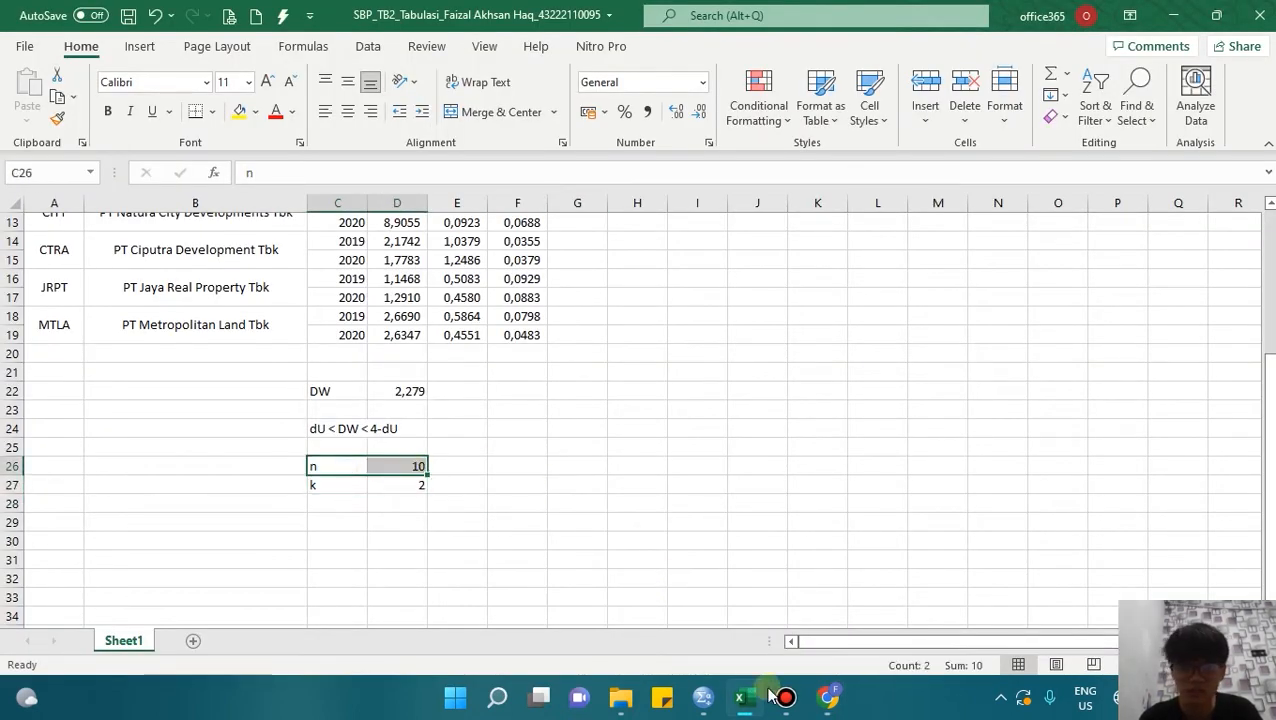
left_click(828, 697)
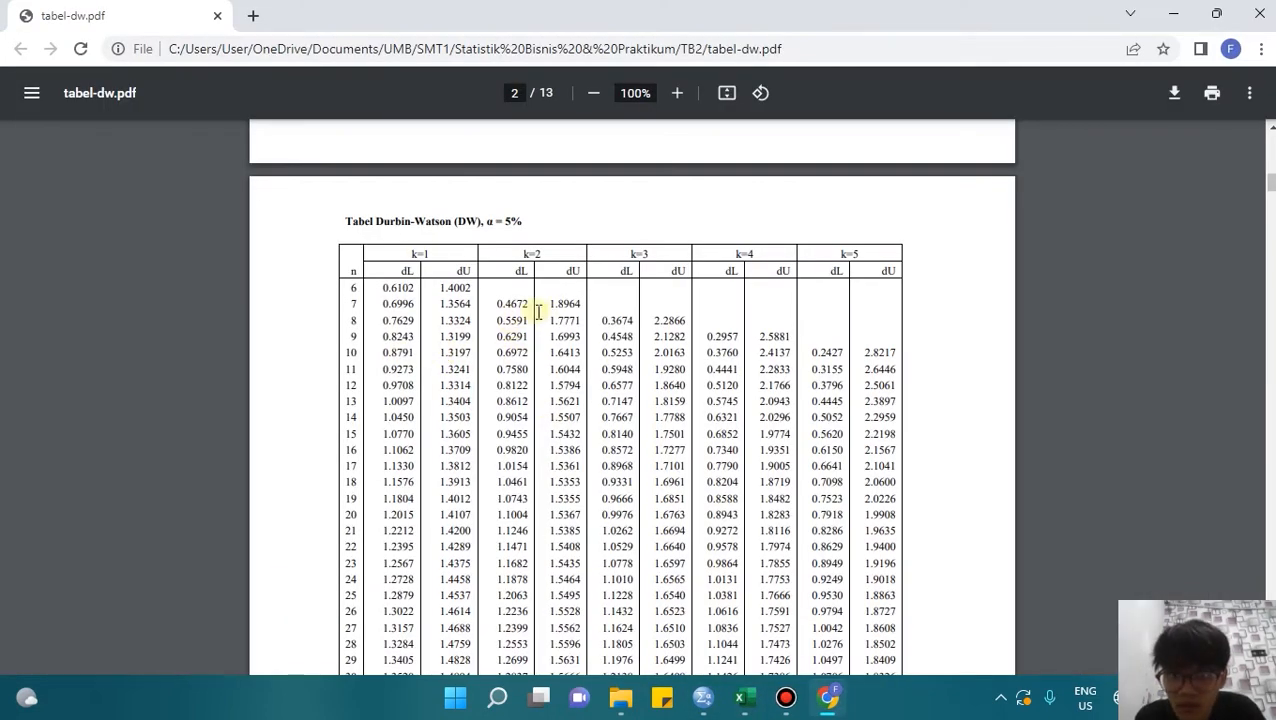
- Look up the dU value for k=2 and n=10 in the Durbin-Watson table and copy it
left_click_drag(518, 252, 552, 252)
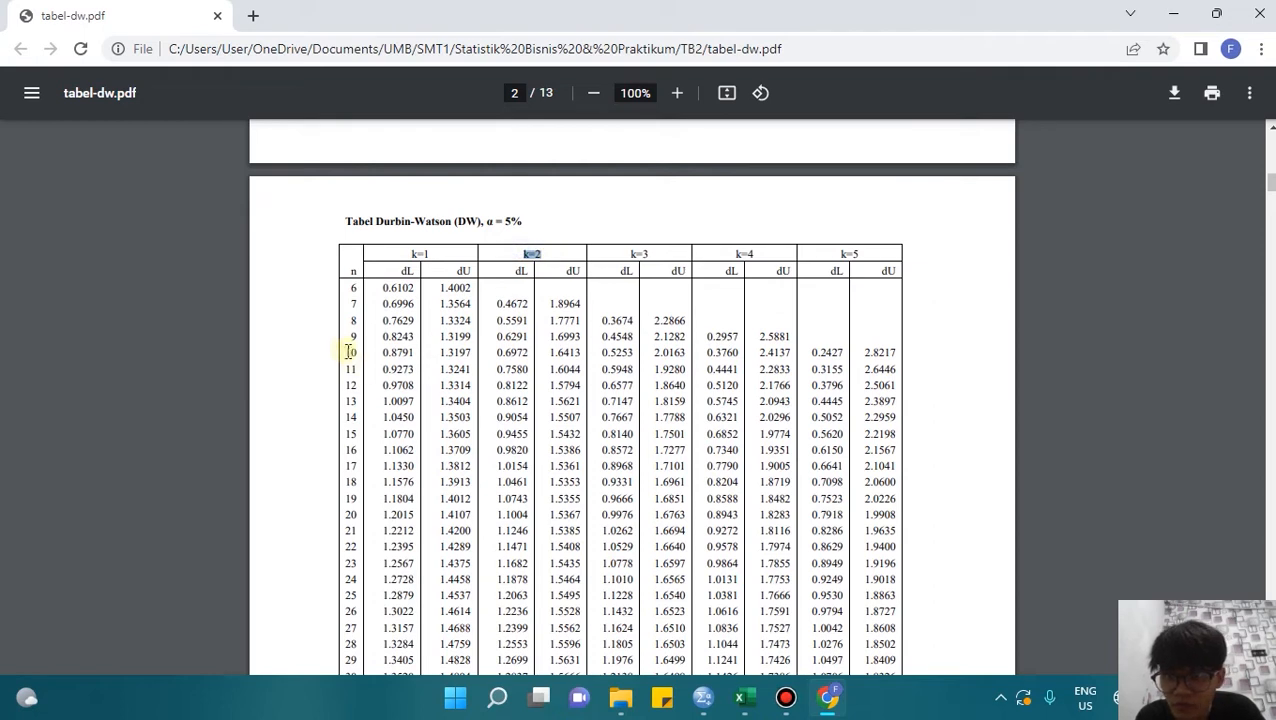
left_click_drag(398, 347, 592, 360)
double_click(555, 352)
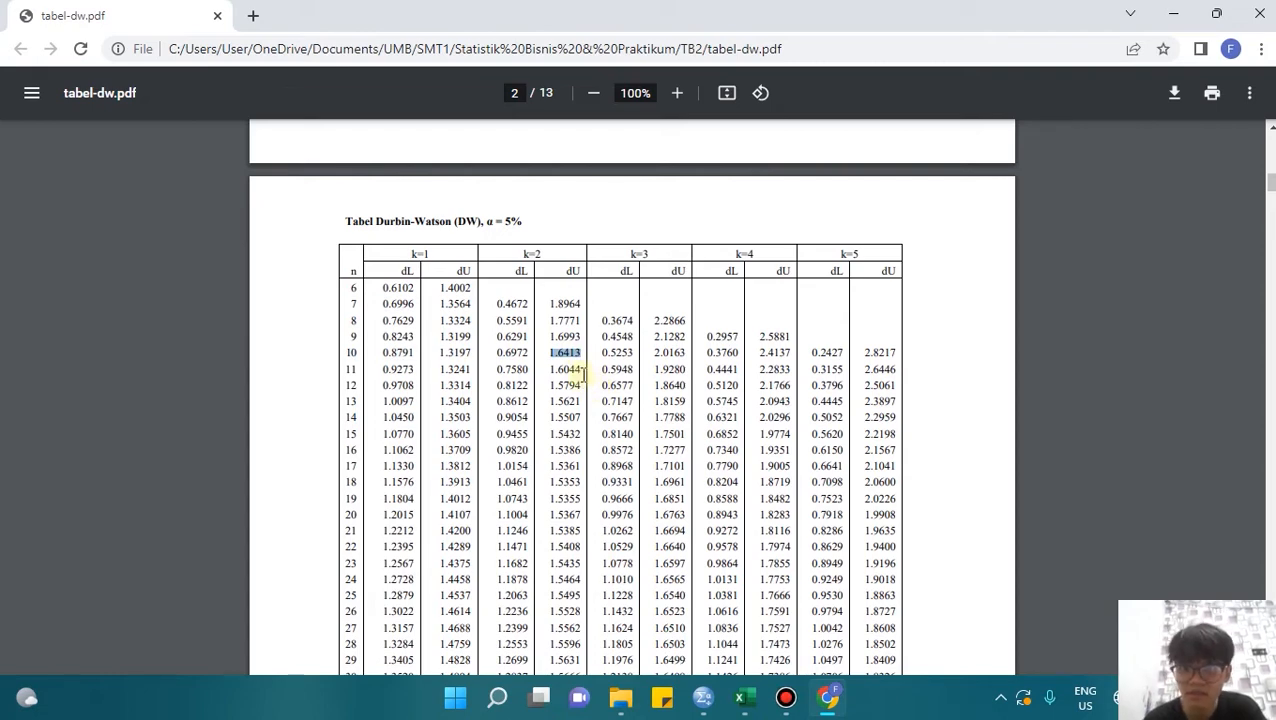
right_click(575, 347)
left_click(557, 356)
left_click_drag(547, 354, 590, 354)
key("ctrl+c")
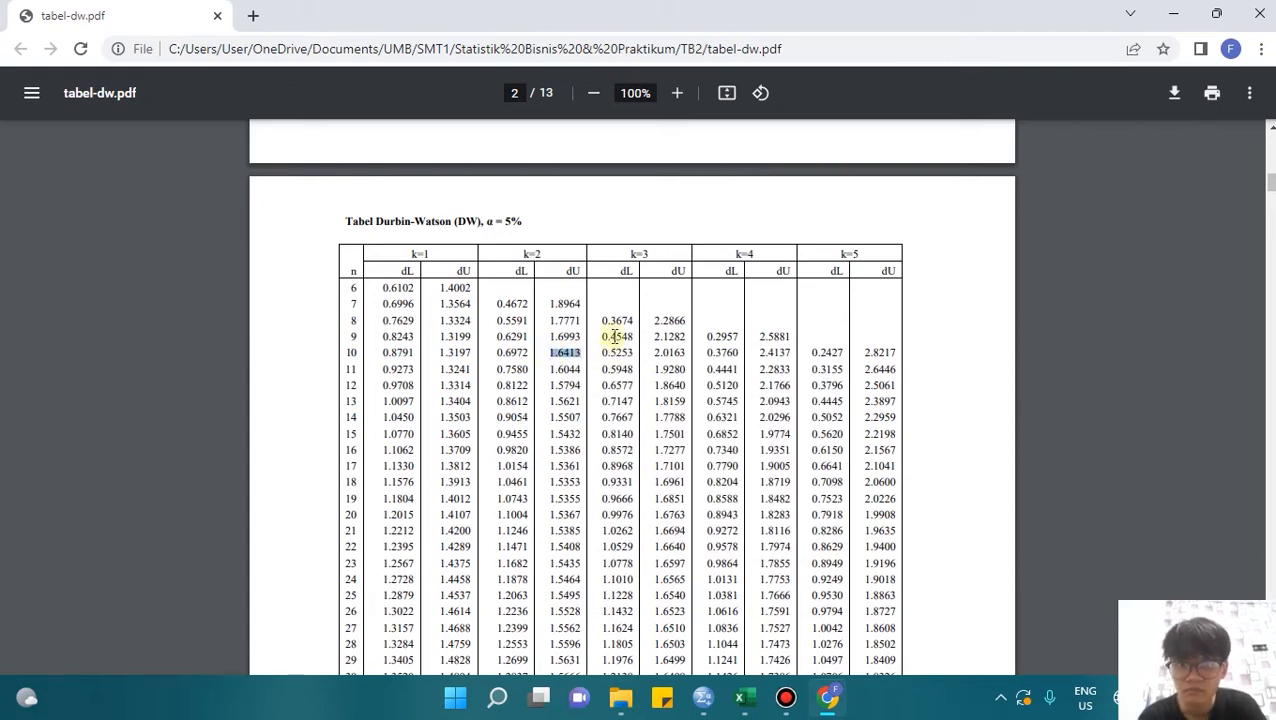
- Switch to the Excel workbook, enter the label dU in F22 and paste 1.6413 into G22
left_click(745, 697)
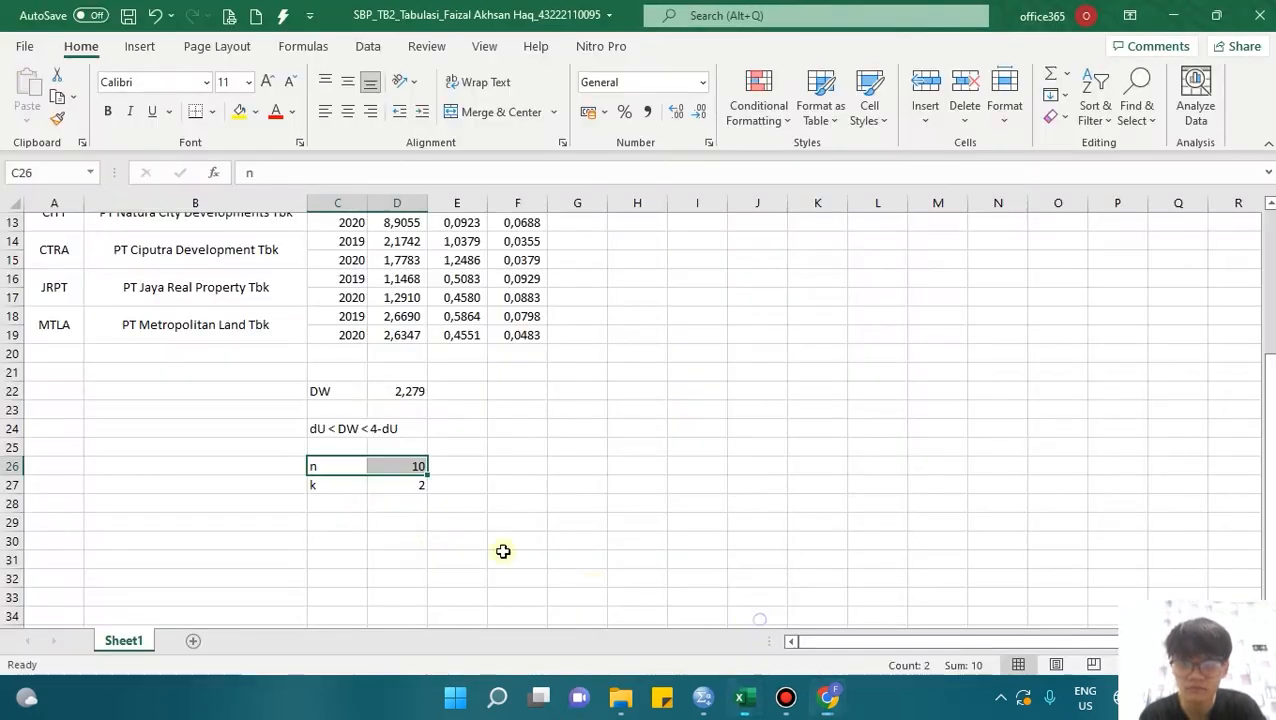
left_click(532, 392)
type("dU")
key("Tab")
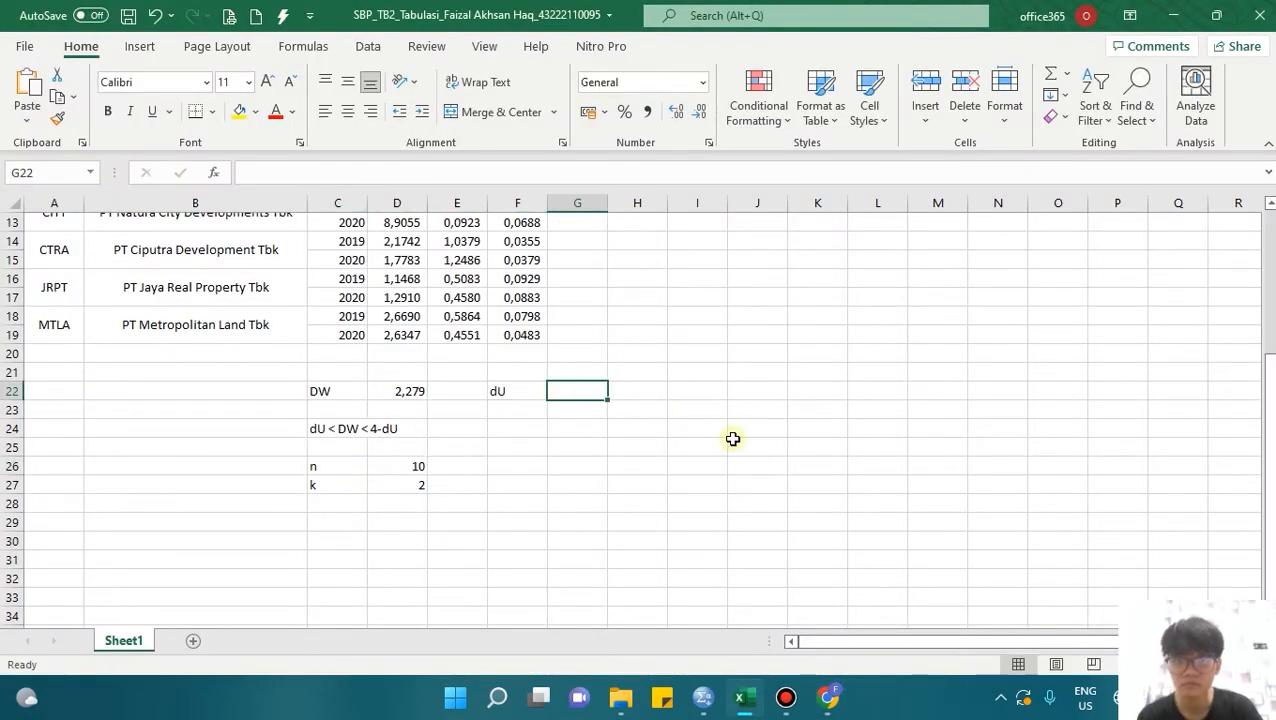
left_click(419, 175)
key("ctrl+v")
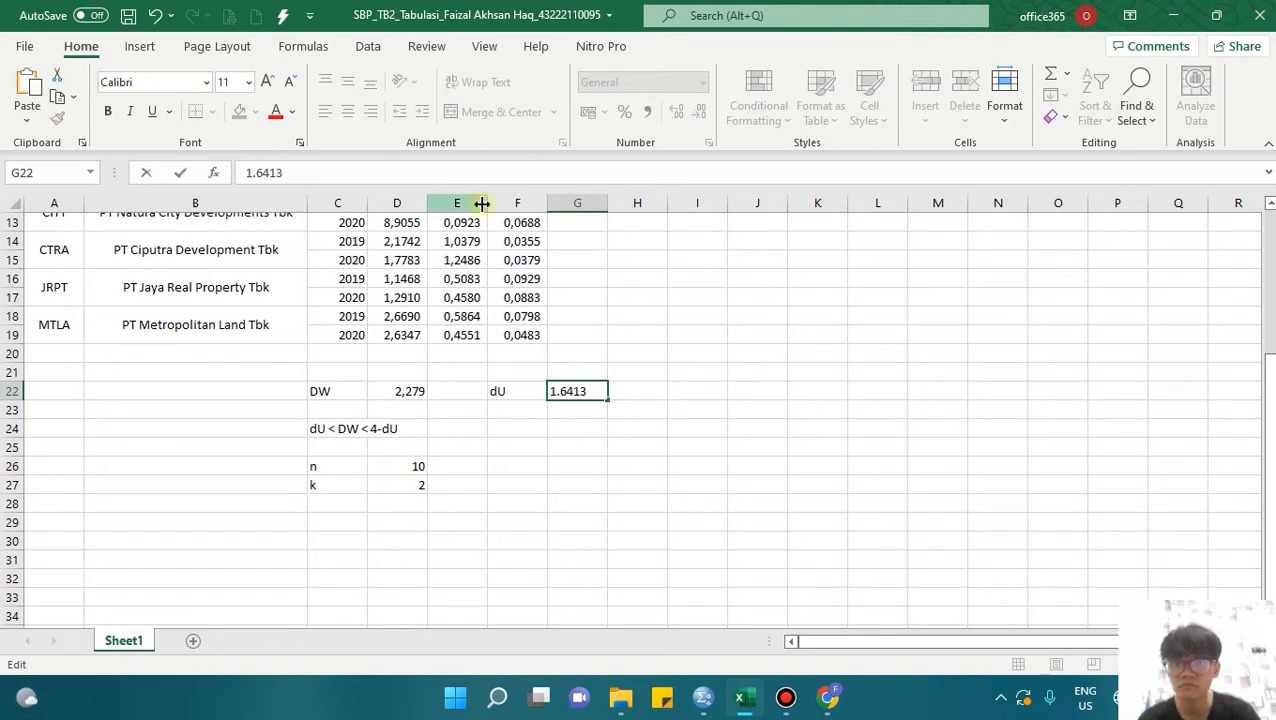
key("Return")
key("Up")
key("Right")
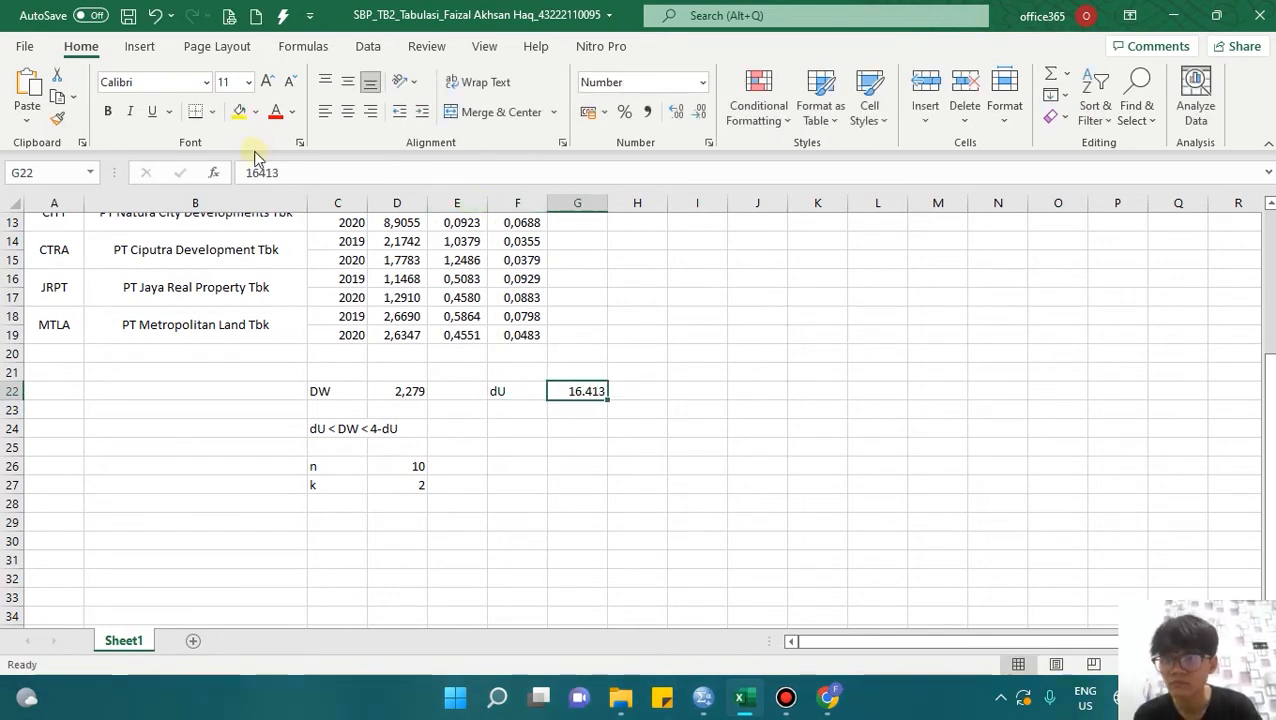
- Correct the dU value in G22 to 1,6413 with a decimal comma and set its number format to General
left_click(253, 172)
type(",")
key("ctrl+Return")
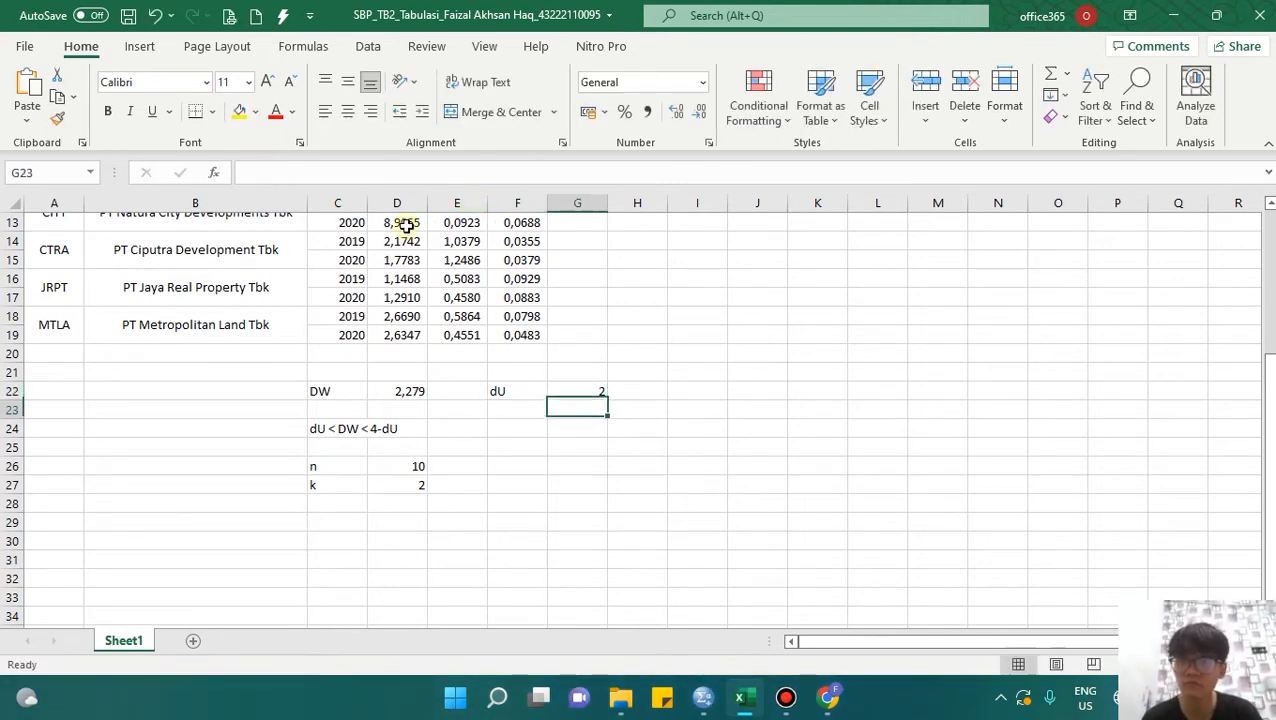
left_click(704, 84)
left_click(690, 108)
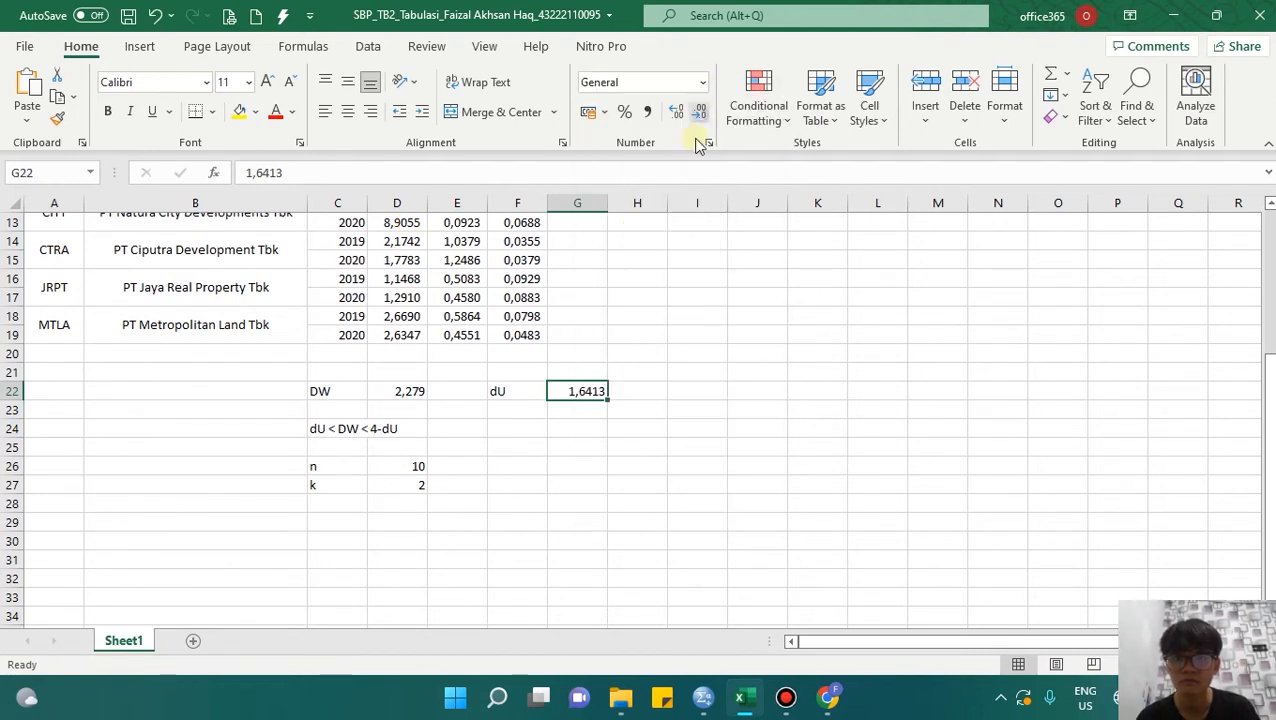
- Move the criterion, n and k block down to start at C27, and move the dU label and value to C23:D23
left_click_drag(333, 427, 395, 570)
left_click_drag(521, 394, 451, 435)
scroll(451, 435, "down", 1)
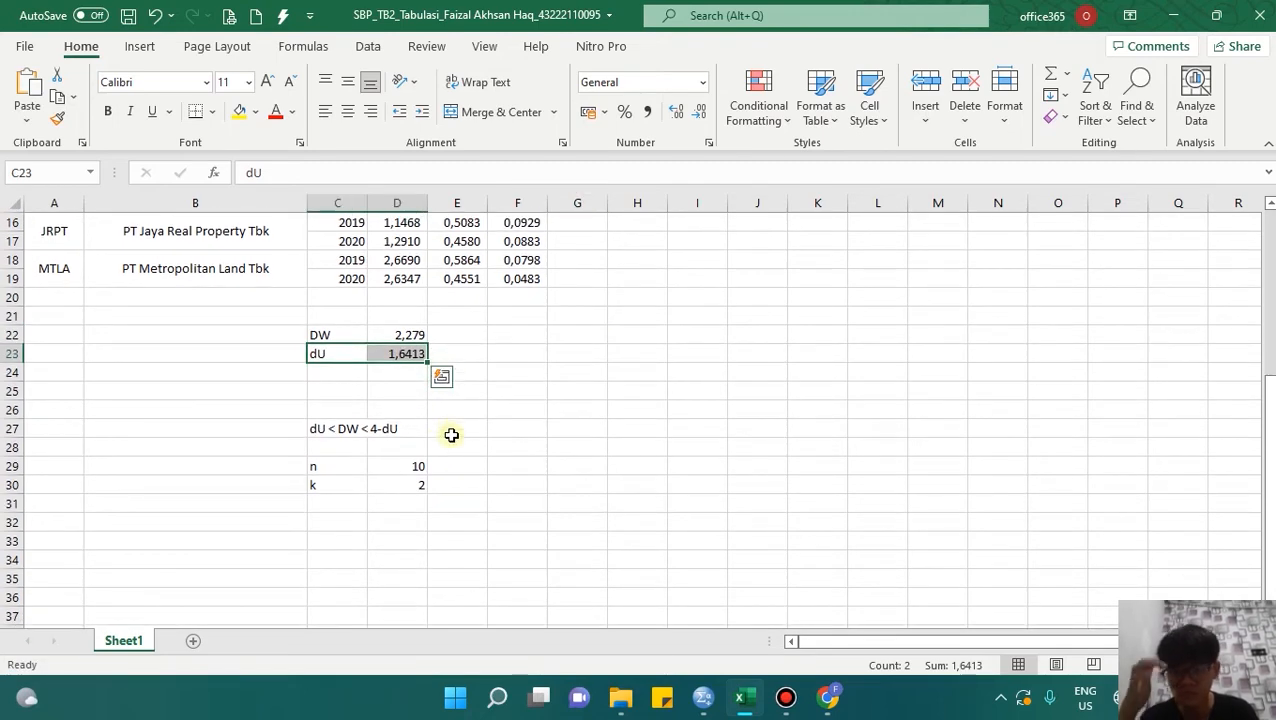
- Write out the criterion in row 32, with 1,6413 in C32, < in D32, 2,279 in E32 and < in F32
left_click(336, 521)
left_click(331, 432)
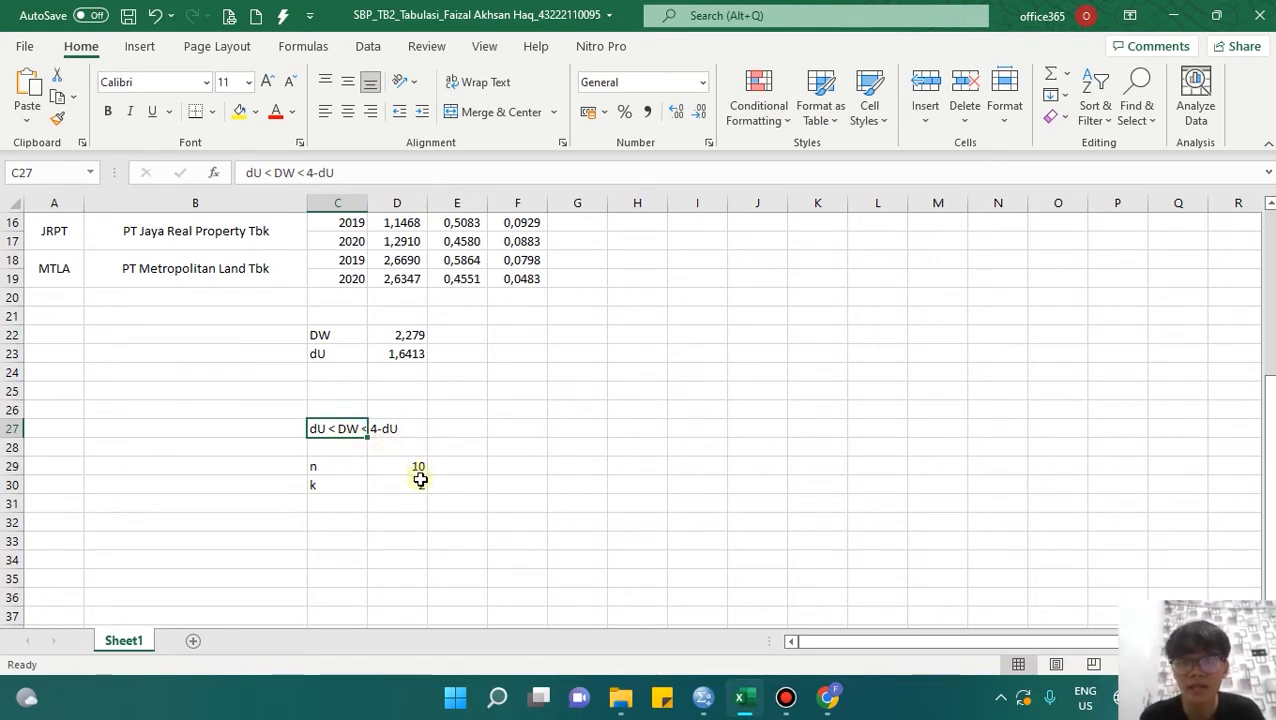
left_click(320, 520)
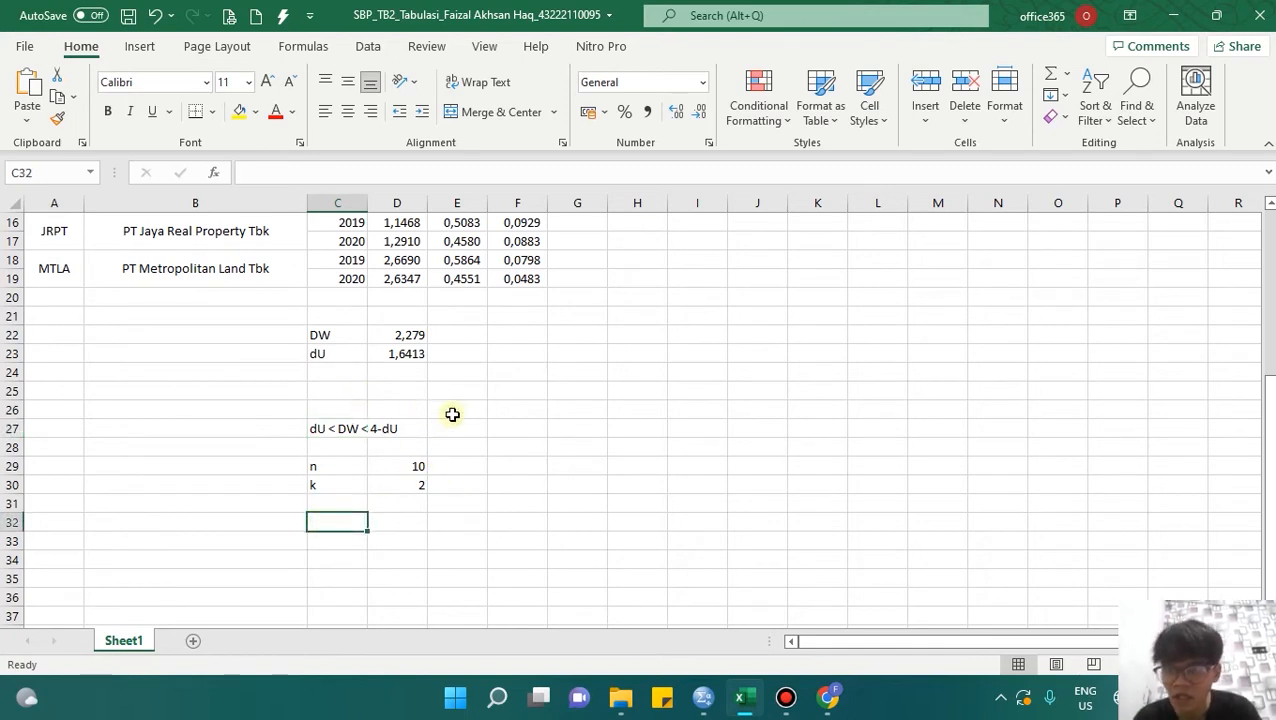
type("1,6413")
key("Tab")
type("<")
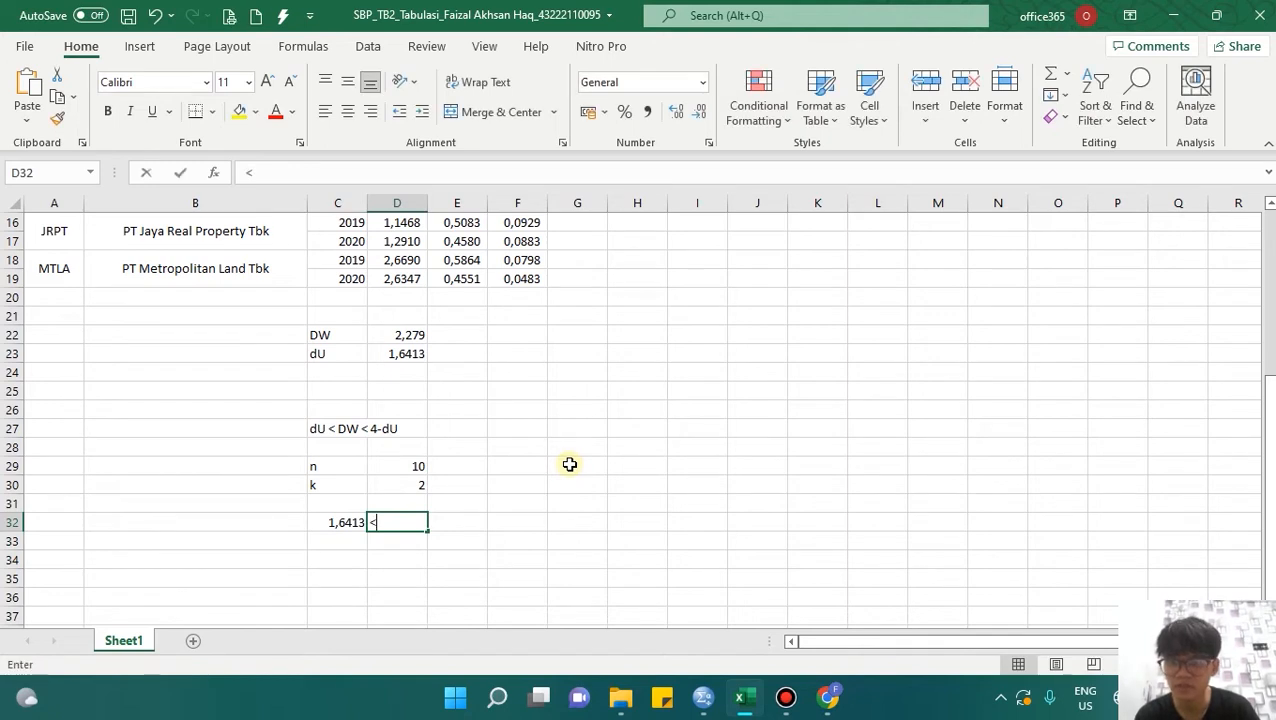
key("Tab")
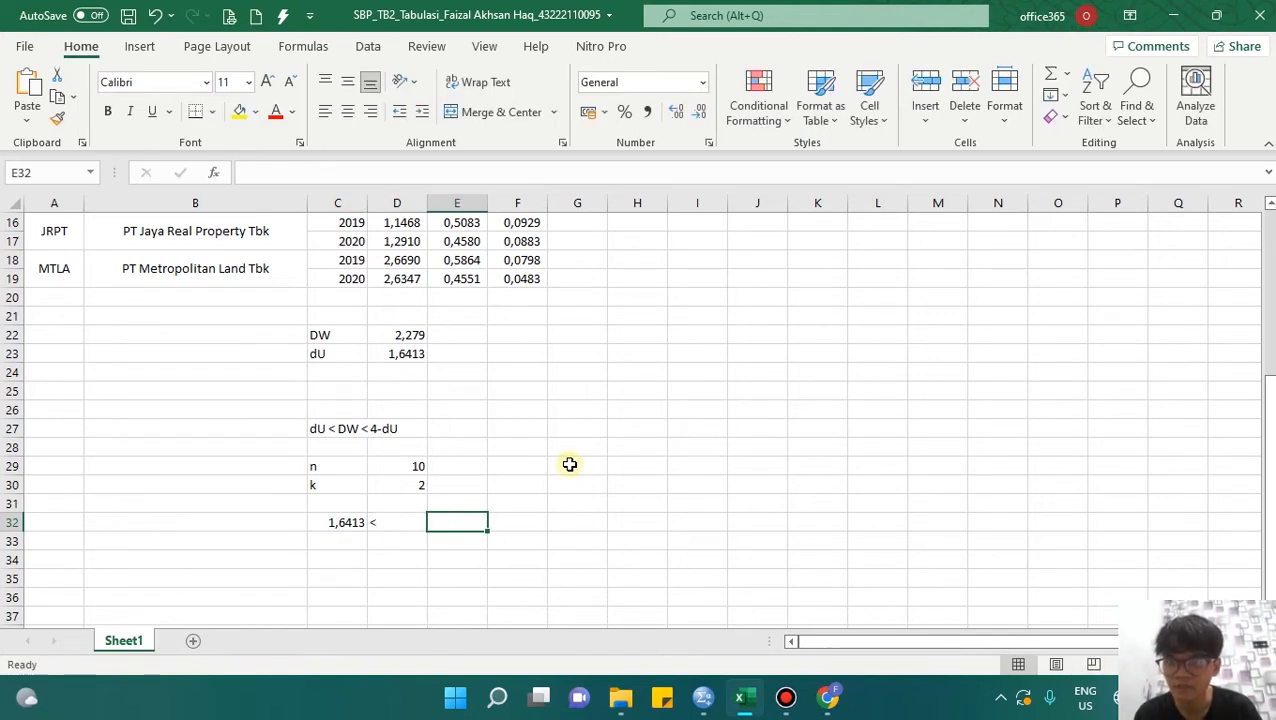
type("2,279")
key("Tab")
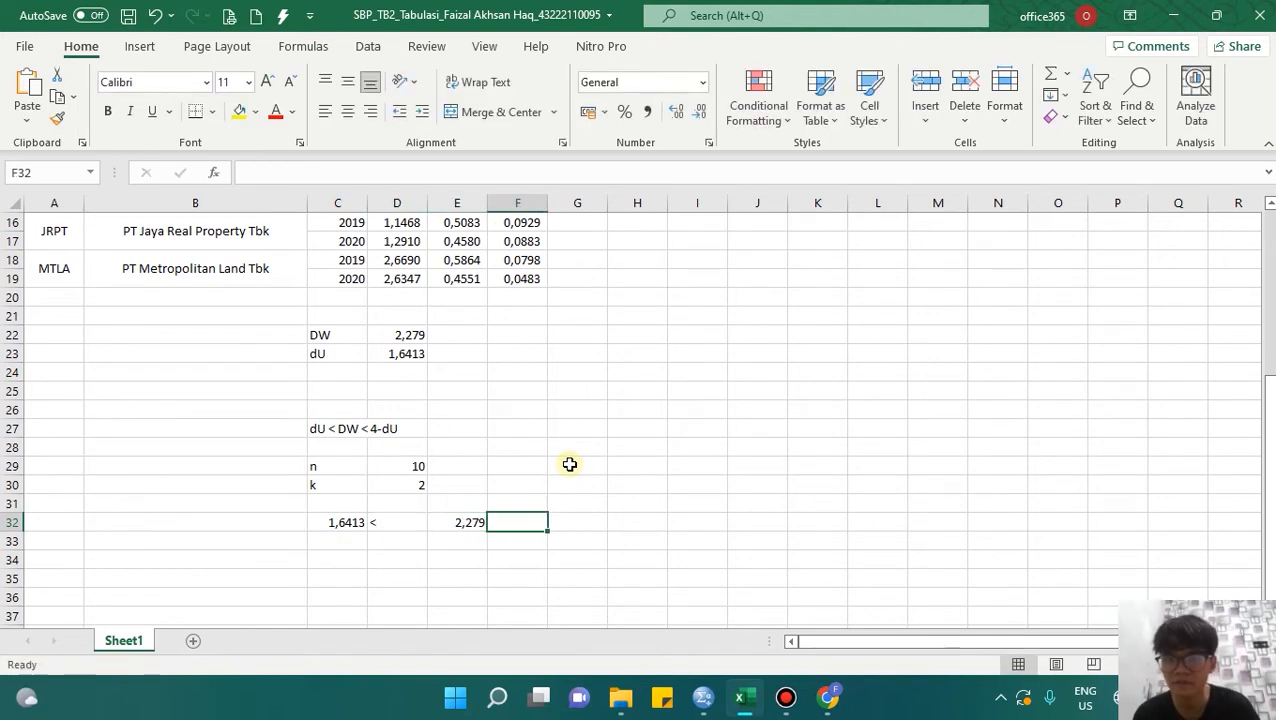
type("<")
key("Tab")
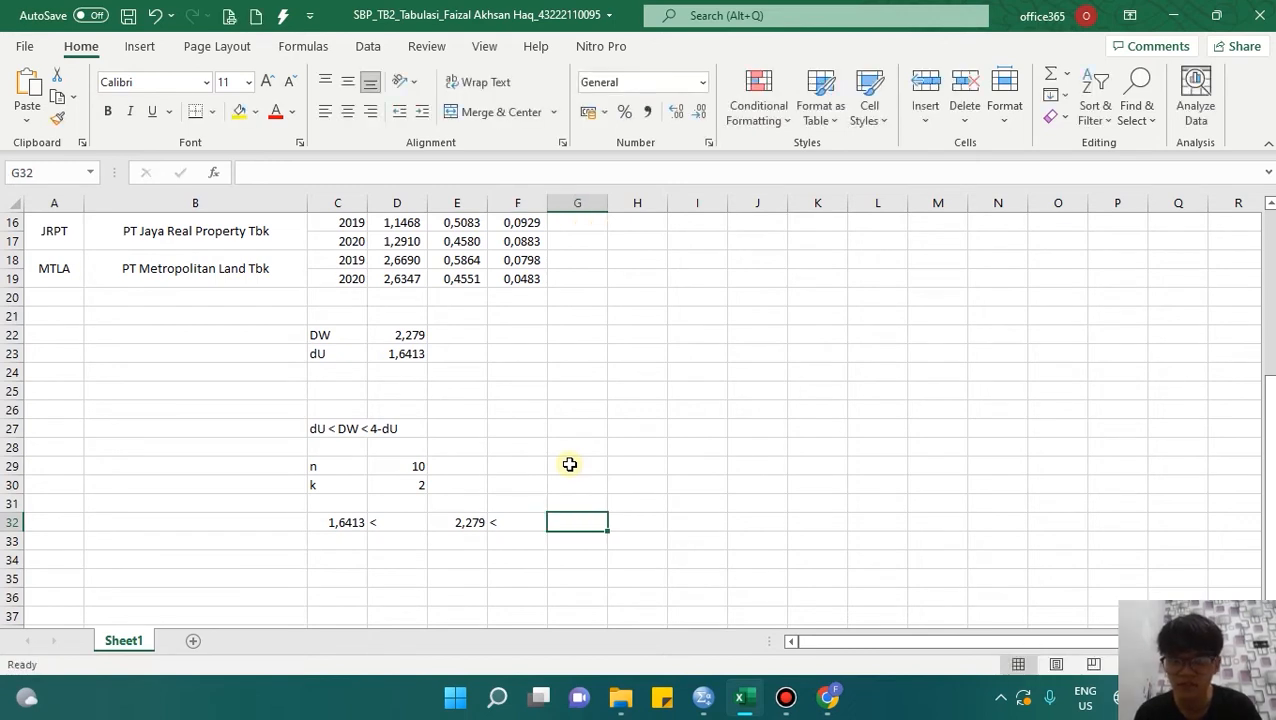
- Calculate 4-dU in G32 with the formula =4-D23 and centre the contents of C32:G32
type("=4-")
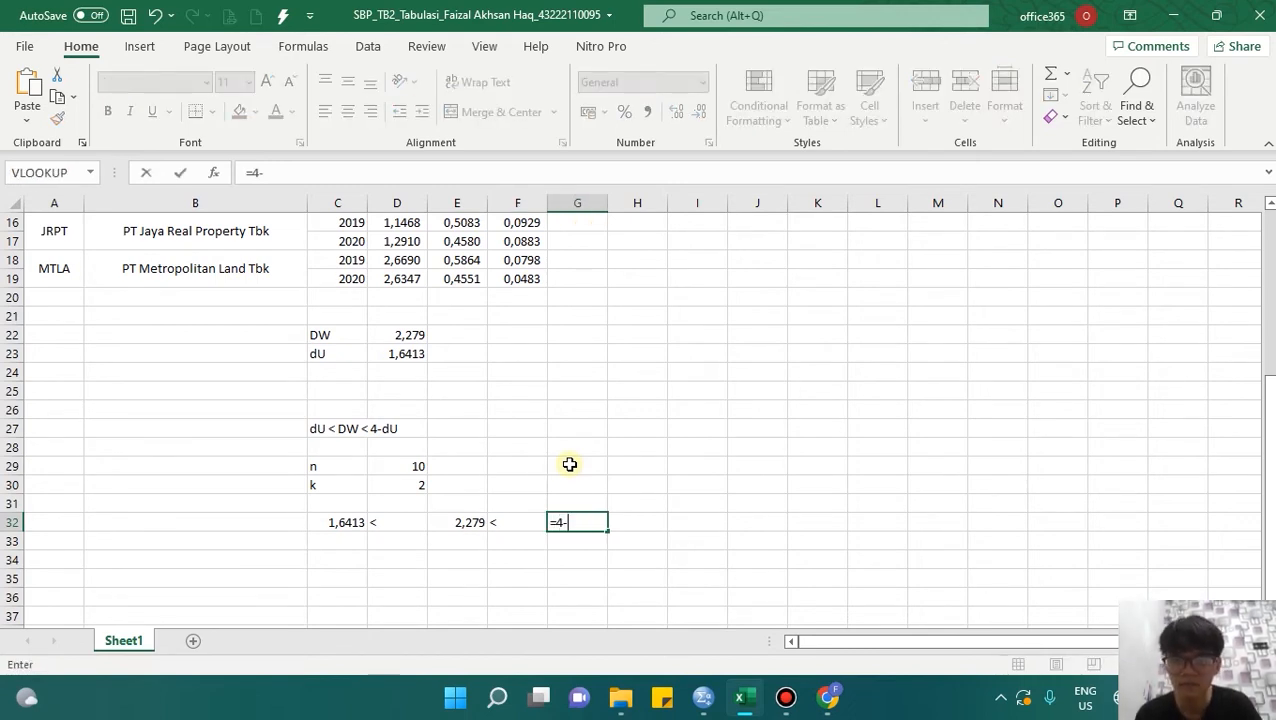
left_click(412, 354)
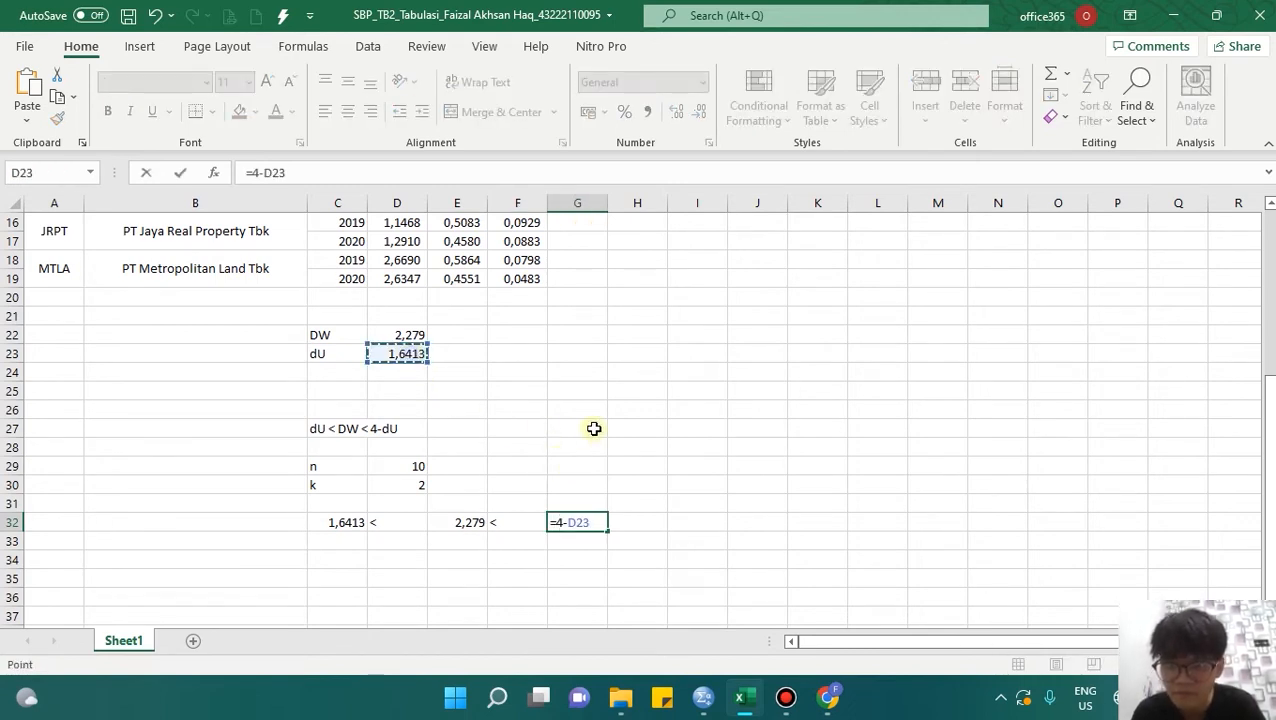
key("Return")
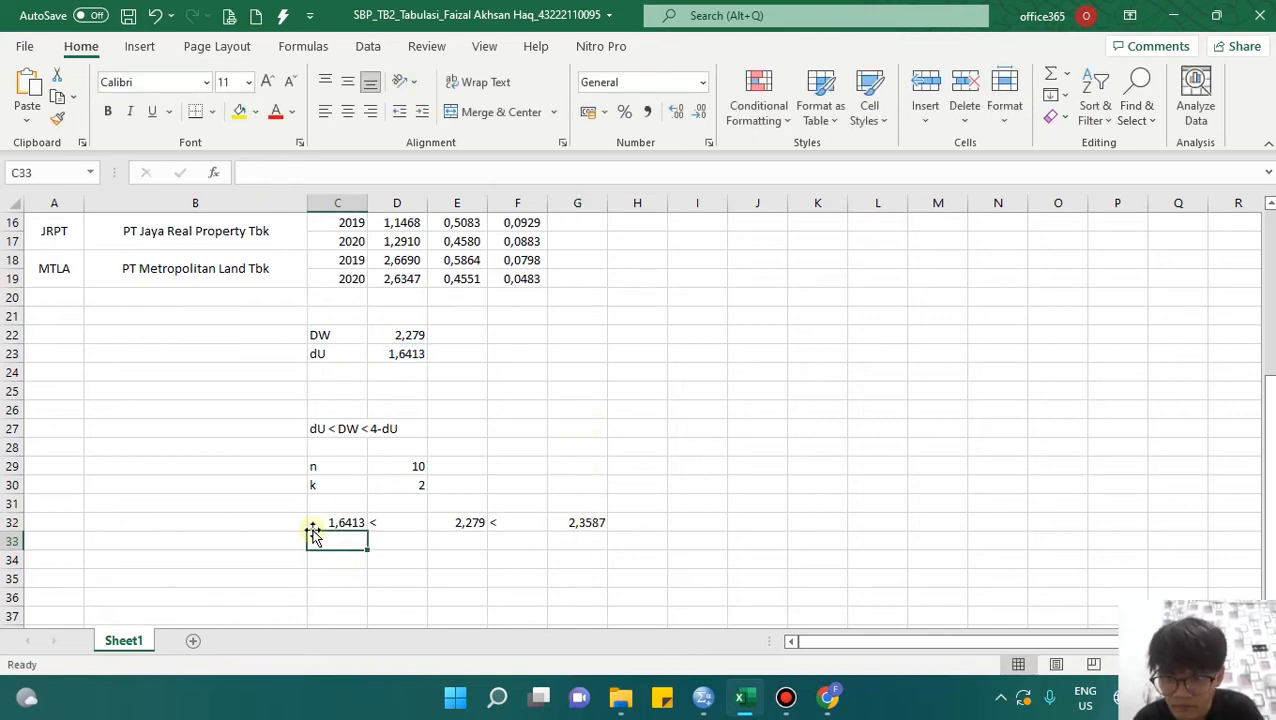
left_click_drag(336, 523, 585, 527)
left_click(347, 111)
left_click(501, 567)
- Compare dU, DW and 4-dU in C32:G32 against the criterion, and review the CR and DER columns
left_click(358, 525)
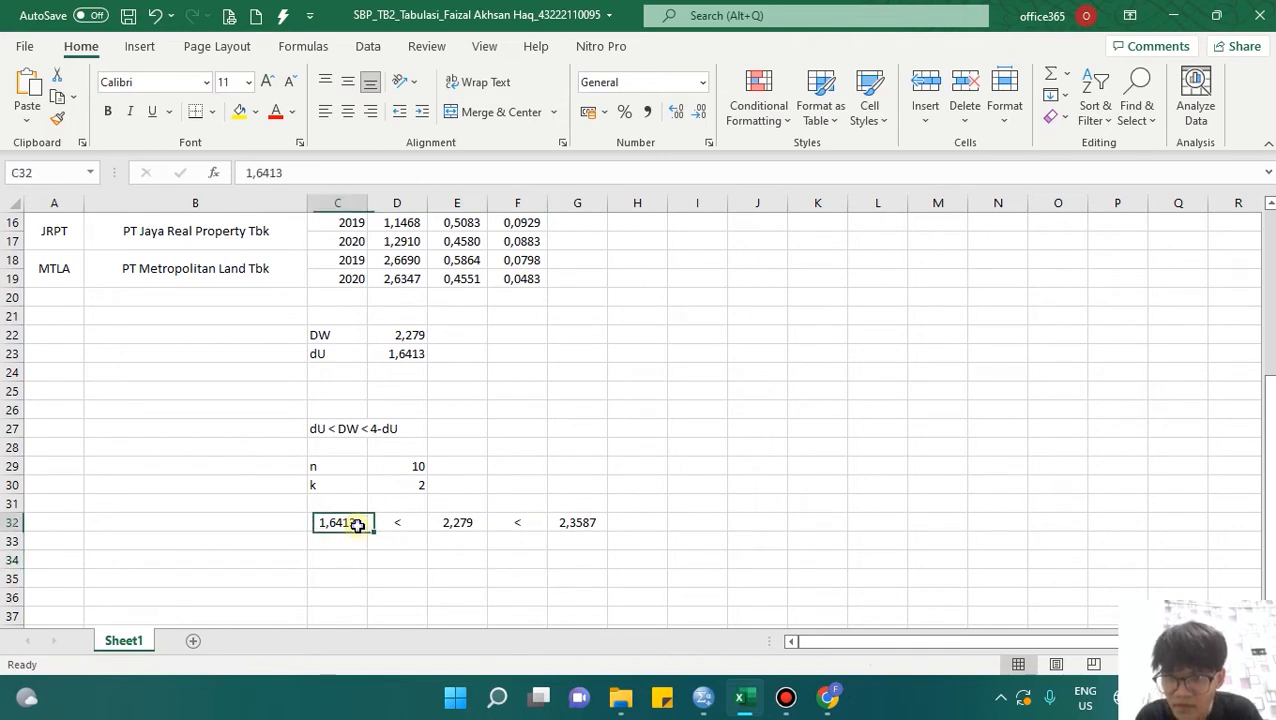
left_click(460, 524)
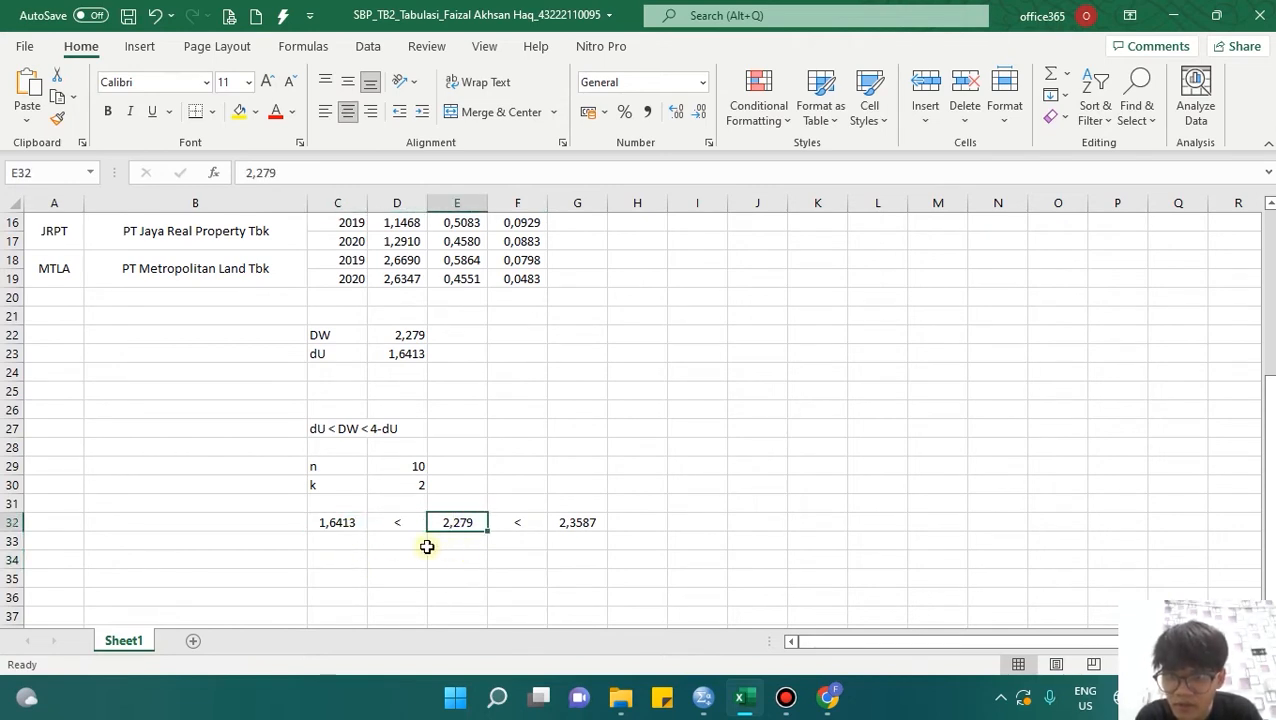
left_click_drag(338, 523, 439, 521)
left_click(470, 558)
left_click(464, 524)
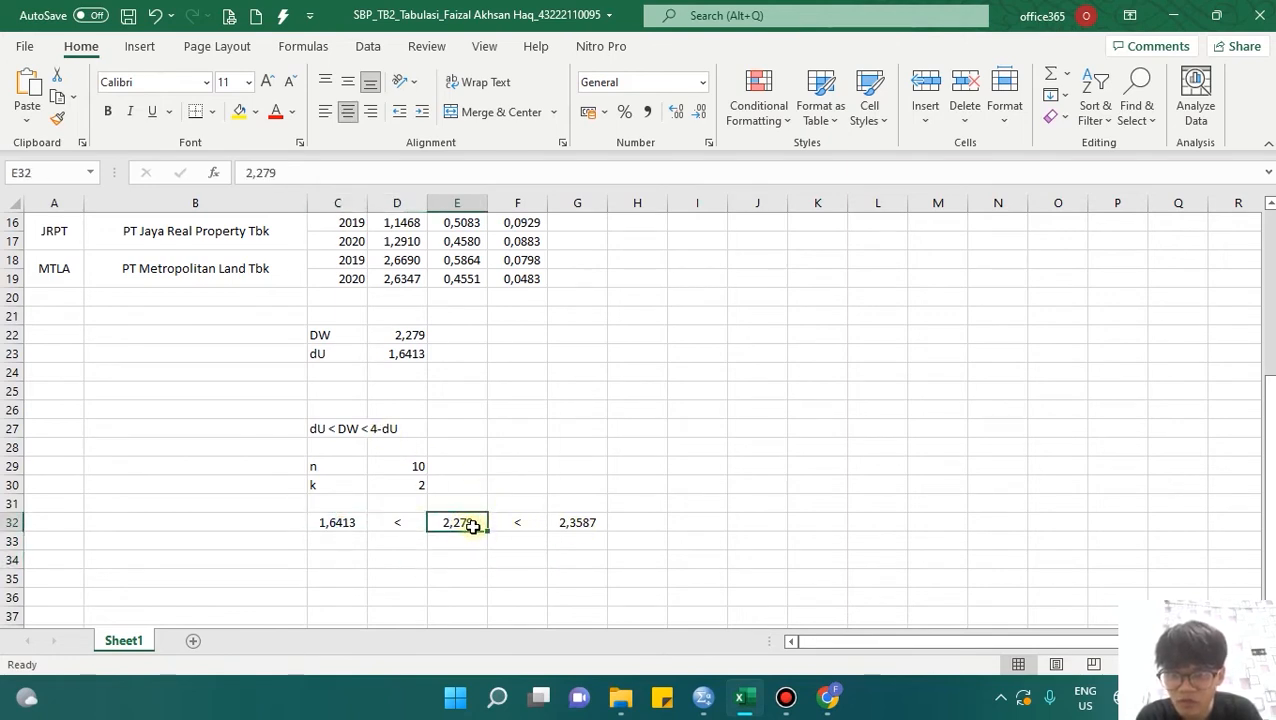
left_click(564, 522)
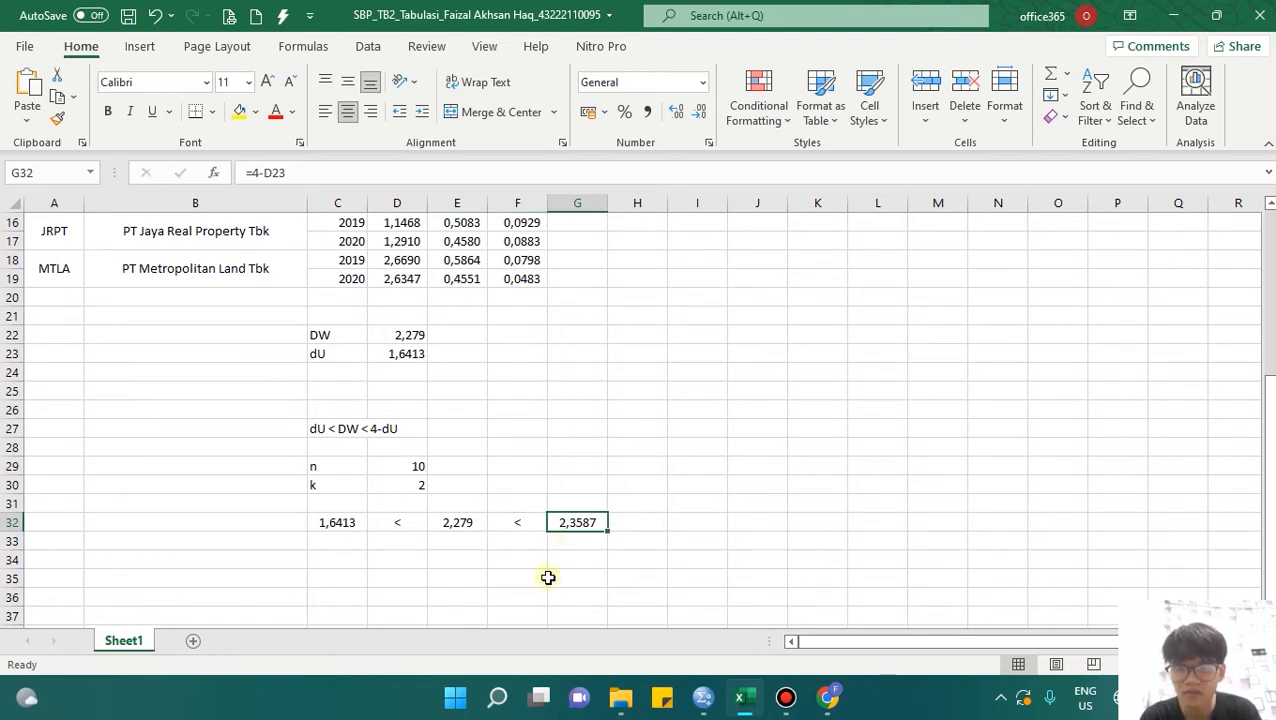
left_click(510, 412)
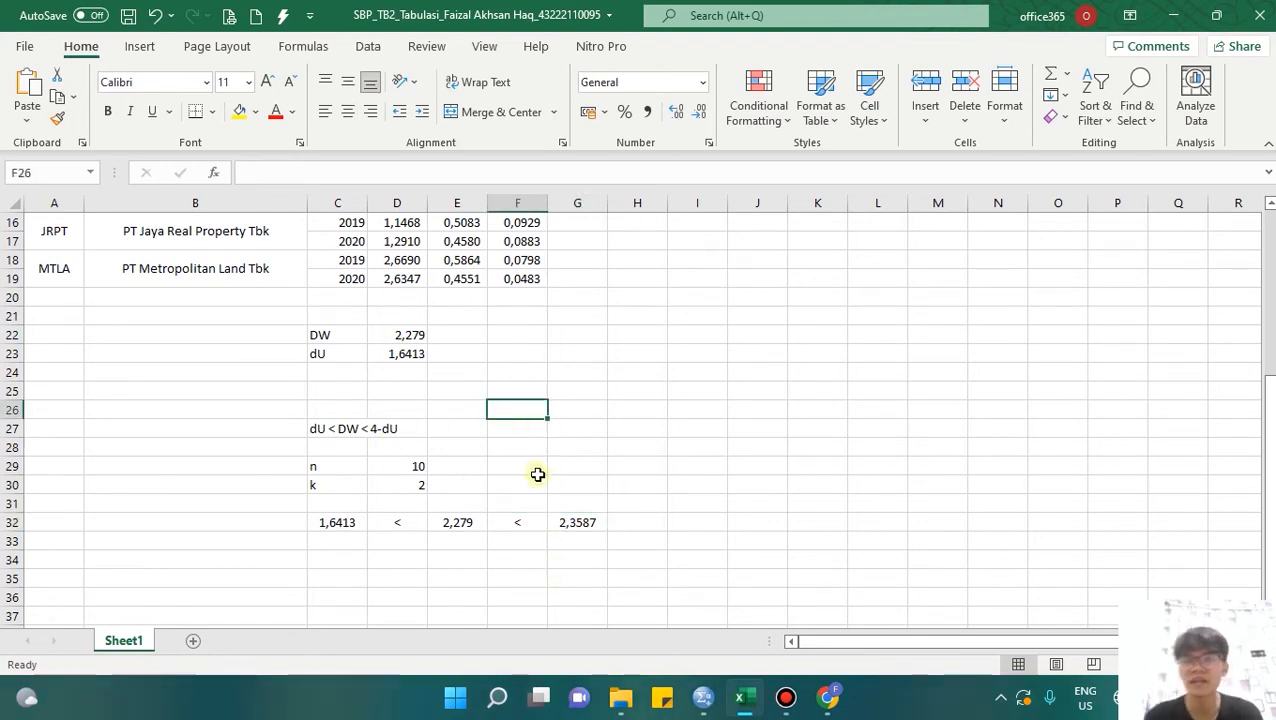
left_click(631, 447)
scroll(609, 460, "up", 4)
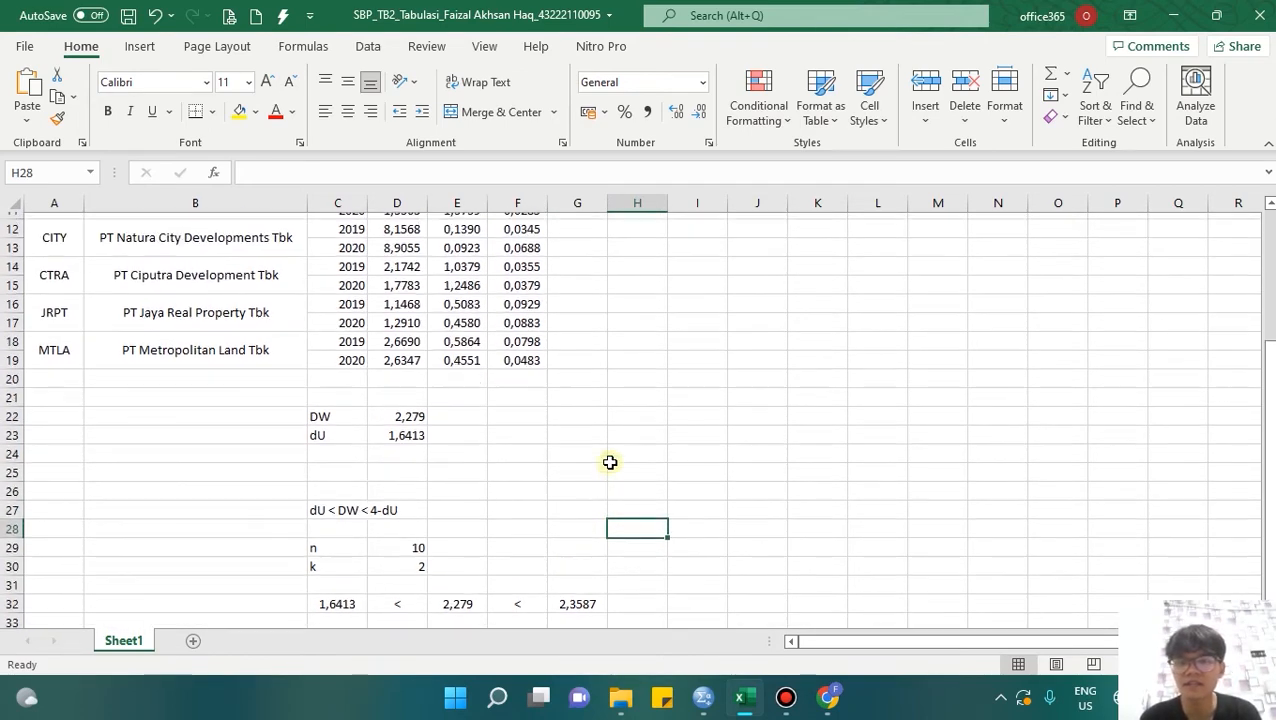
left_click(627, 467)
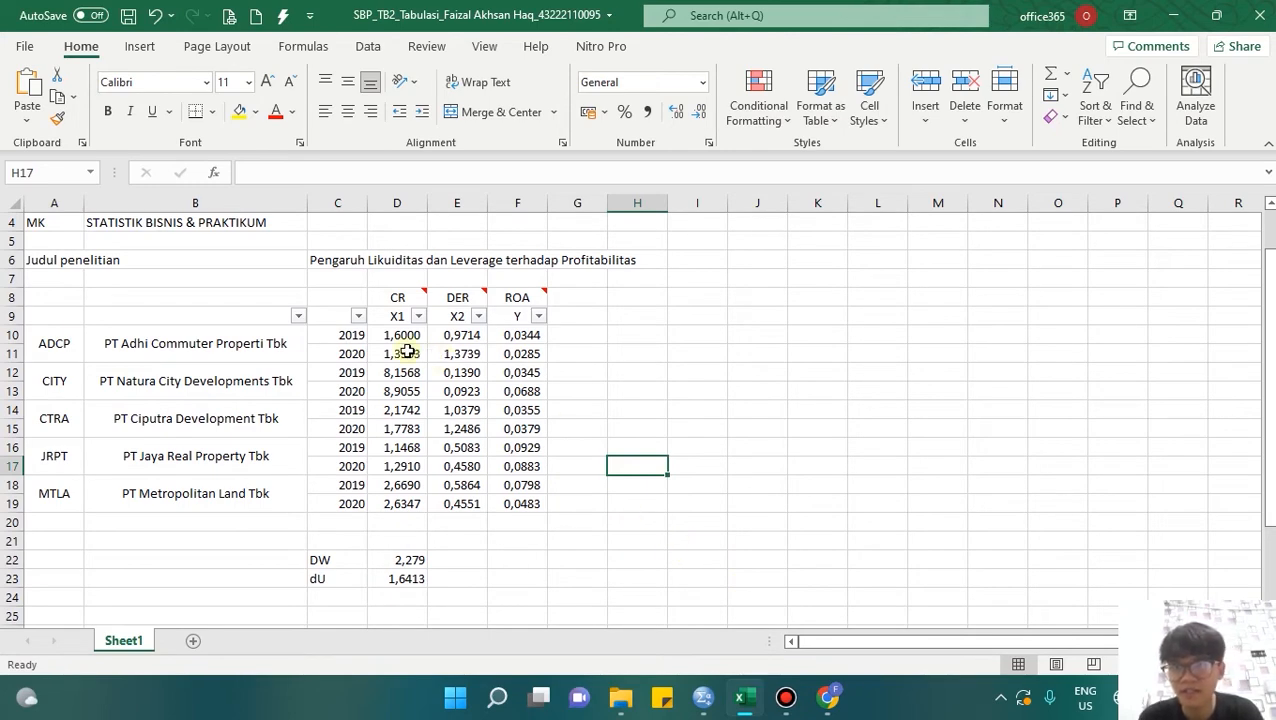
left_click_drag(403, 316, 462, 504)
left_click(889, 428)
scroll(890, 260, "down", 3)
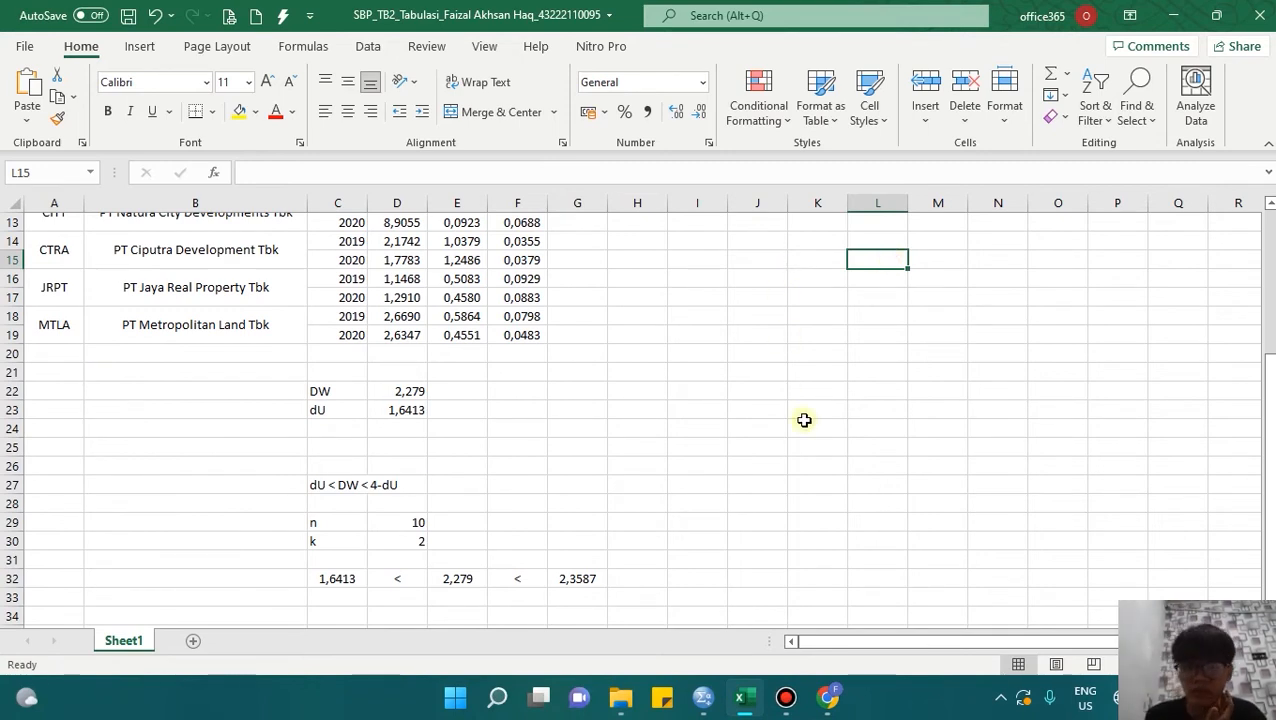
- Switch to the SPSS output window with the regression Model Summary
mouse_move(703, 697)
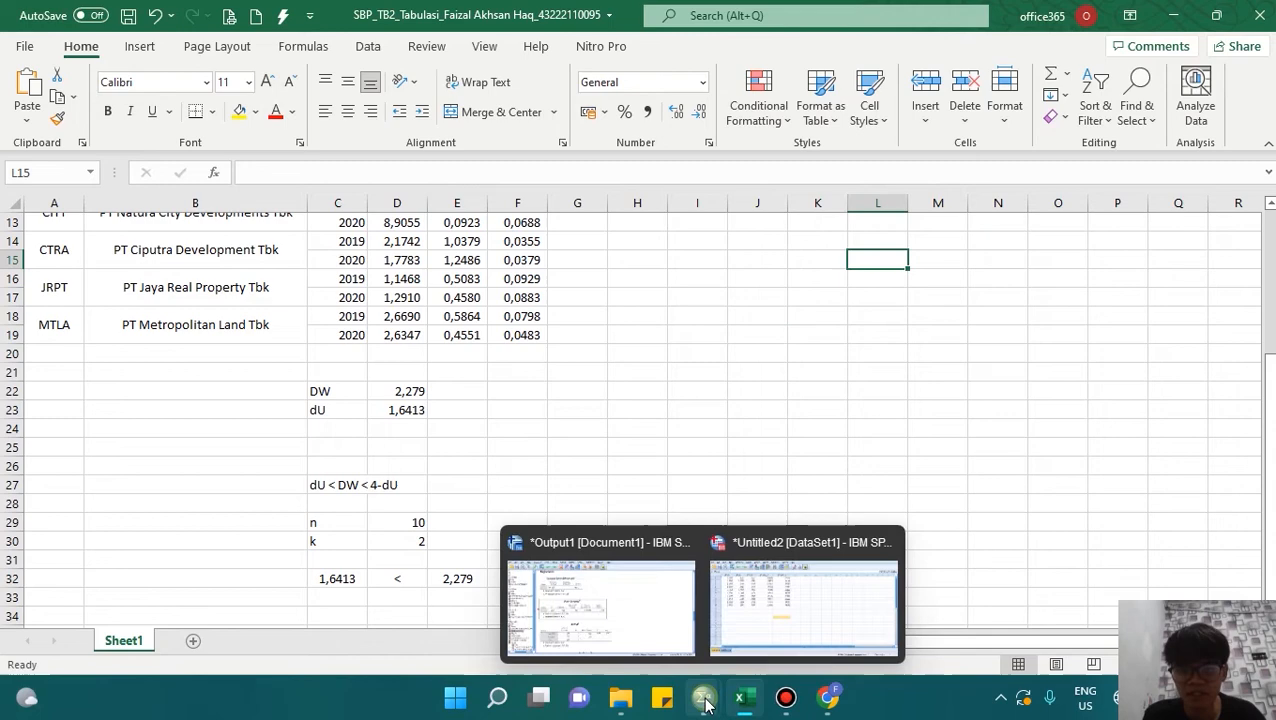
left_click(652, 643)
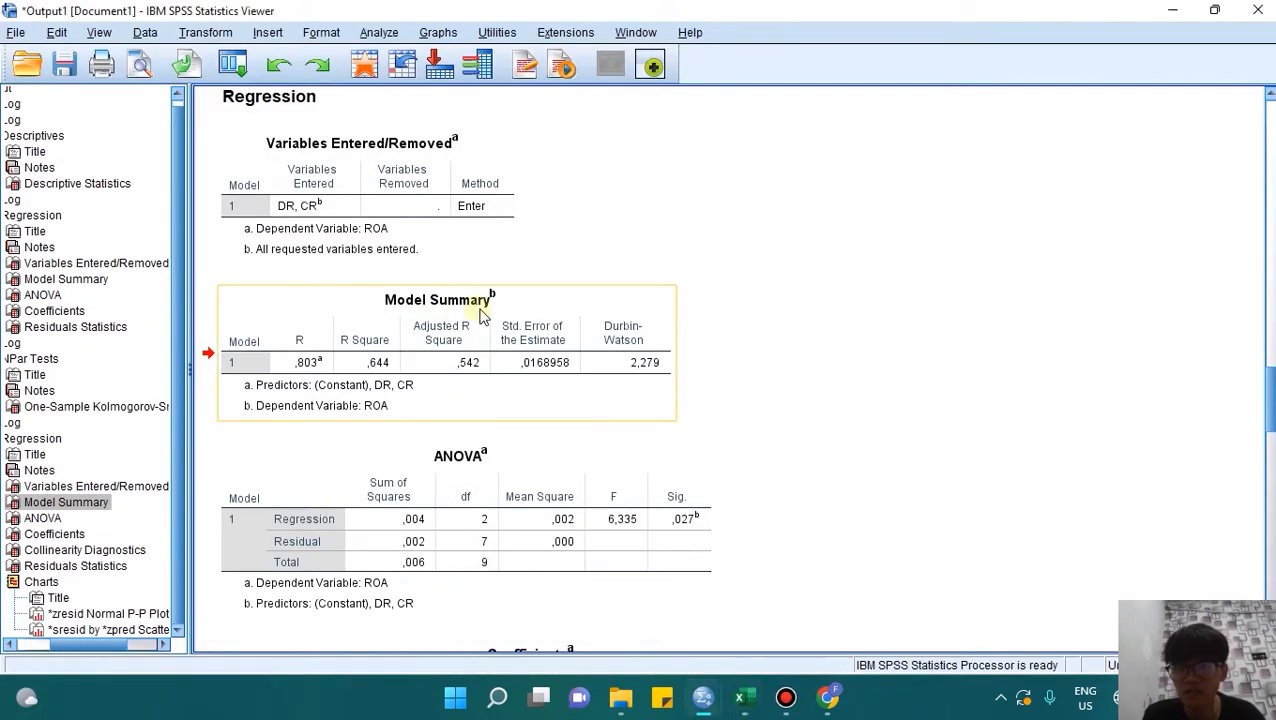
- Examine the regression Model Summary and the ANOVA table's F and significance values
left_click(356, 304)
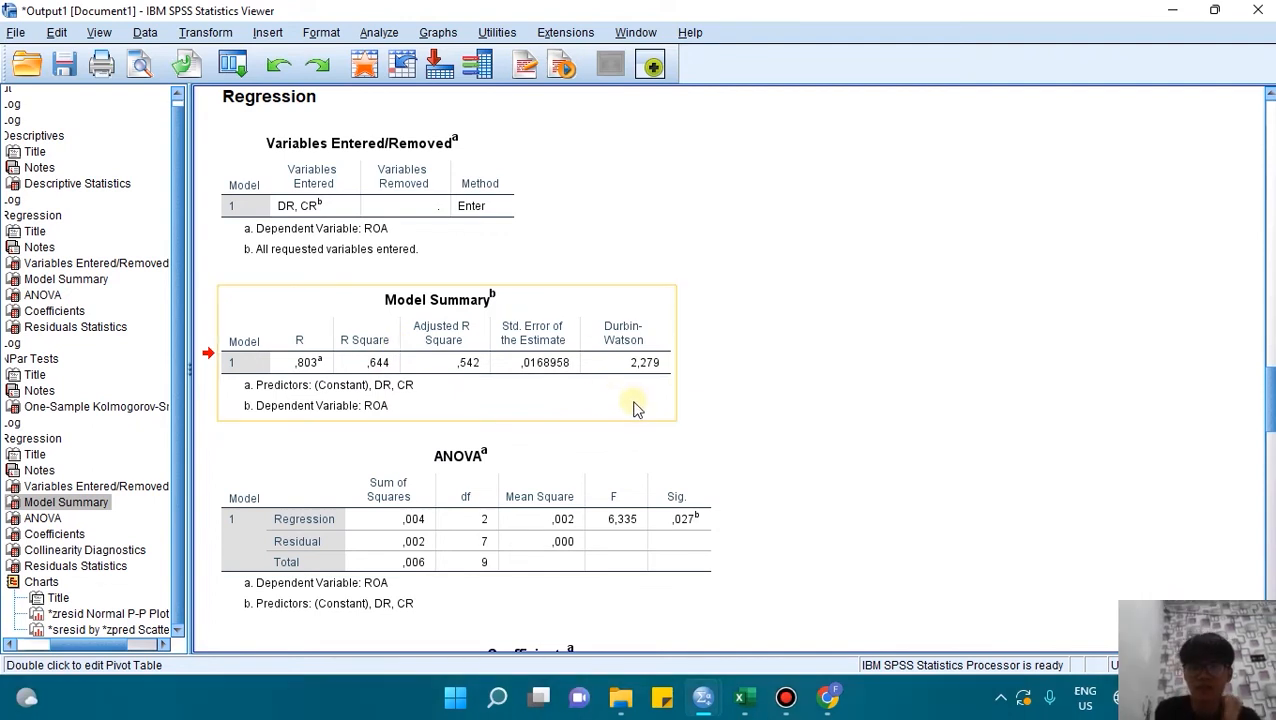
scroll(632, 410, "down", 2)
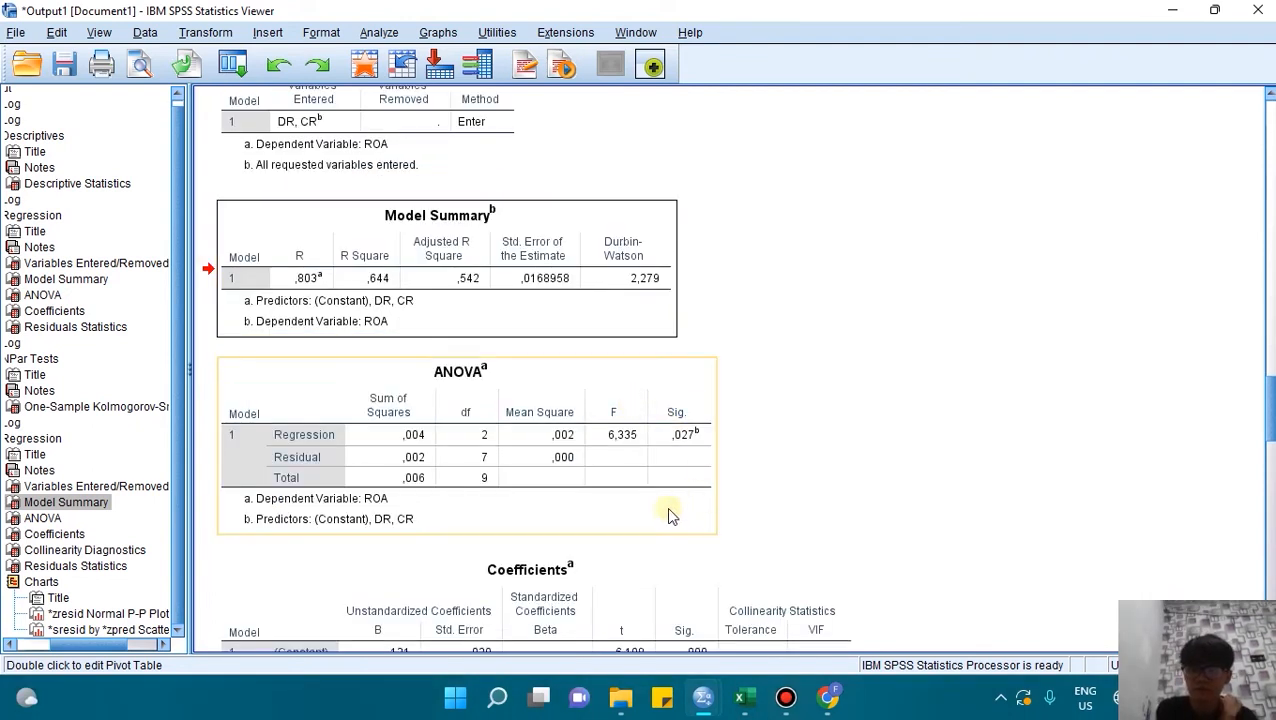
left_click(590, 408)
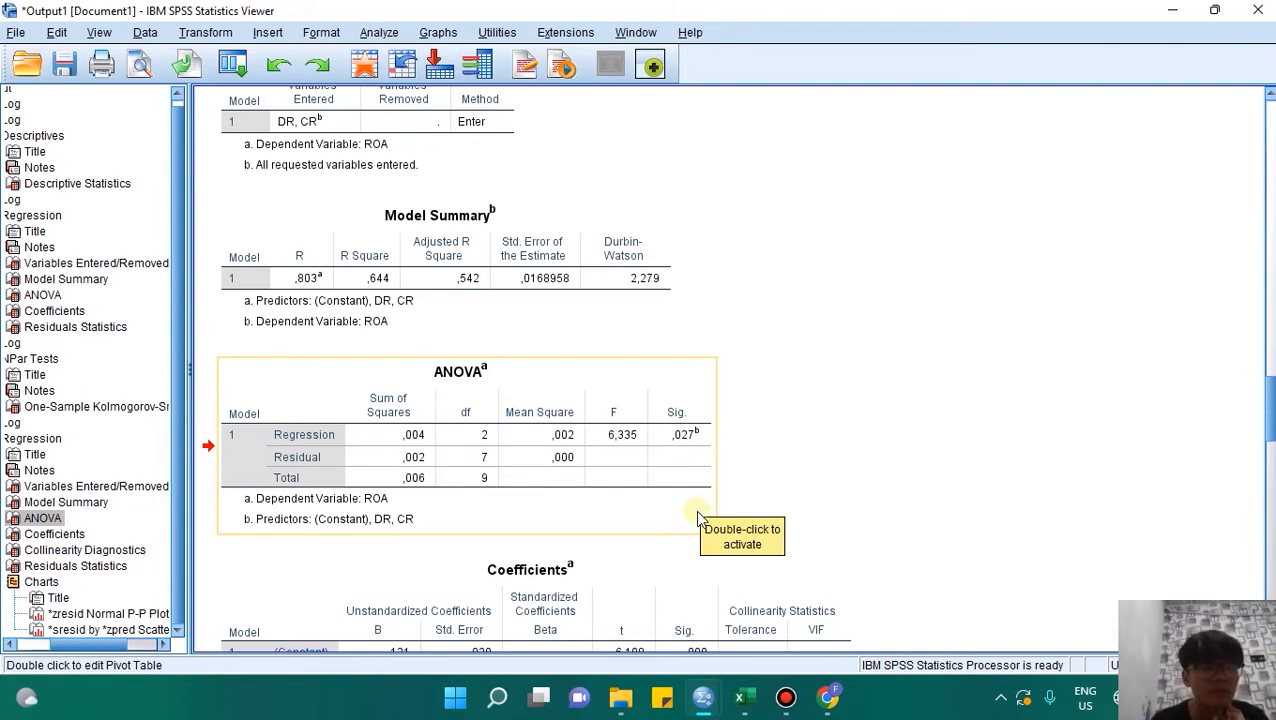
left_click(687, 450)
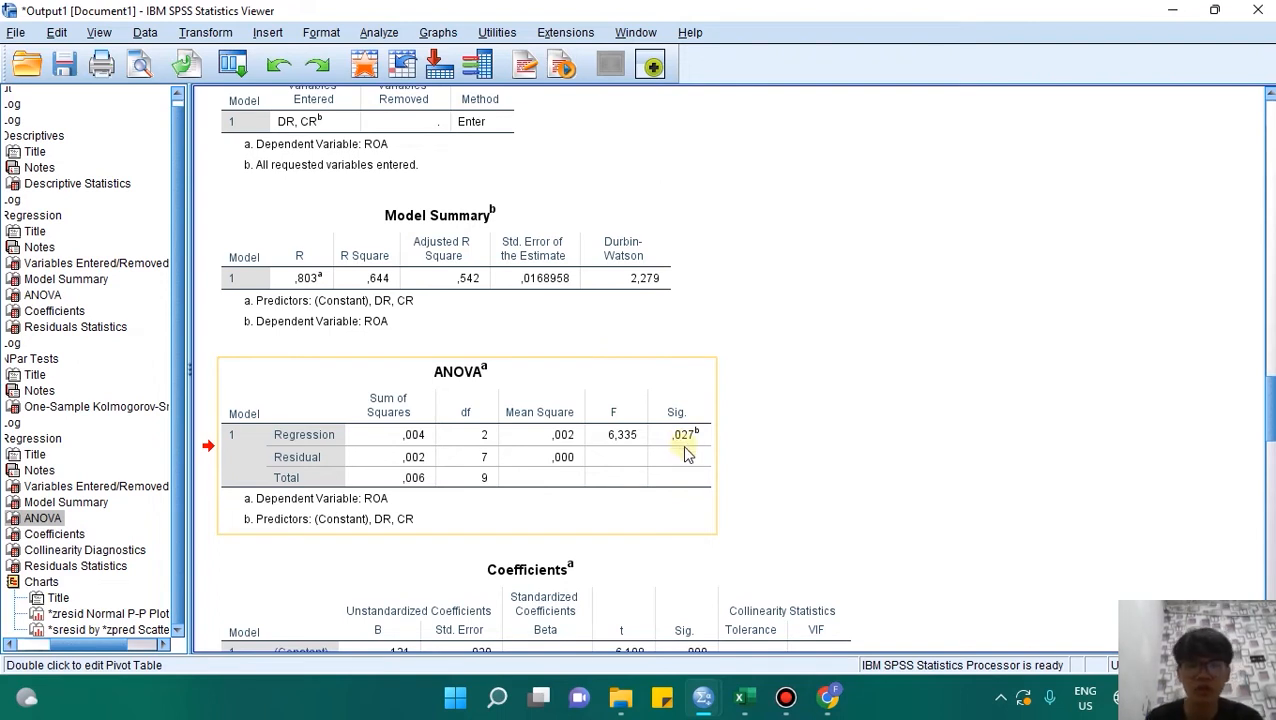
left_click(698, 508)
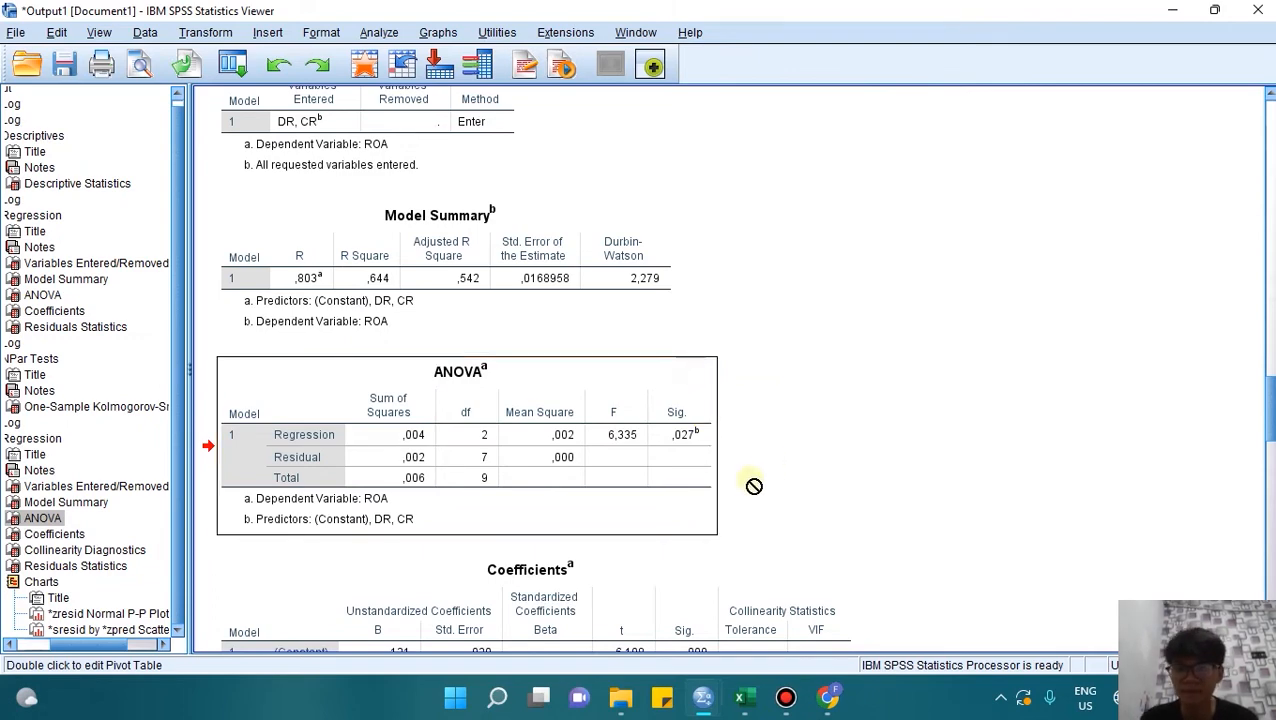
- Examine the Coefficients table, comparing the B and Sig. values for CR and DR
scroll(752, 484, "down", 3)
left_click(672, 412)
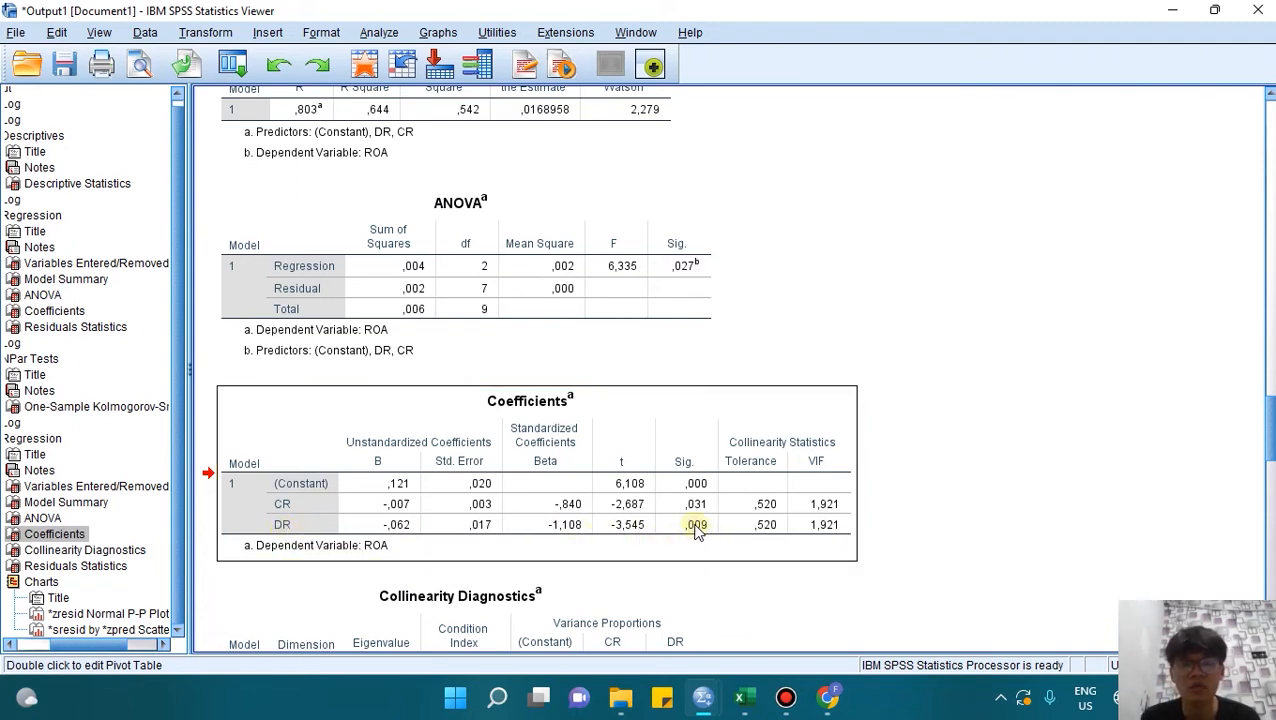
left_click(391, 530)
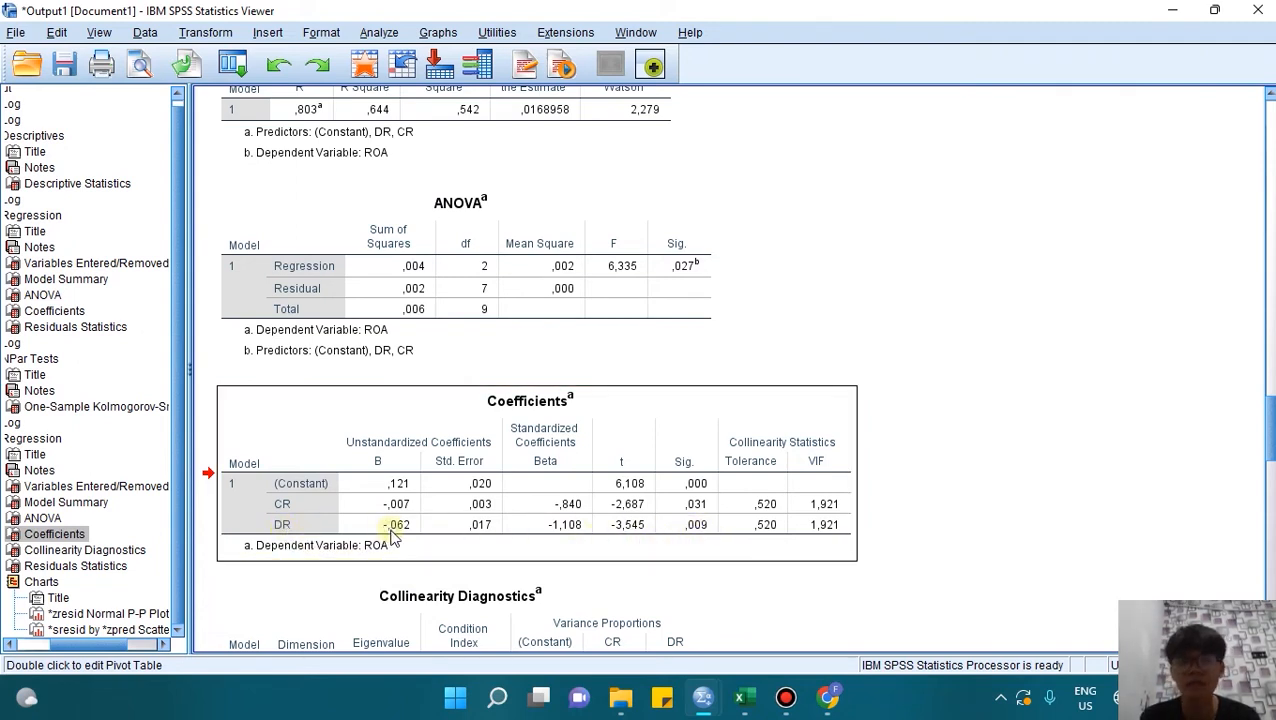
left_click(709, 531)
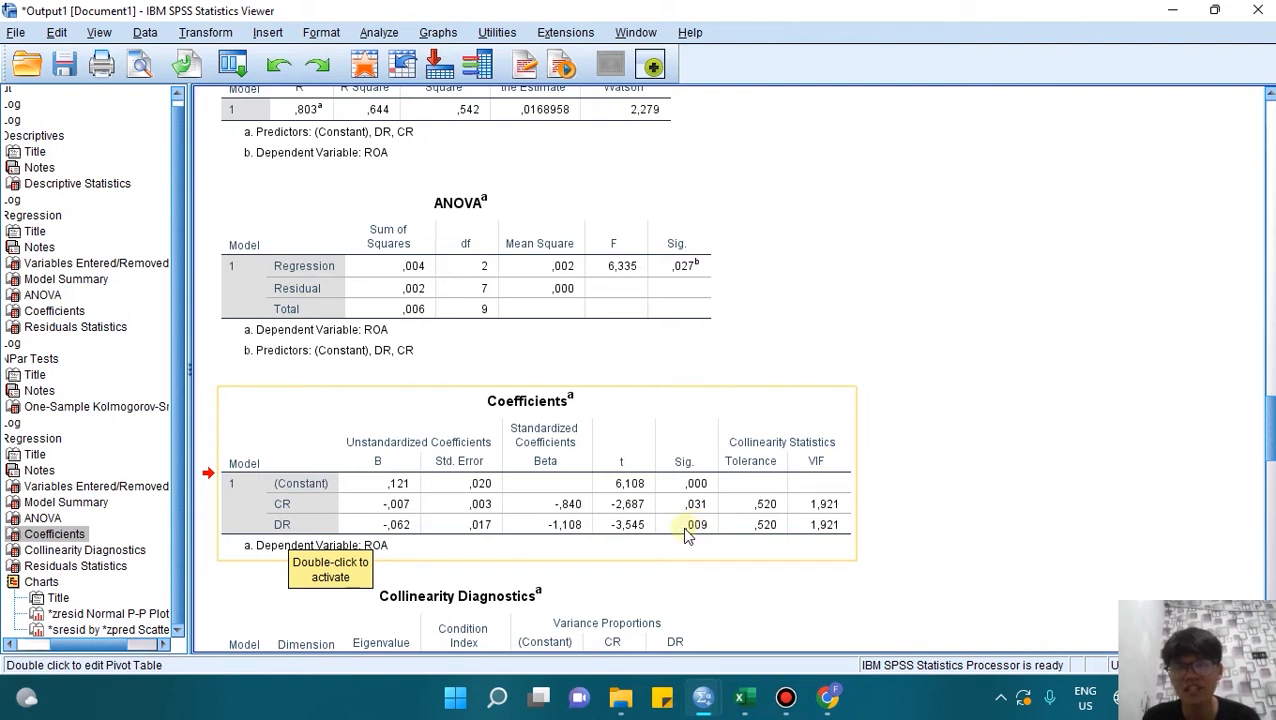
- Copy the Coefficients table from the SPSS output into the Excel workbook, pasting it at C35
left_click(296, 534)
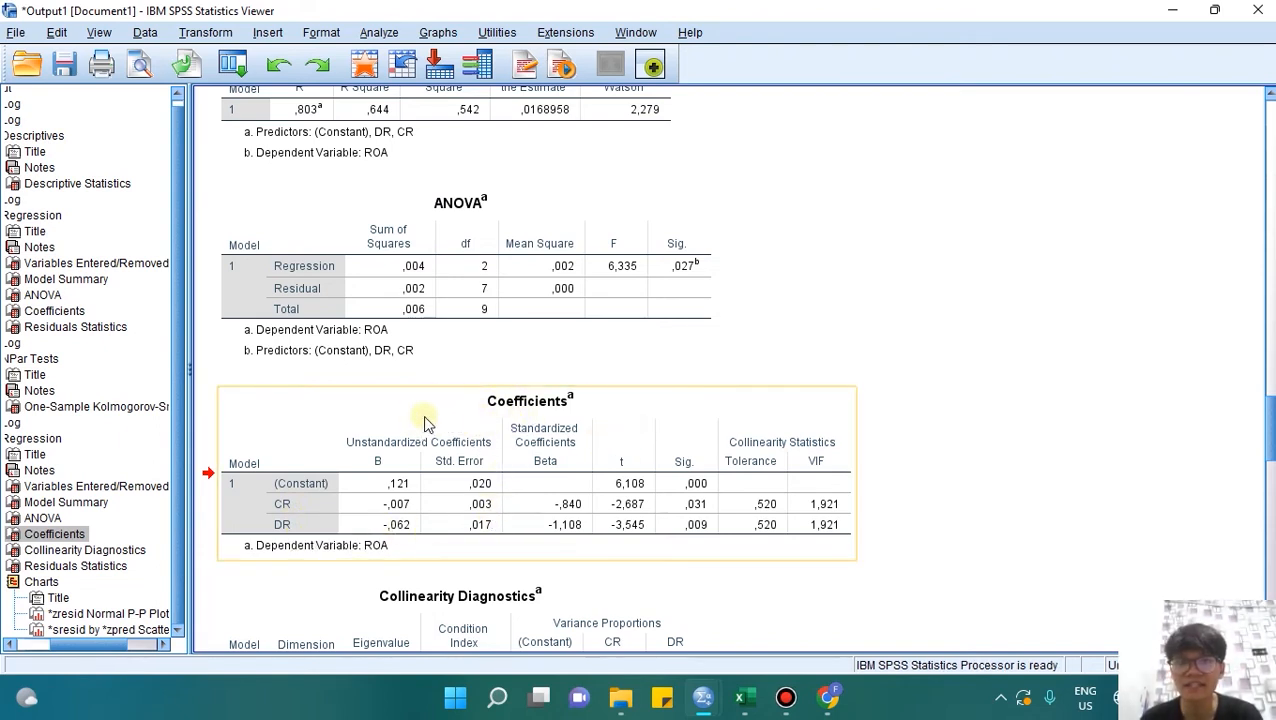
left_click(741, 688)
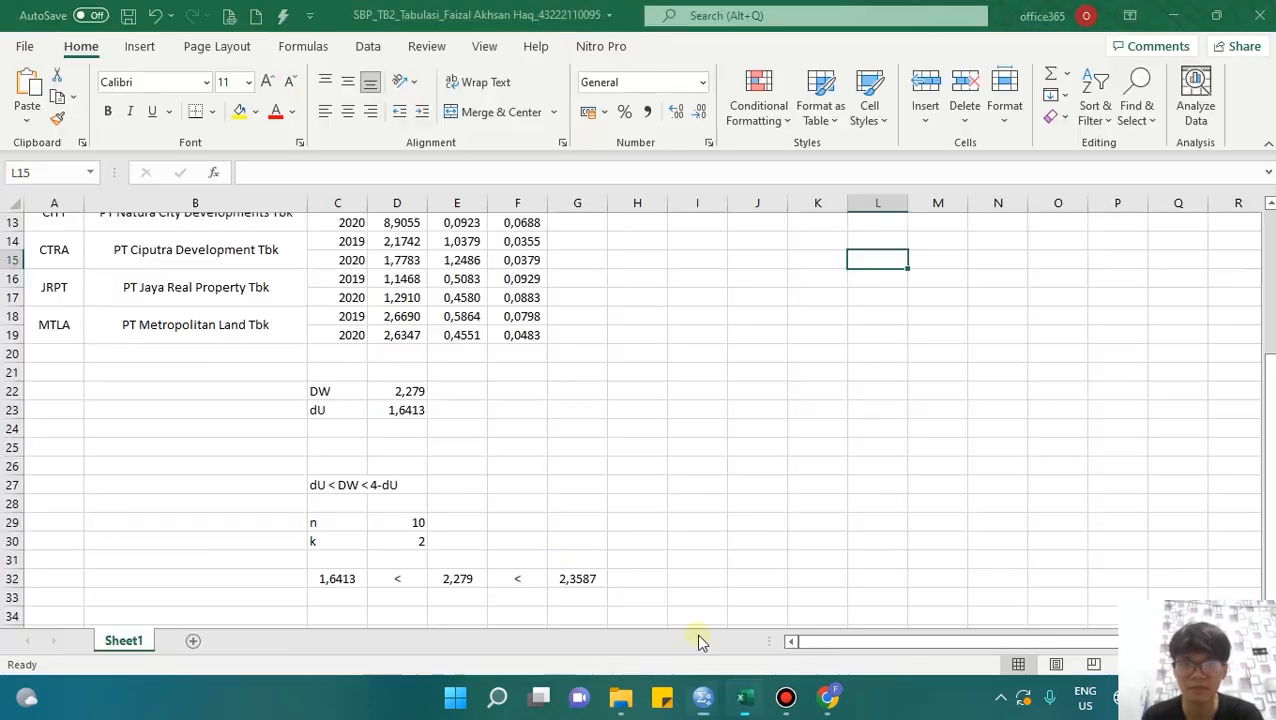
scroll(495, 521, "down", 3)
left_click(340, 468)
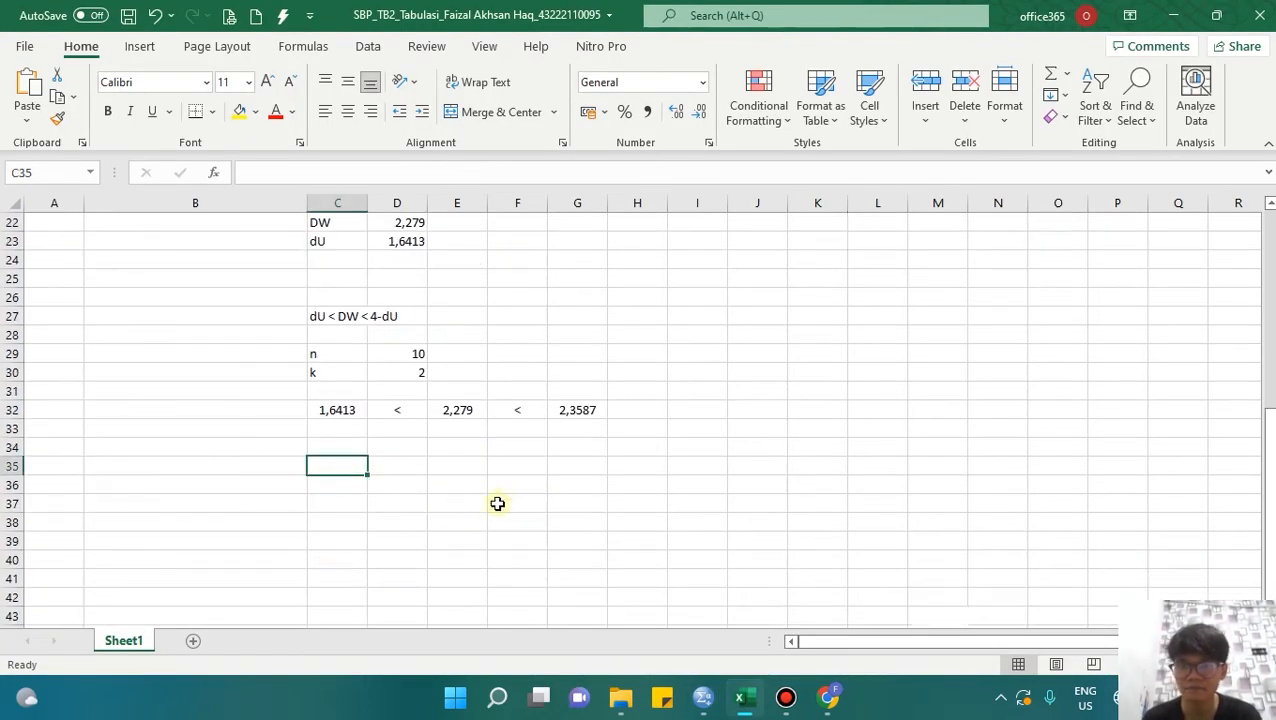
key("ctrl+v")
scroll(496, 498, "down", 4)
- Enter the label BERPENGARUH NEGATIF in C44, with X in F44 and Y in F45
left_click(330, 462)
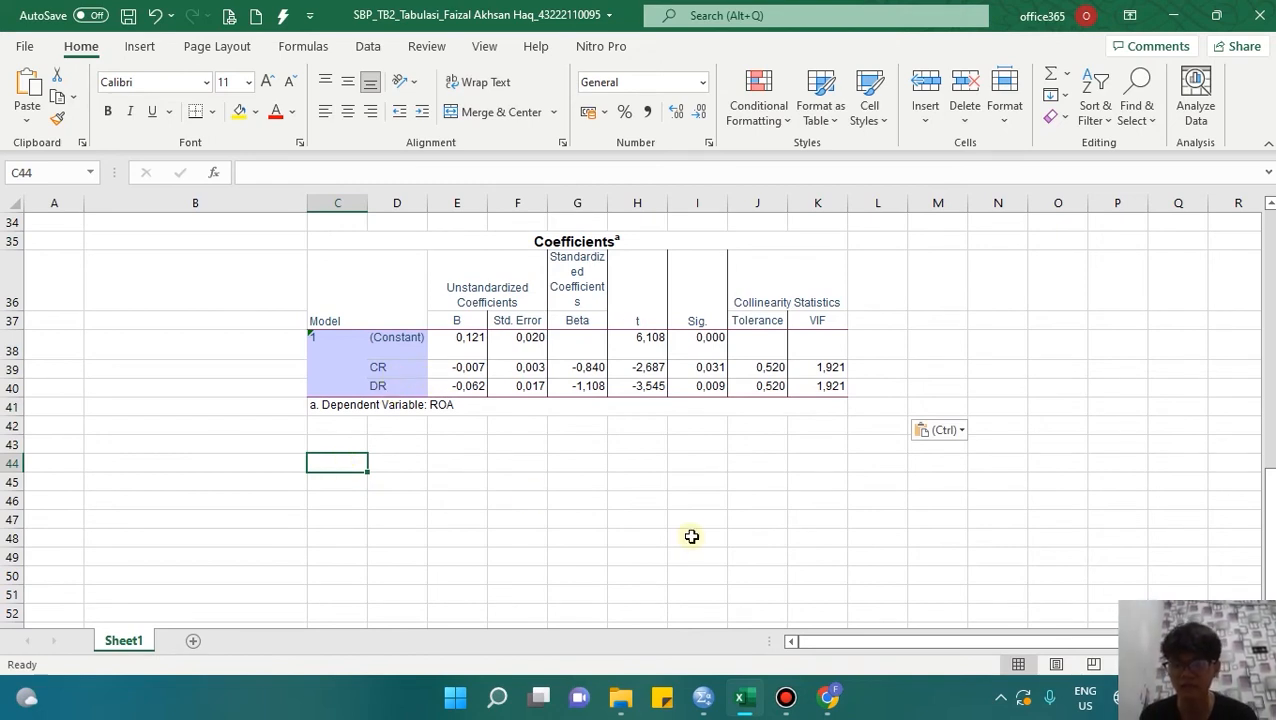
type("BERPENGARUH NEGA")
key("Tab")
key("Tab")
key("Tab")
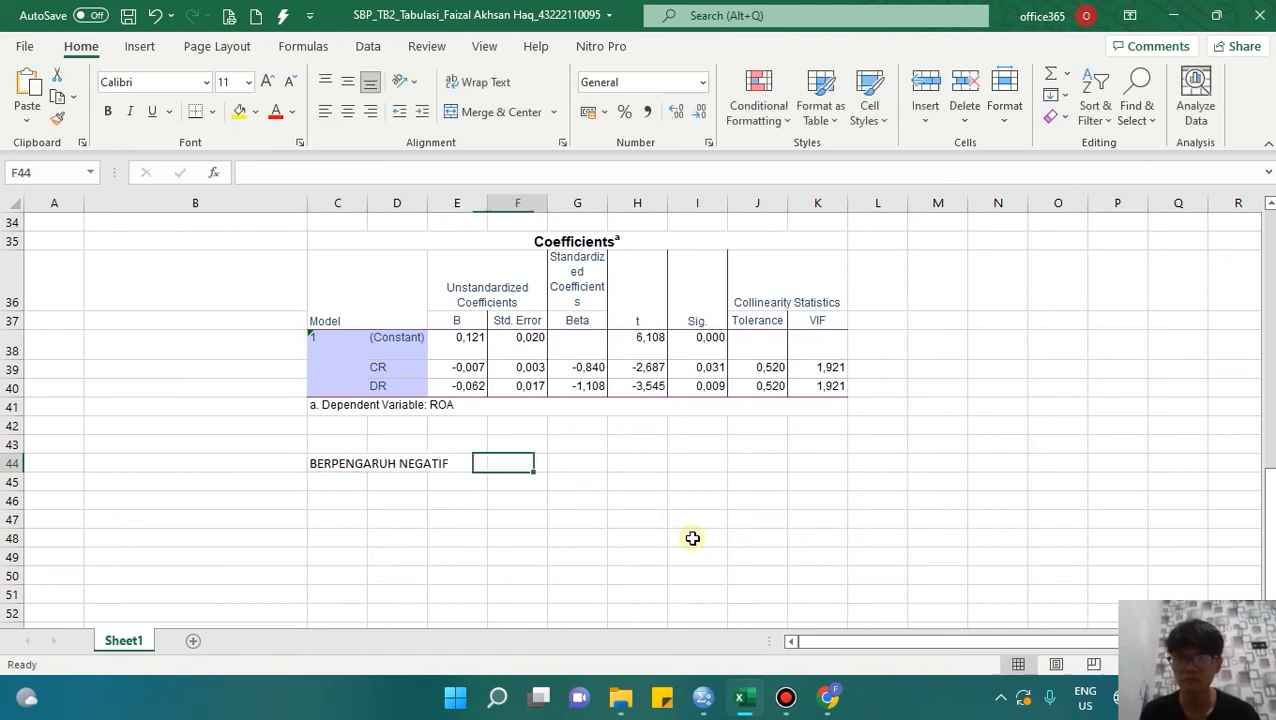
type("X")
key("Down")
type("Y")
key("Tab")
key("Up")
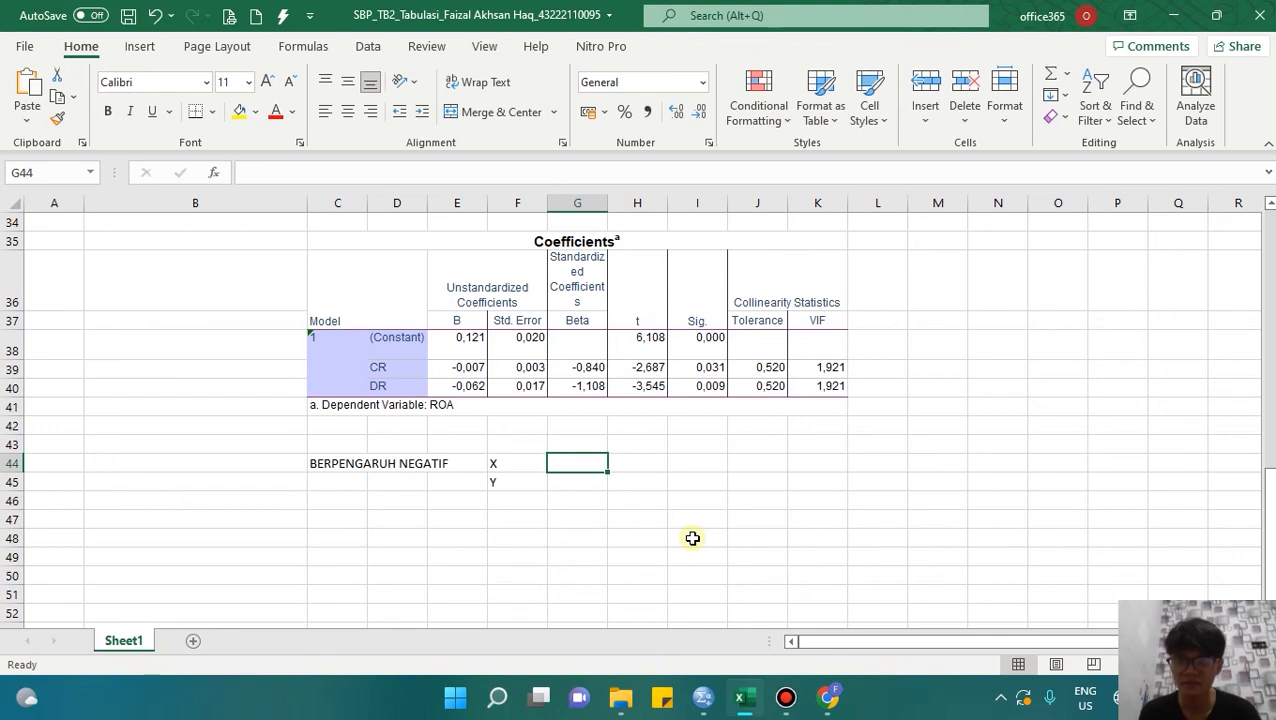
- Fill in the first negative-effect case with NAIK in G44 and TURUN in G45
type("NAIK")
key("Return")
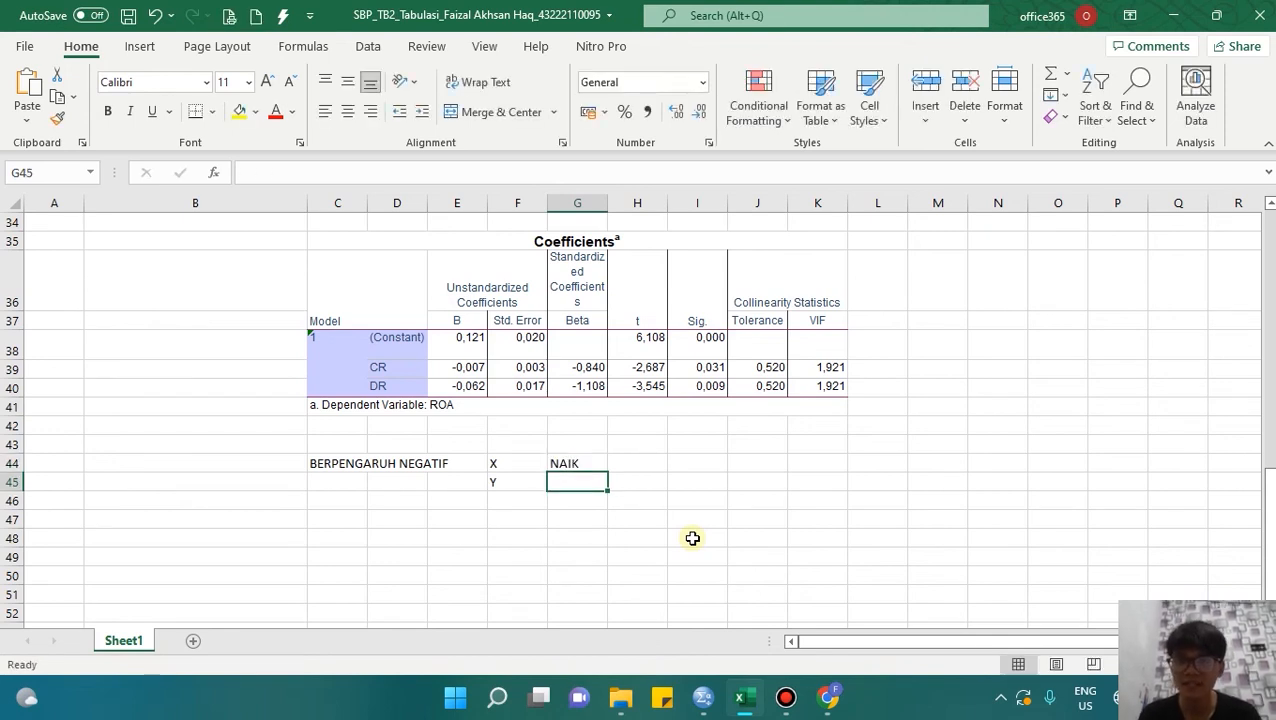
type("TURUN")
key("Return")
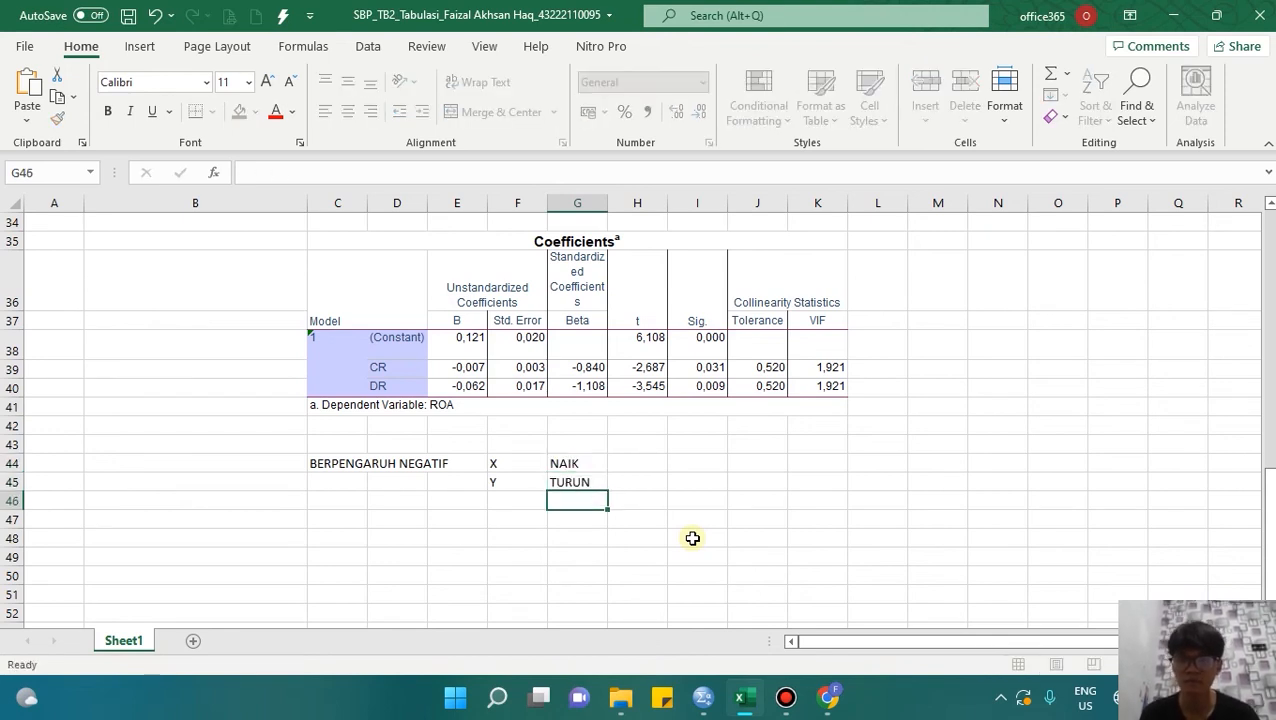
- Fill in the second negative-effect case with TURUN in H44 and NAIK in H45, and check G44:H45
key("Up")
key("Right")
key("Up")
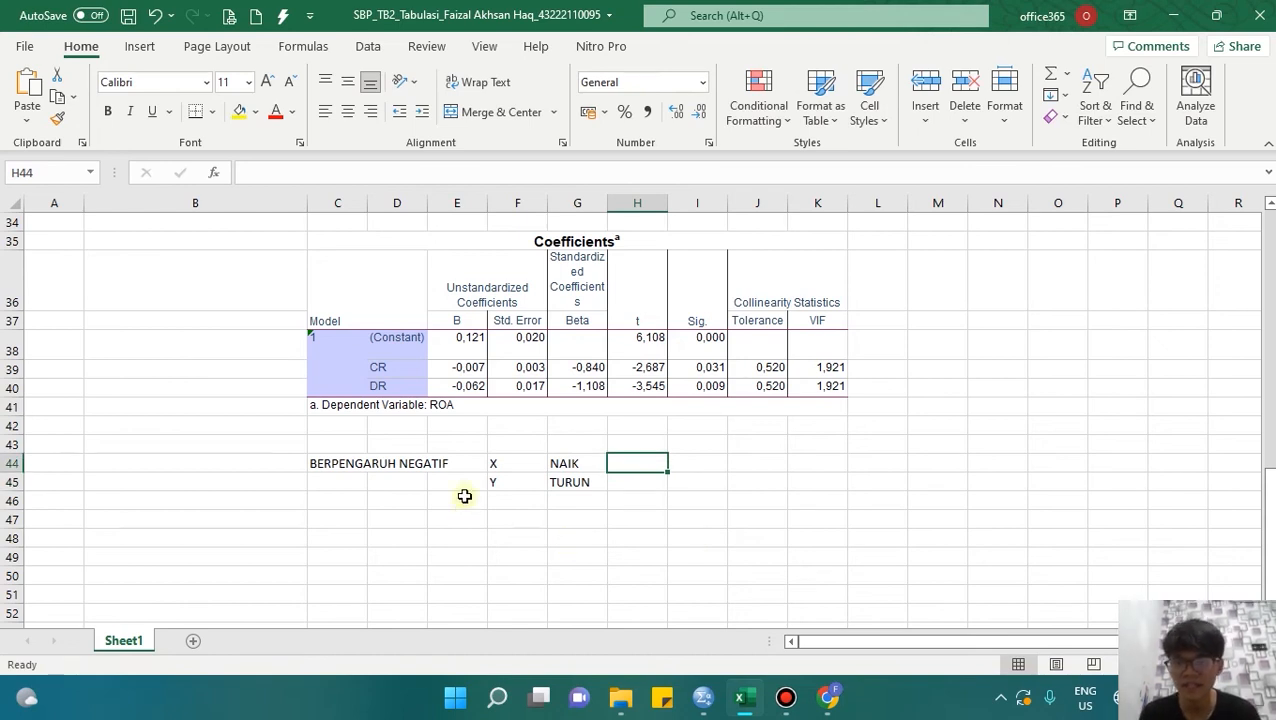
left_click(495, 464)
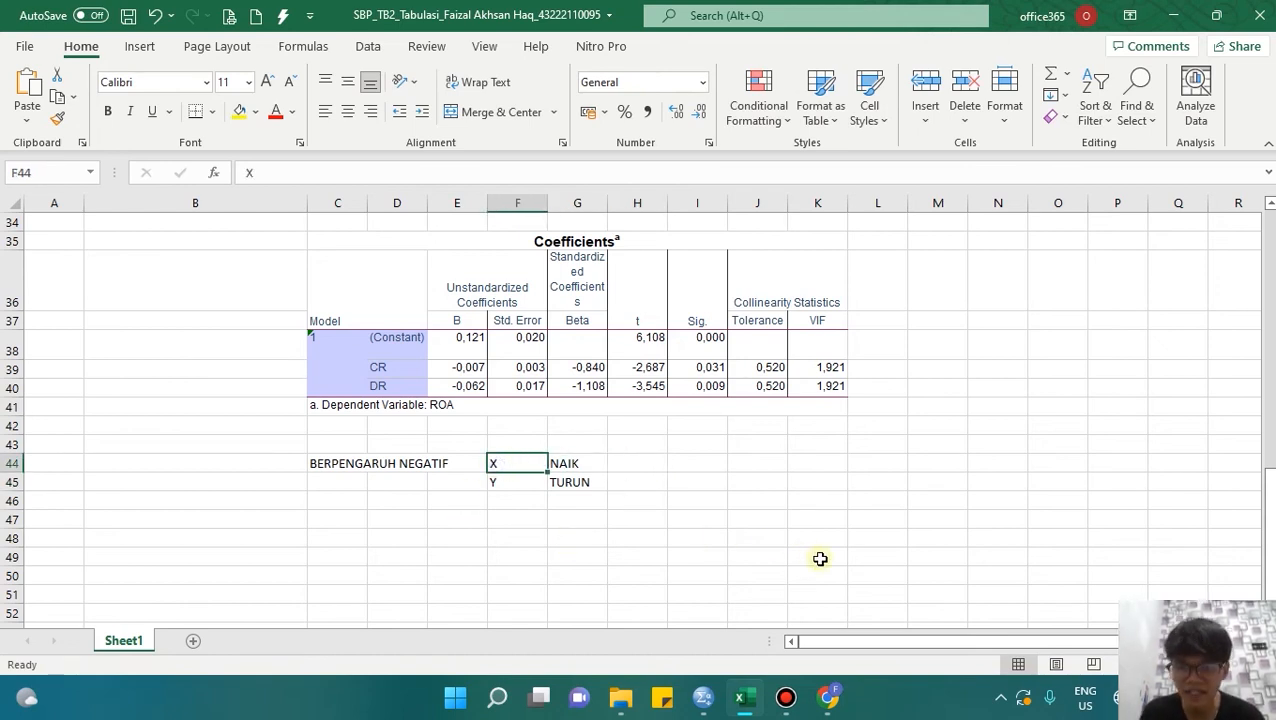
key("Right")
key("Right")
type("TURUN")
key("Return")
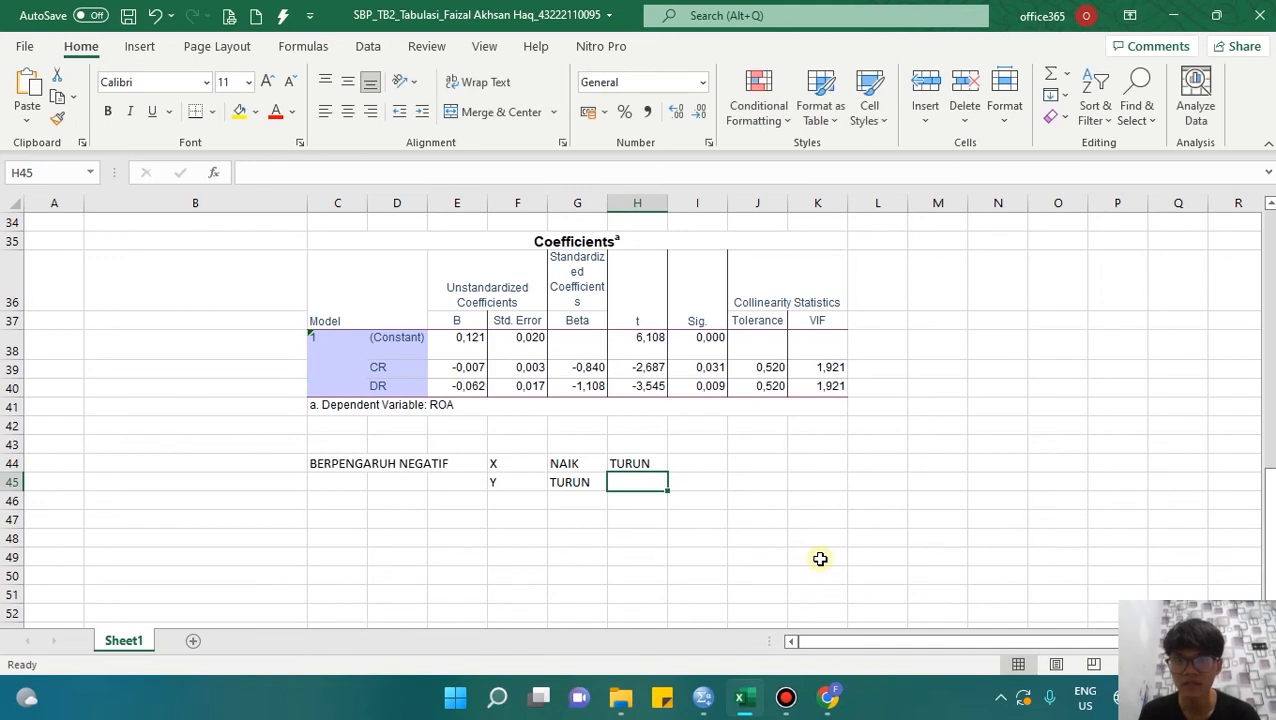
type("NAIK")
key("Return")
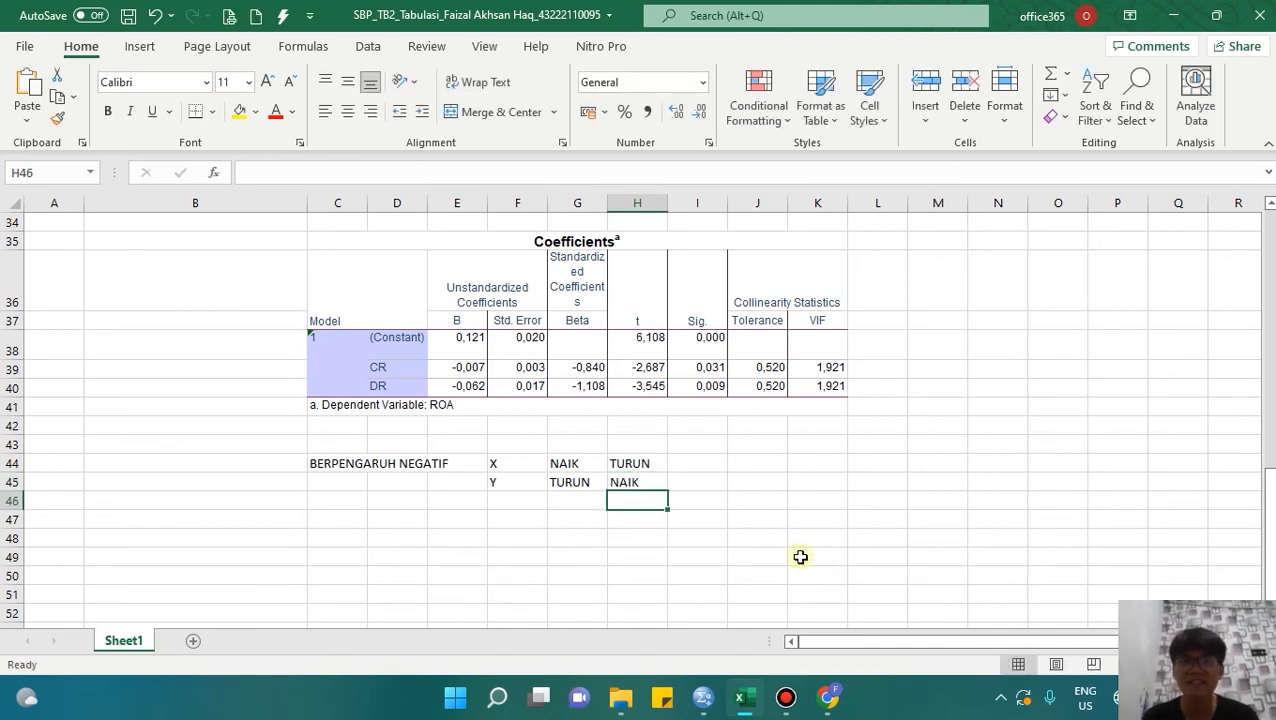
left_click_drag(582, 463, 628, 474)
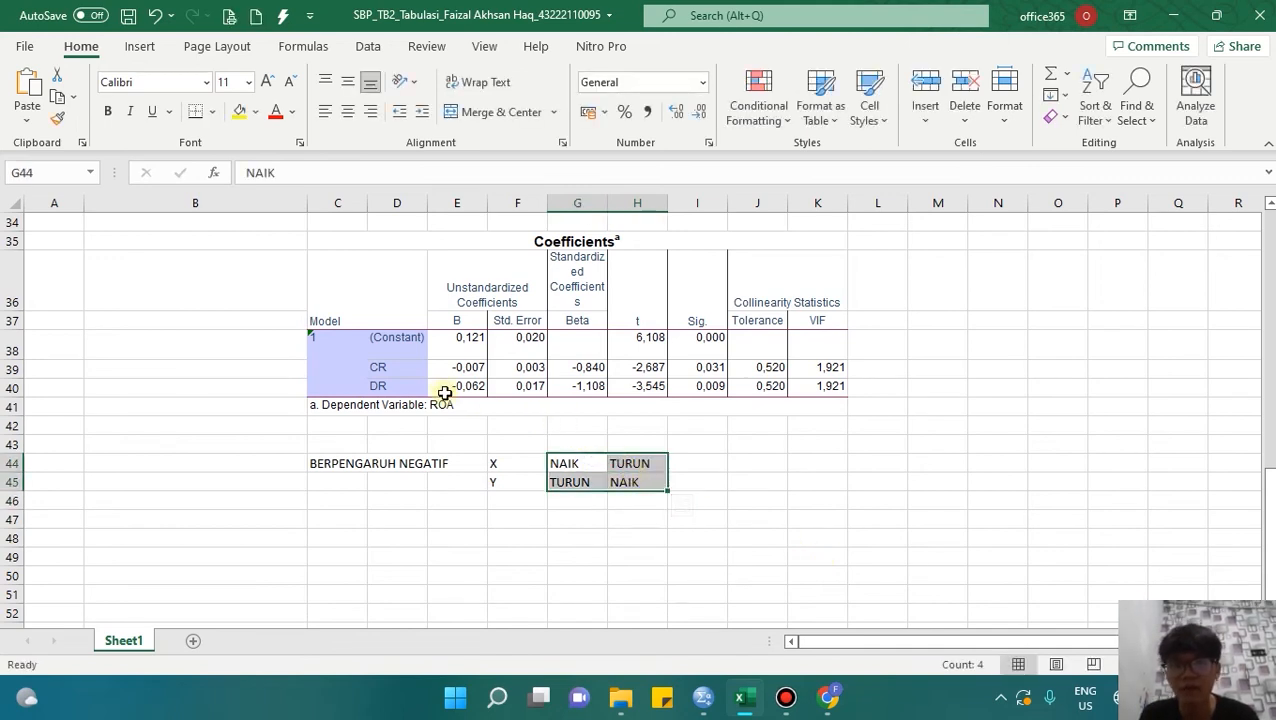
- Enter the label BERPENGARUH POSITIF in C47, with X in F47 and NAIK in G47
left_click(346, 528)
type("BERPENGARUH POSITIF")
key("Tab")
key("Tab")
key("Tab")
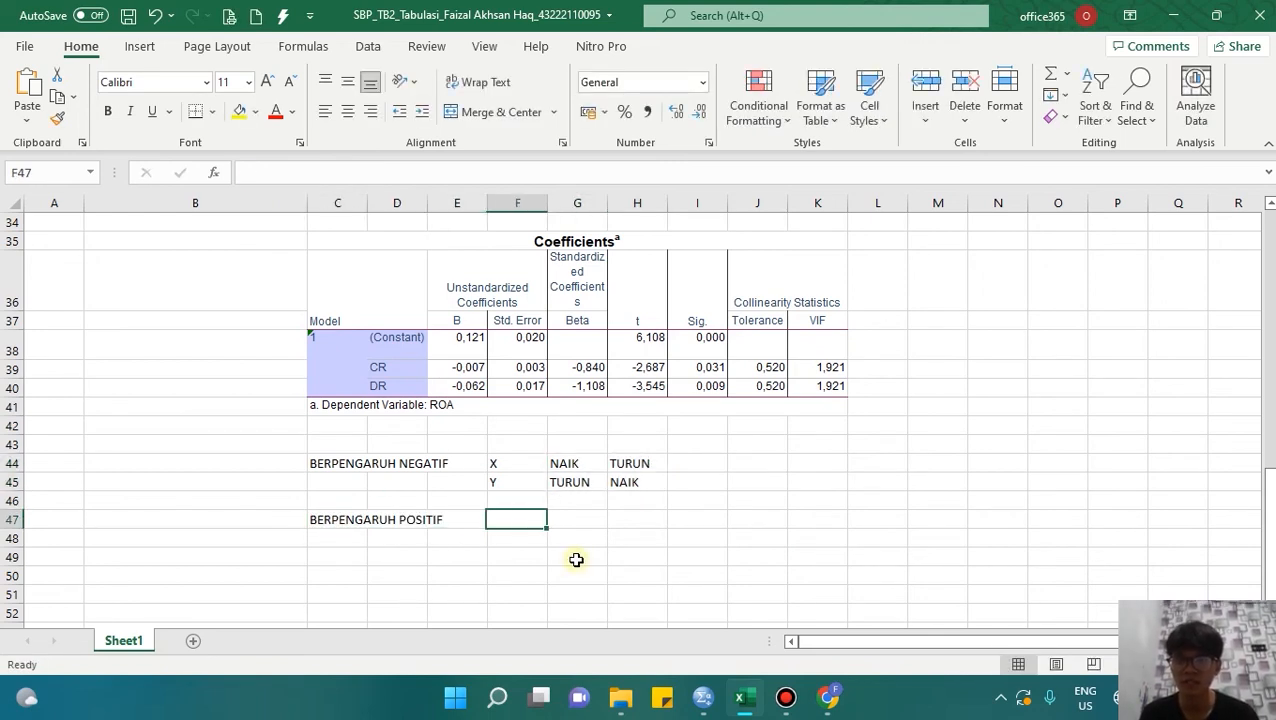
type("X")
key("Tab")
type("NAIK")
key("Tab")
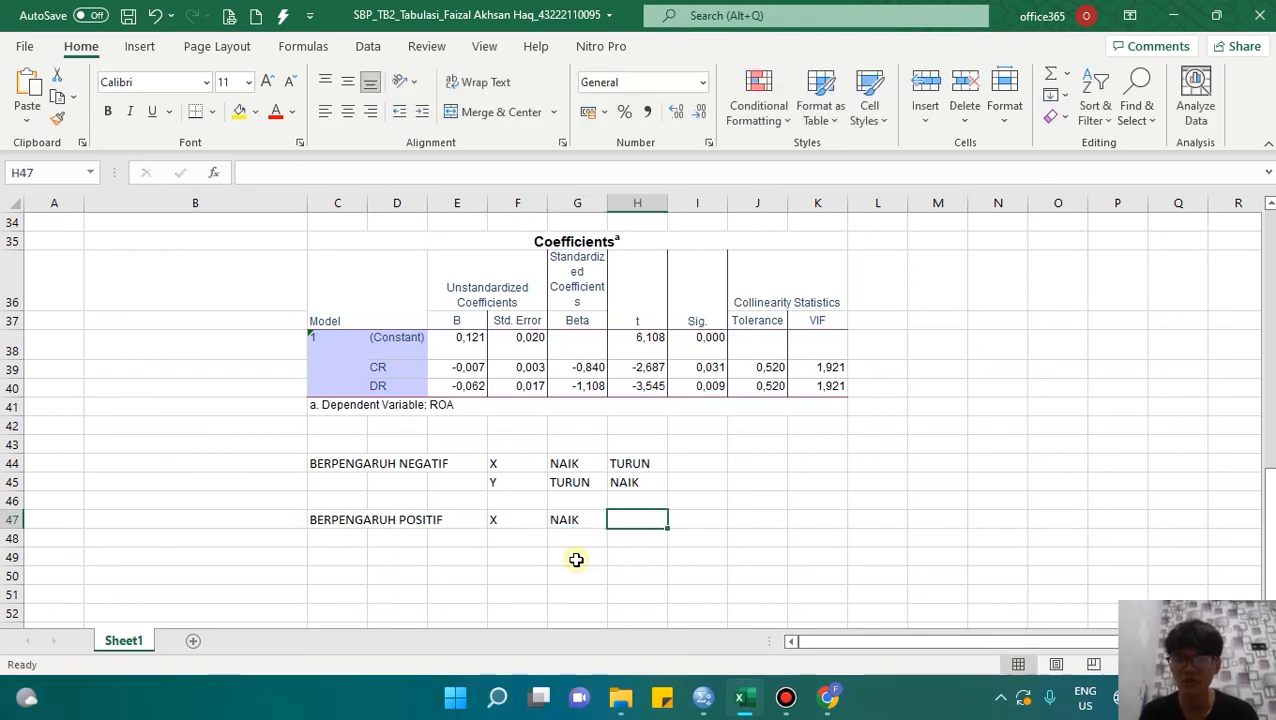
- Complete the first positive-effect case with Y in F48 and NAIK in G48
key("Left")
key("Left")
key("Down")
type("Y")
key("Tab")
type("NAIK")
key("Tab")
- Add the second positive-effect case with TURUN in both H47 and H48
key("Up")
type("TURUN")
key("Tab")
key("Return")
type("TURUN")
key("Return")
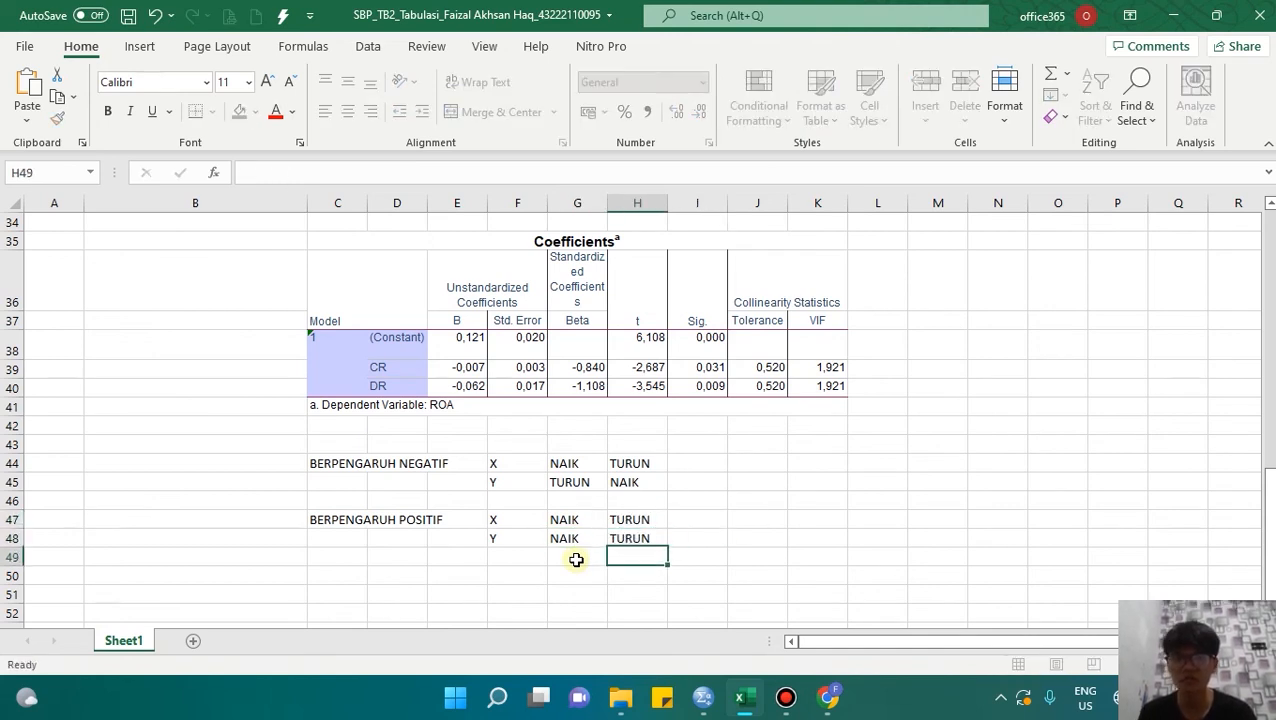
left_click(780, 500)
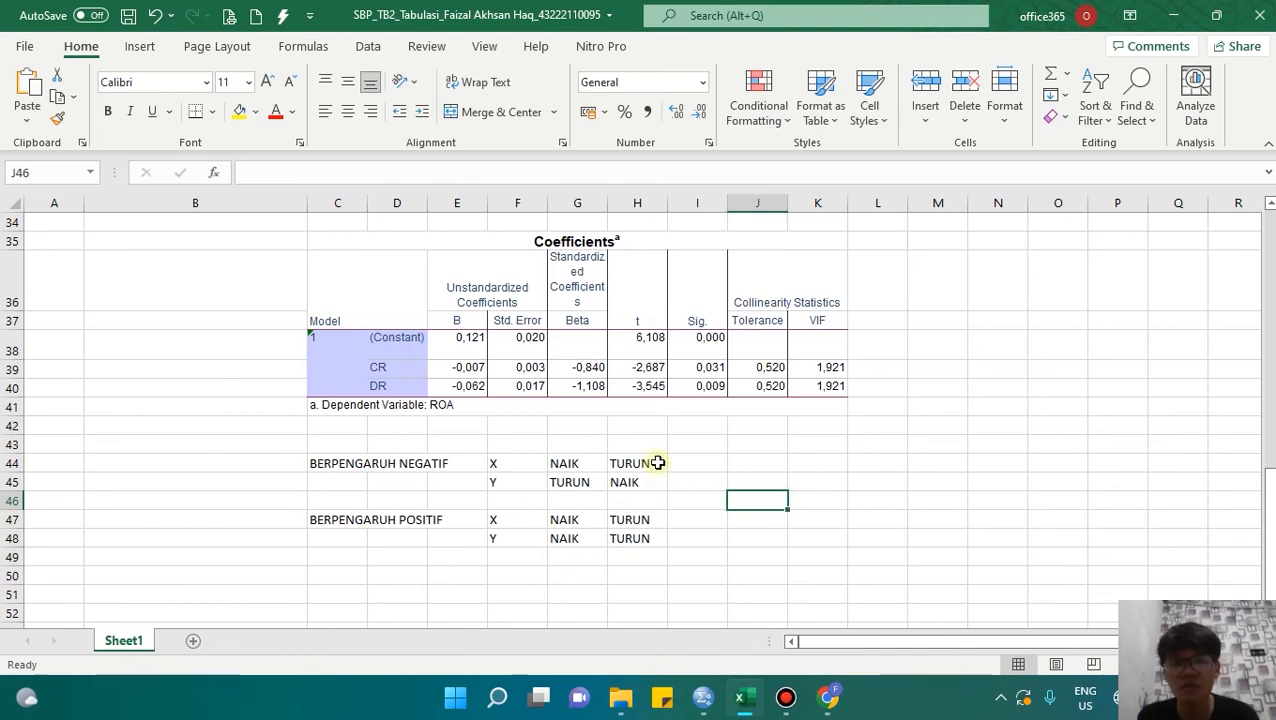
scroll(670, 488, "down", 1)
scroll(675, 492, "down", 1)
scroll(600, 483, "up", 2)
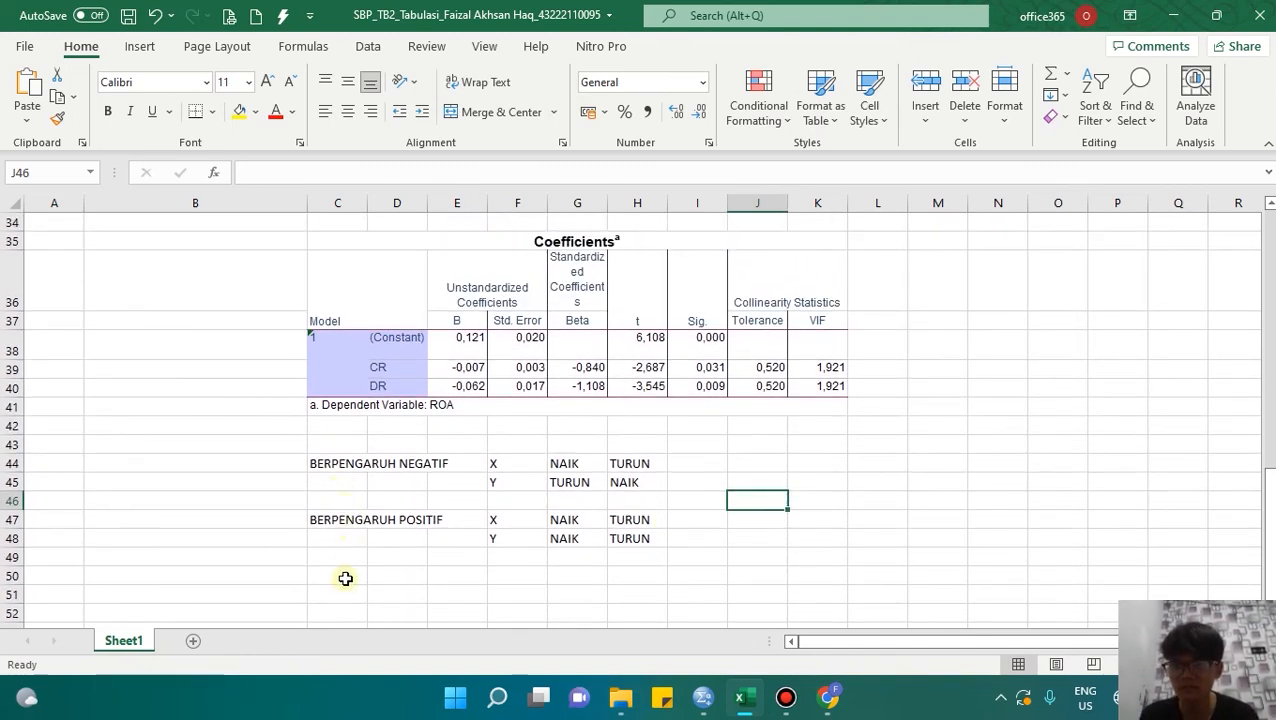
- Write the regression equation ROA = 0,121 + -0,007CR + -0,062DR + e in C50
left_click(343, 575)
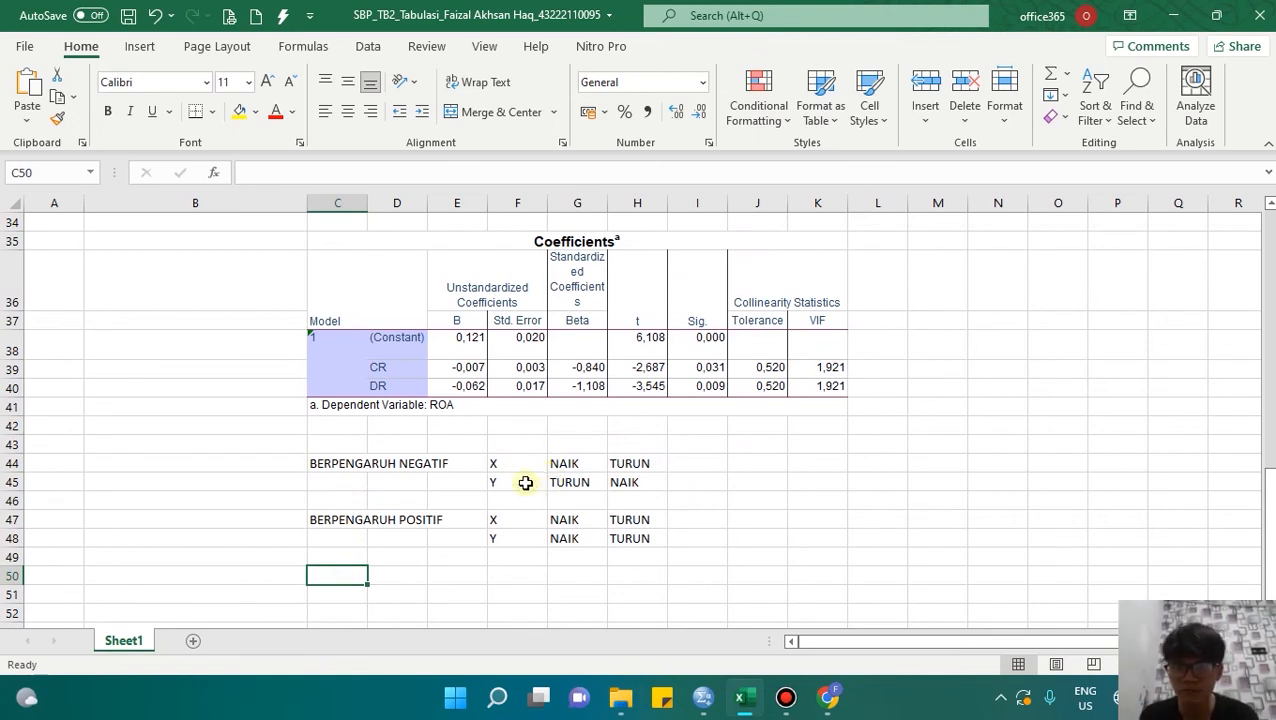
scroll(524, 493, "down", 1)
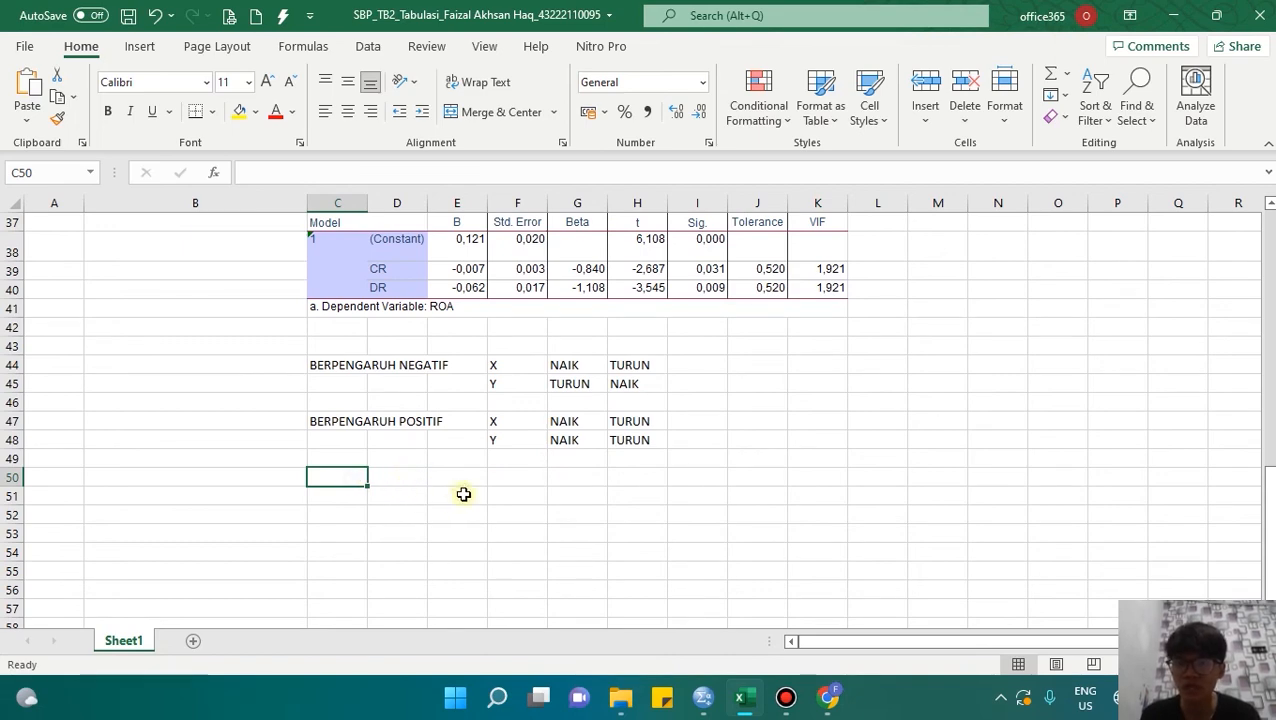
scroll(521, 510, "up", 1)
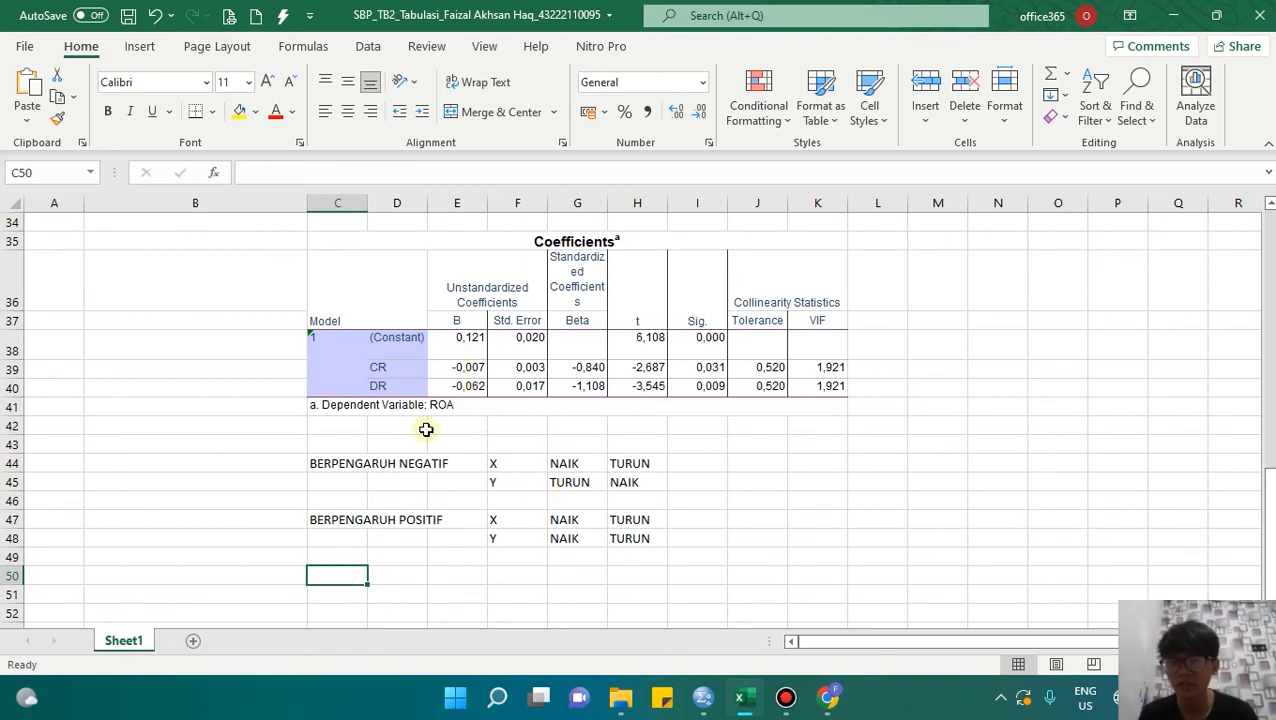
type("ROA =")
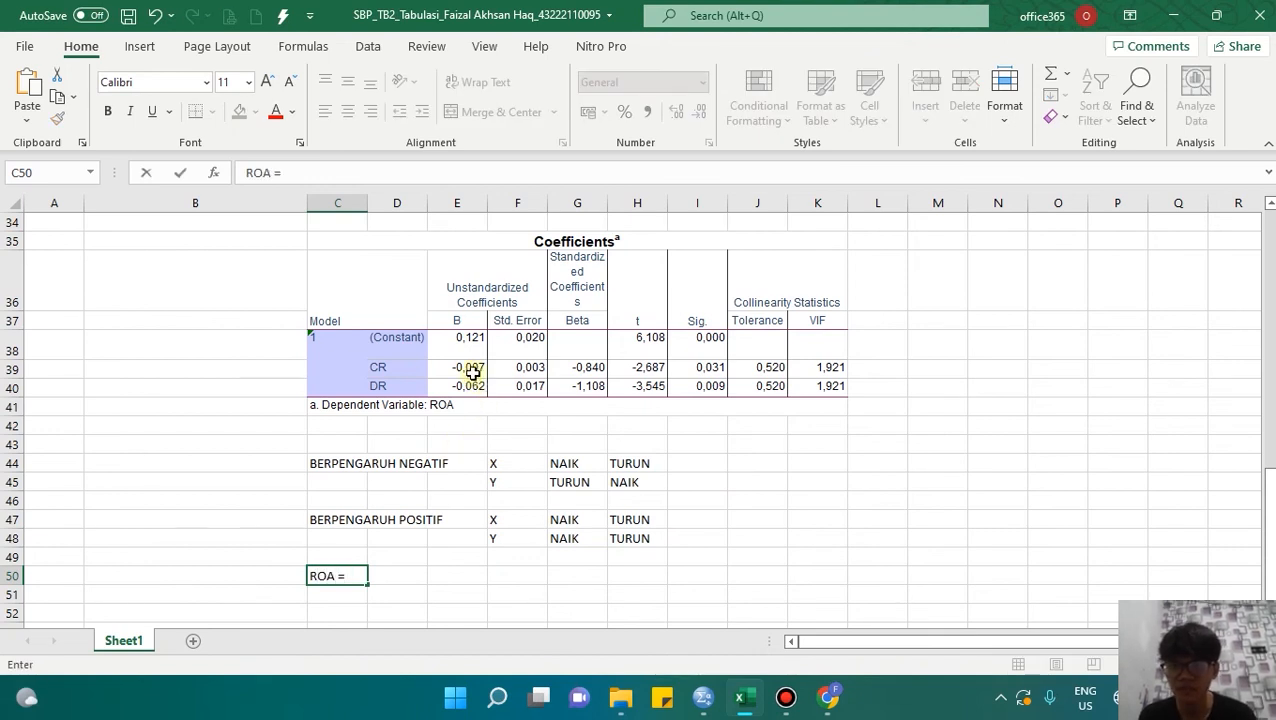
type(" 0,121")
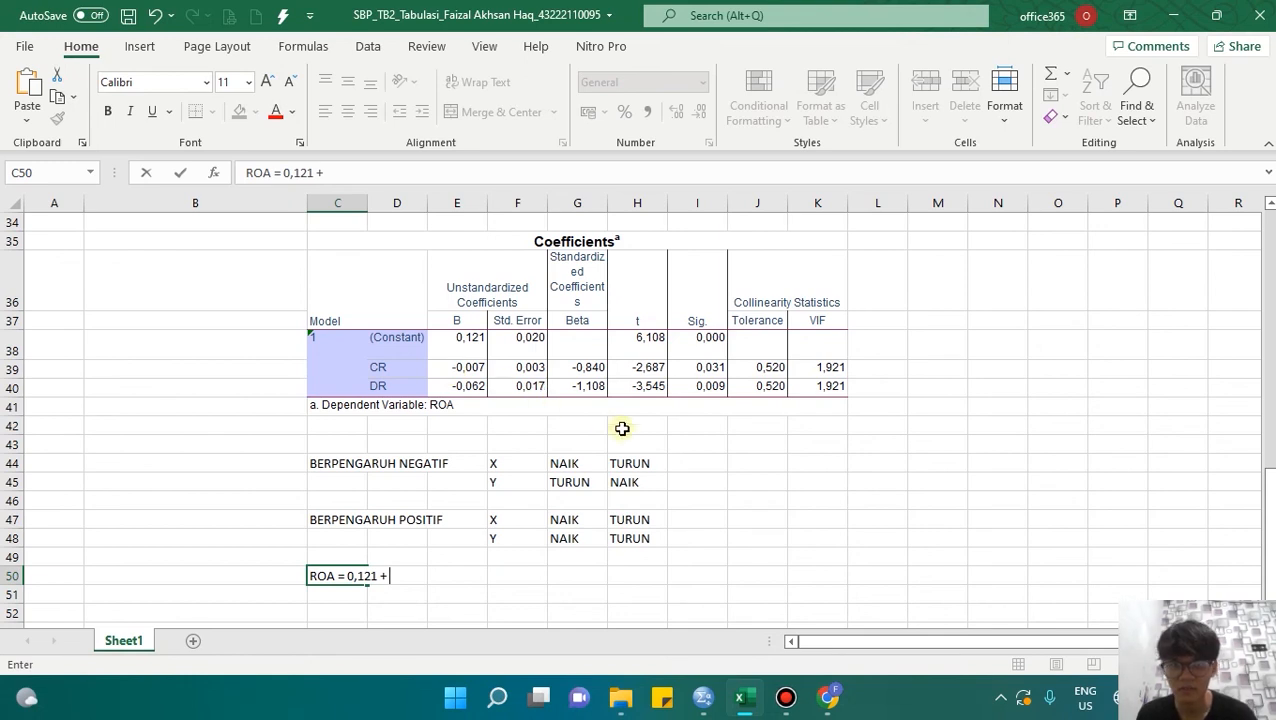
type("+ -0,007CR + -0,")
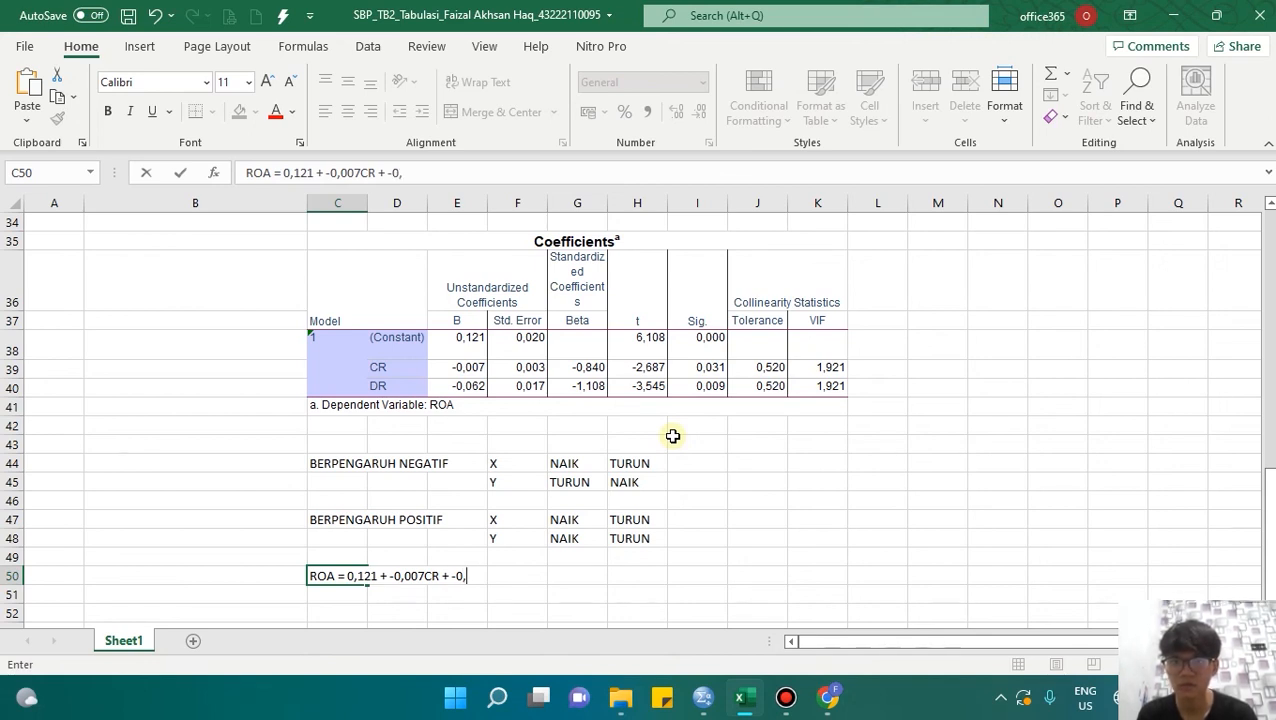
type("62DR + e")
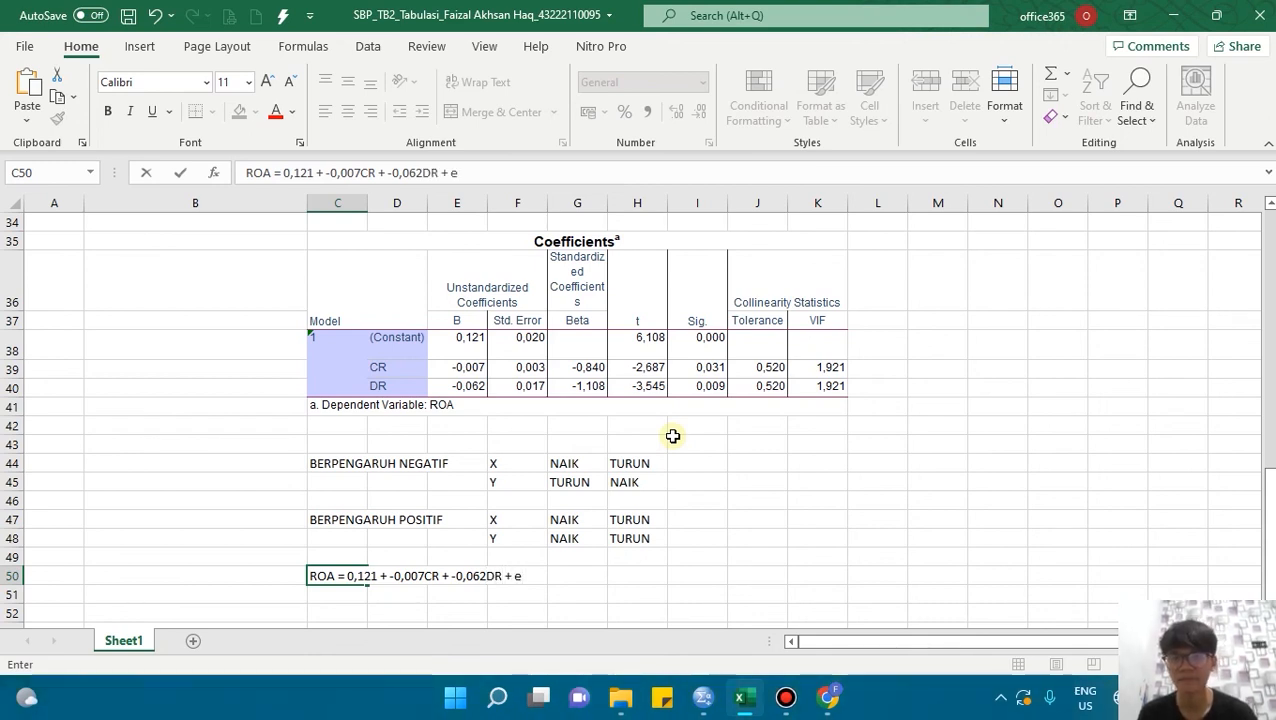
key("Return")
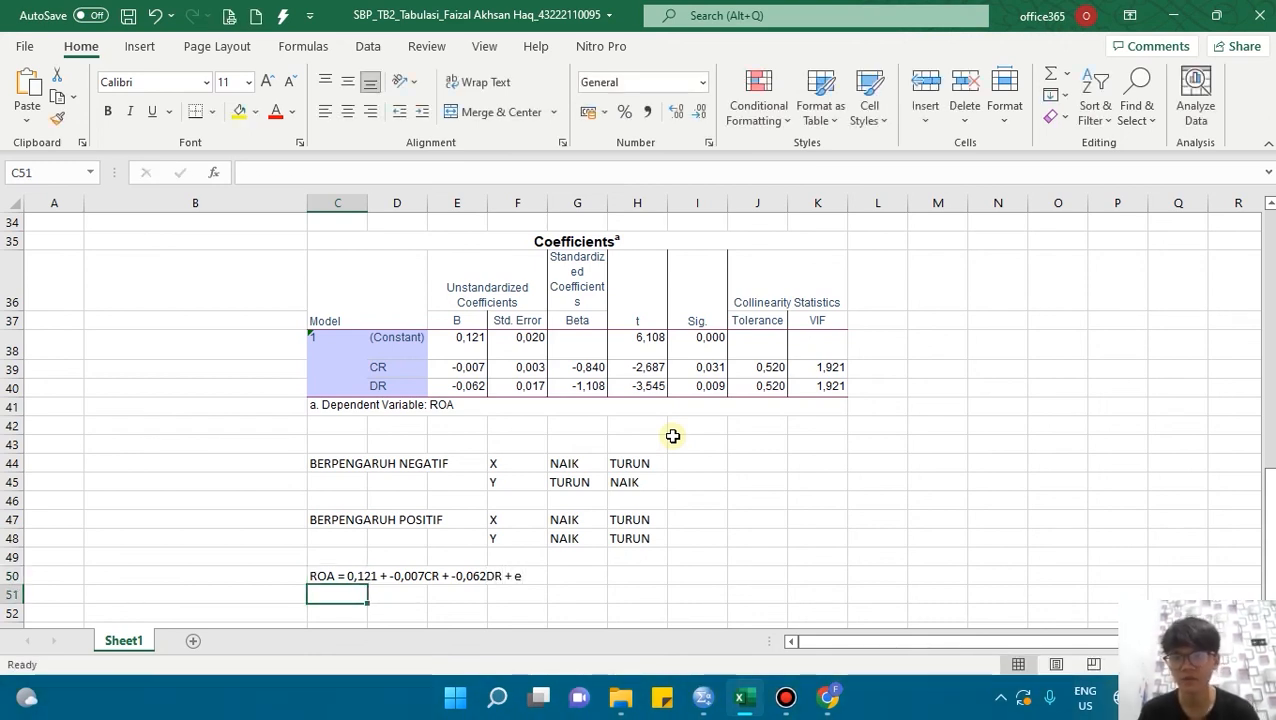
left_click(334, 580)
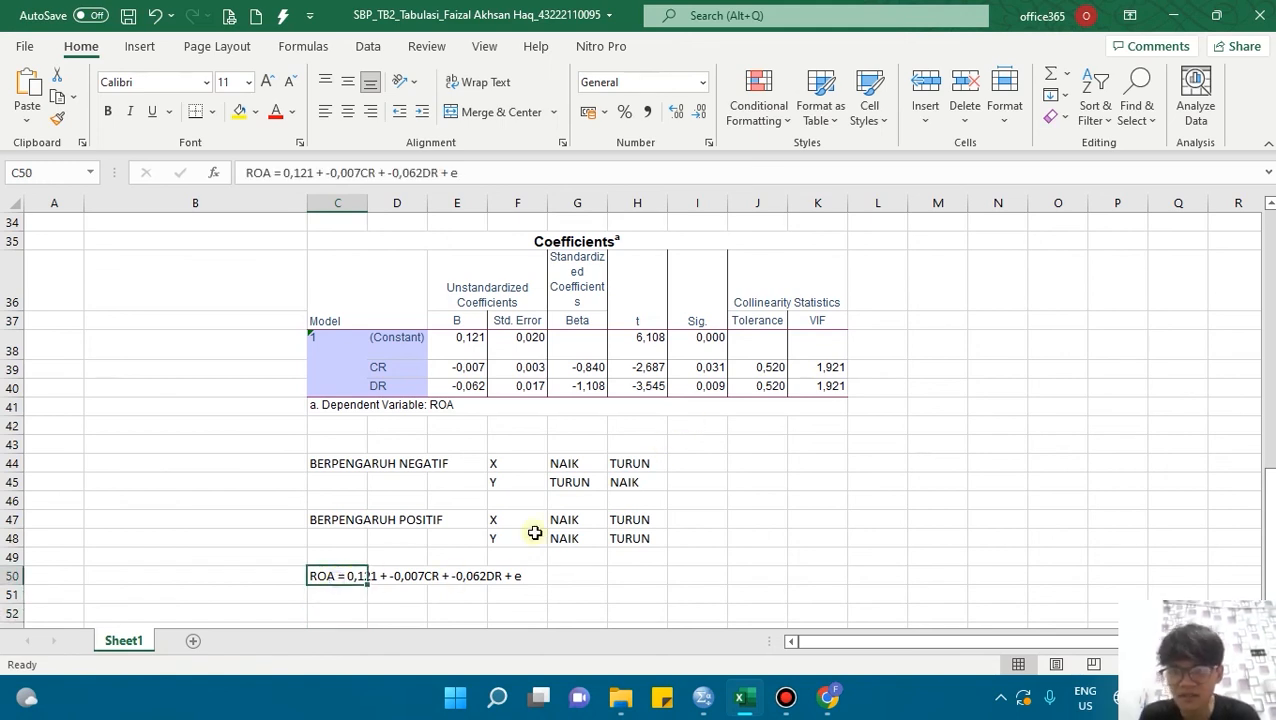
left_click(817, 538)
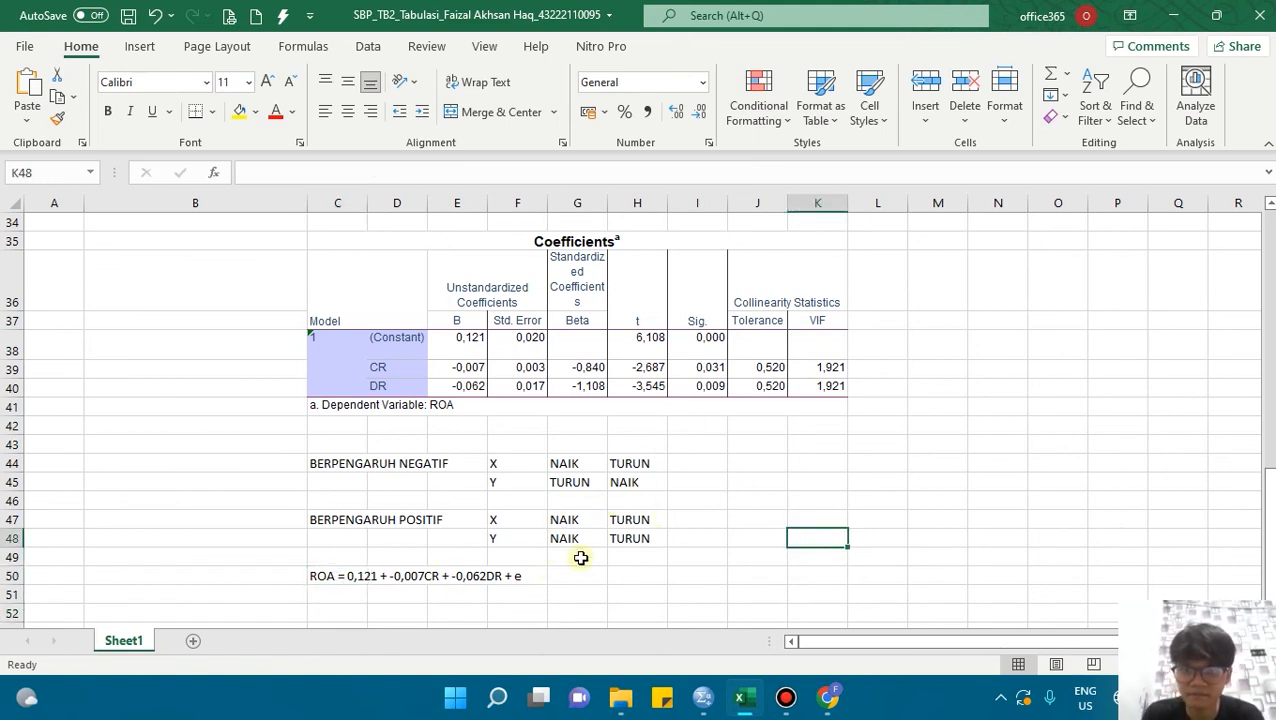
left_click(312, 577)
left_click(379, 611)
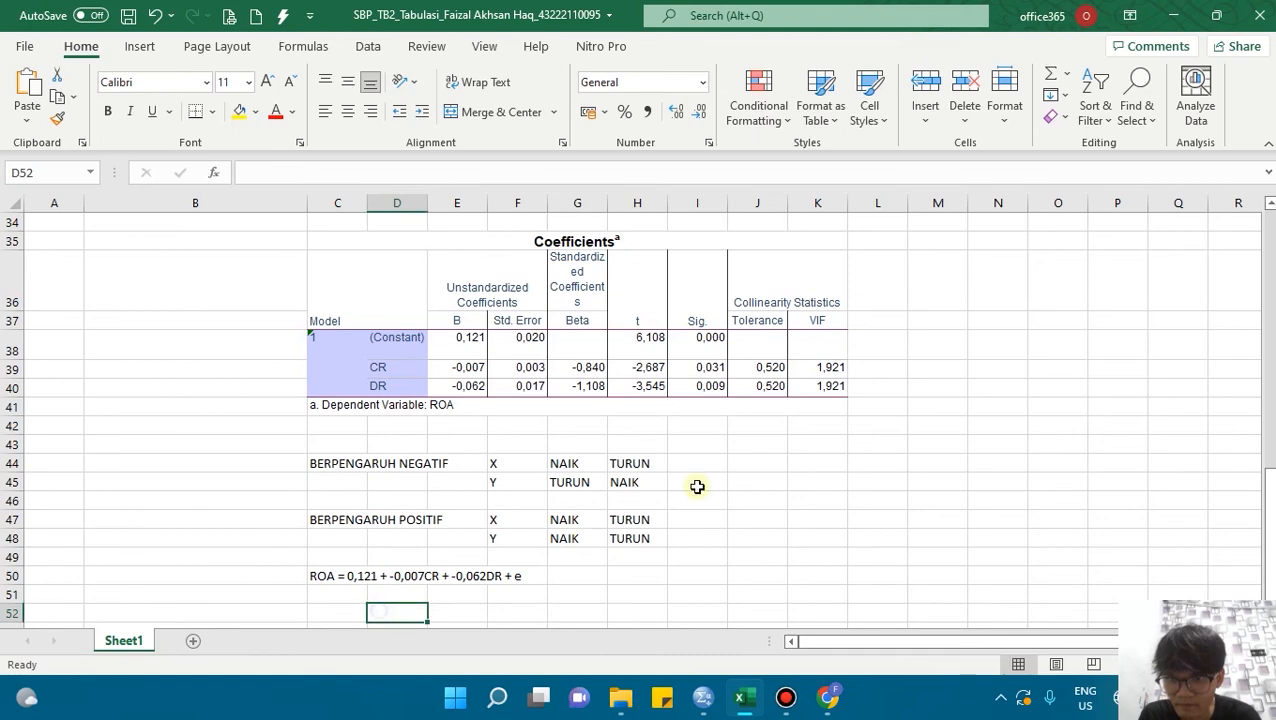
scroll(760, 455, "down", 2)
scroll(760, 455, "up", 2)
left_click(860, 455)
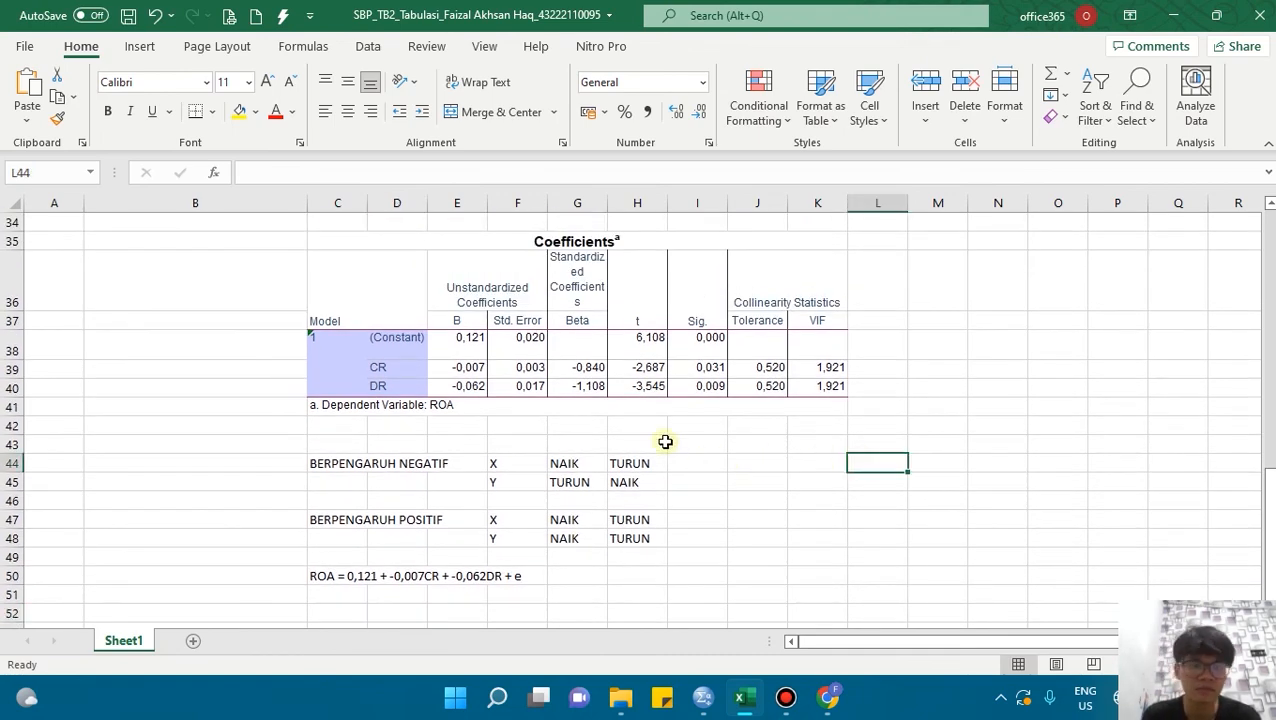
- Review the finished worksheet, from the student details and company ratio data through the Durbin-Watson comparison to the Coefficients table and interpretation notes
scroll(365, 322, "up", 11)
left_click(672, 416)
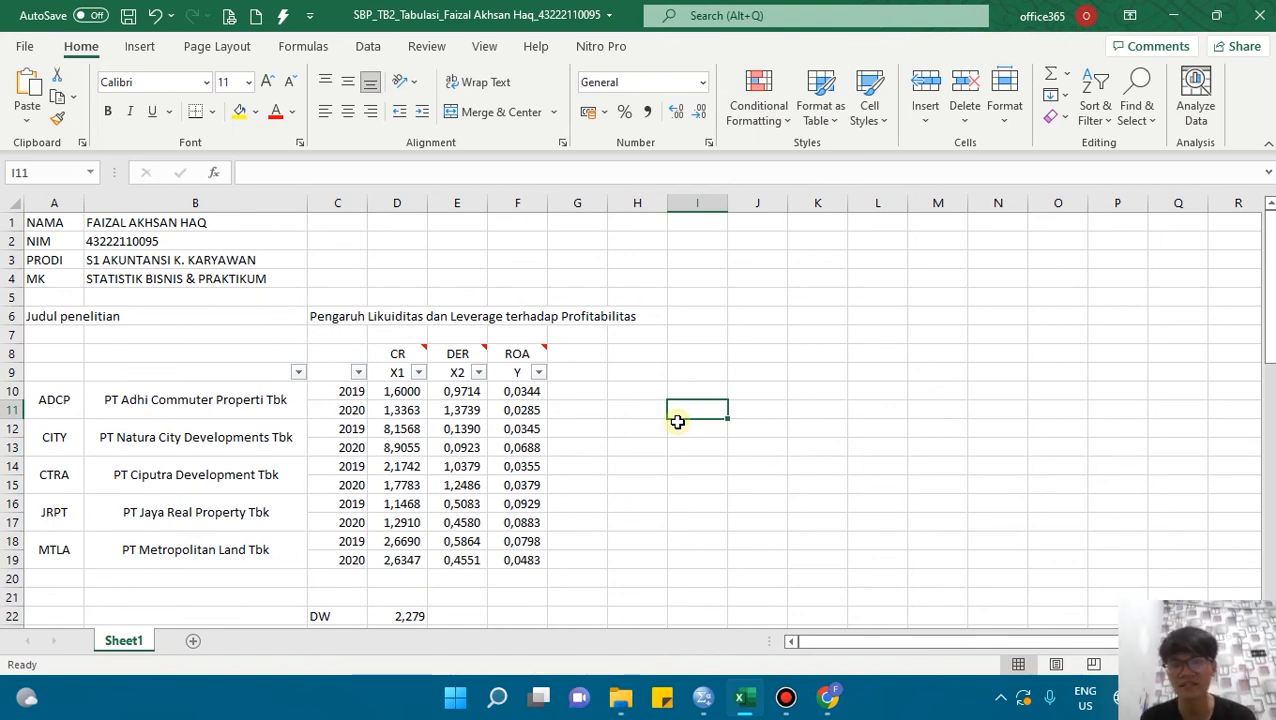
left_click(753, 432)
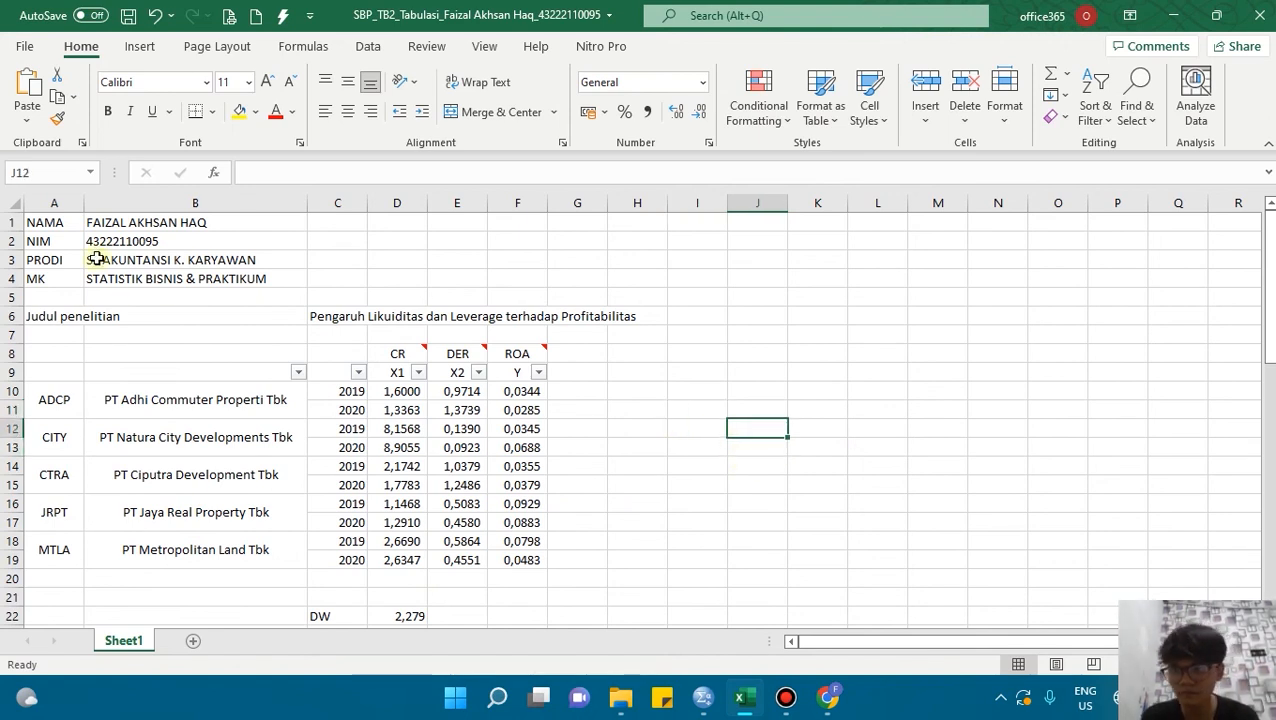
left_click(78, 228)
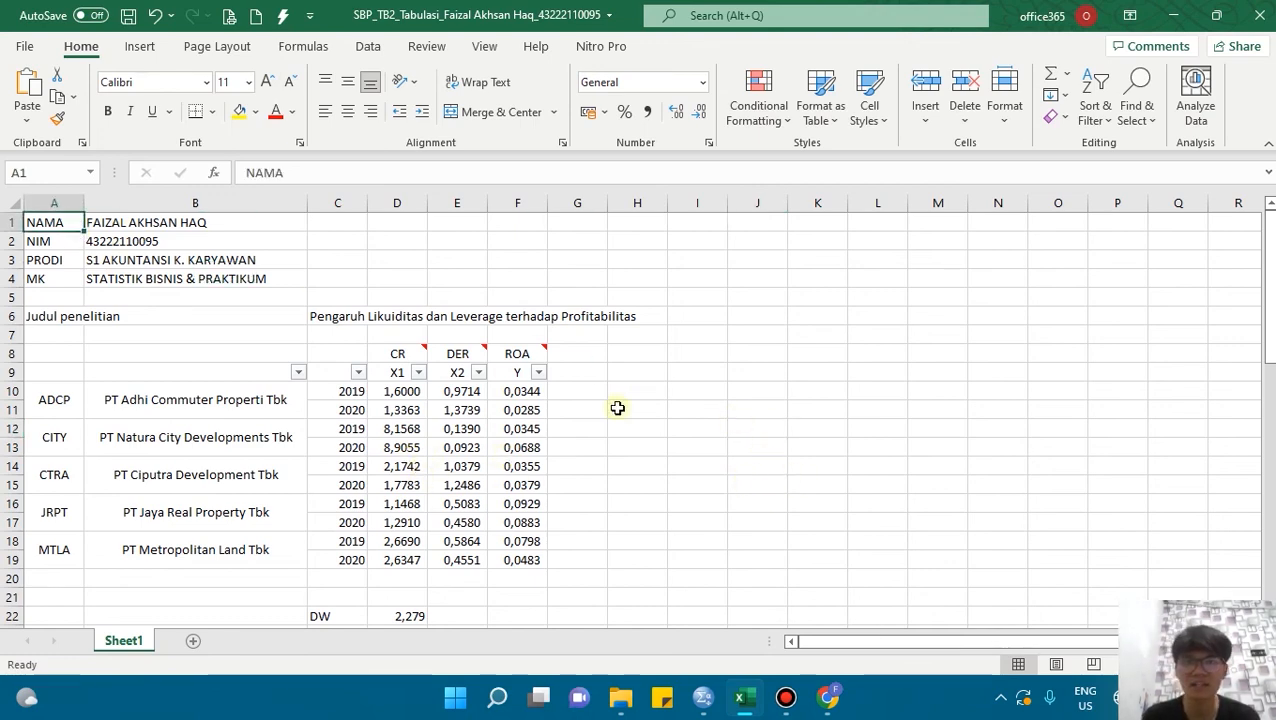
scroll(678, 430, "down", 3)
scroll(639, 455, "down", 5)
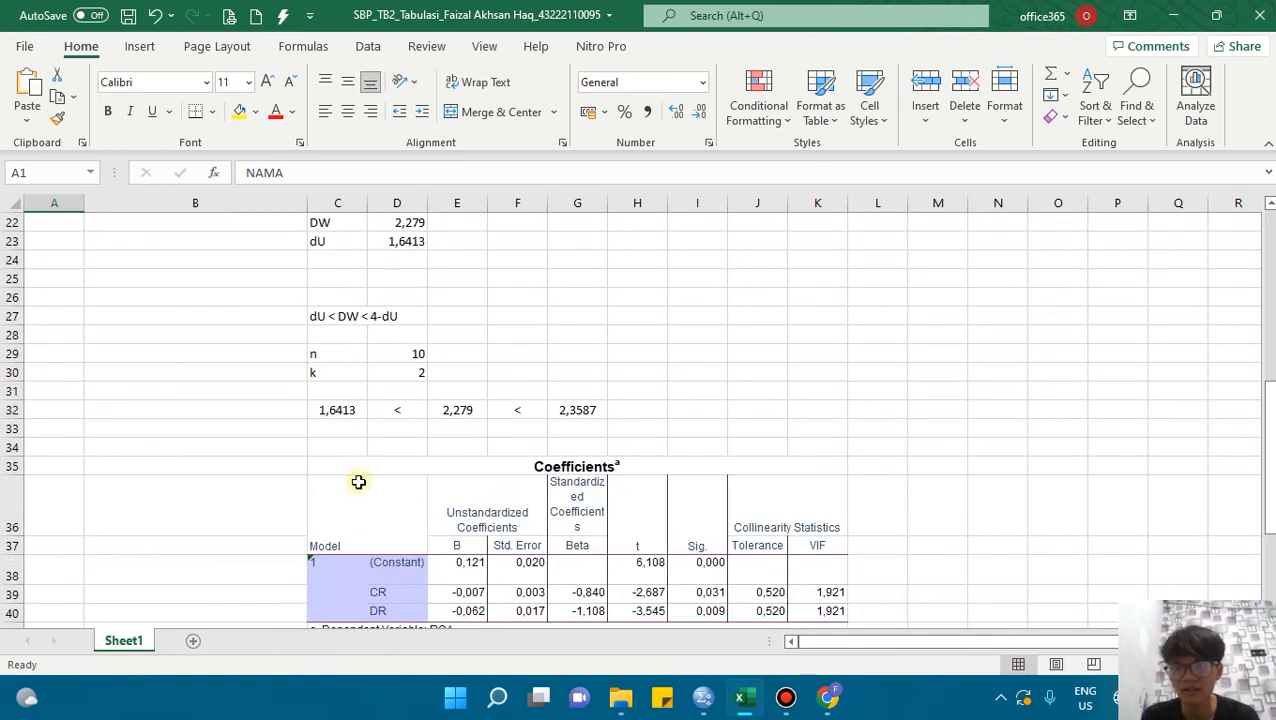
left_click(358, 482)
left_click(390, 466)
scroll(494, 456, "down", 2)
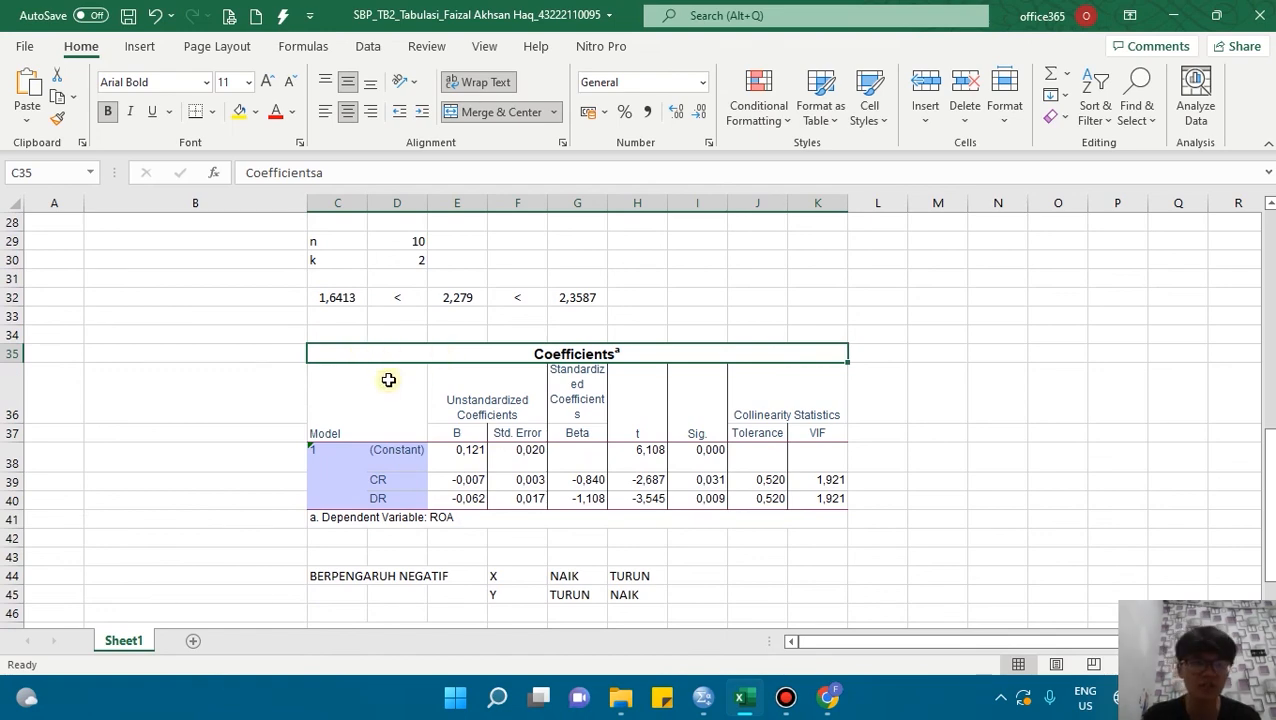
scroll(380, 376, "up", 9)
left_click(678, 356)
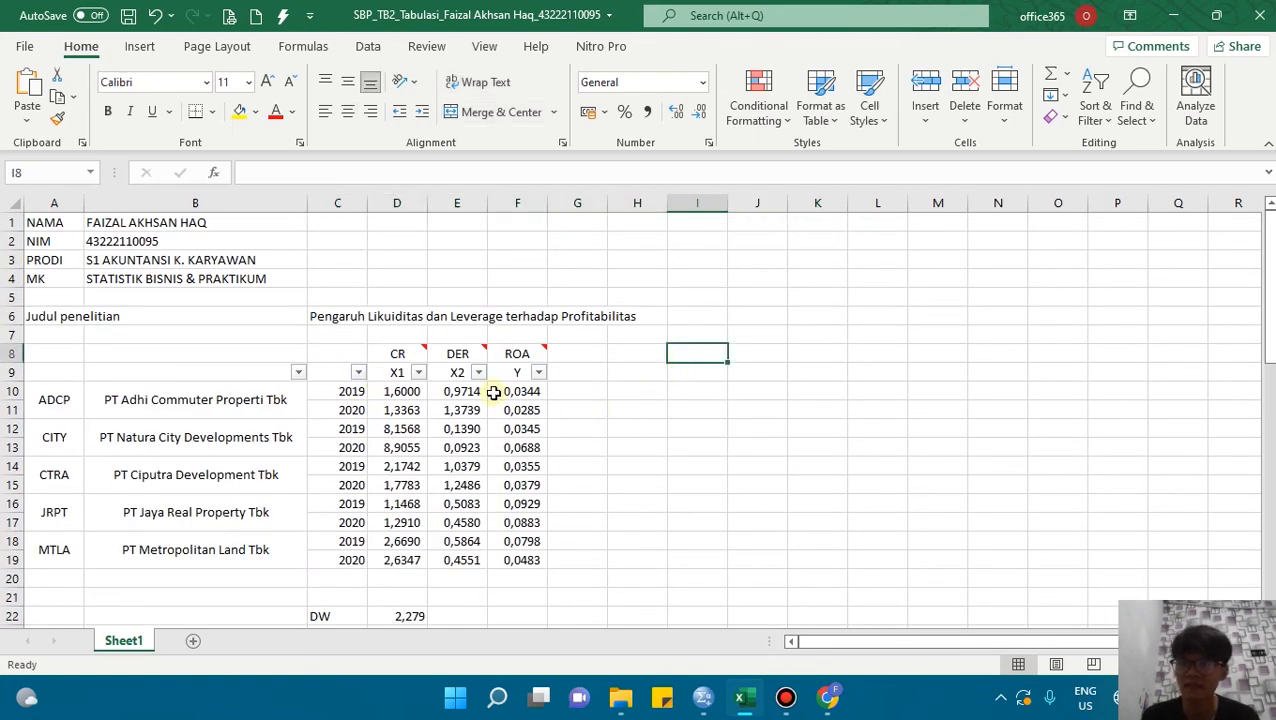